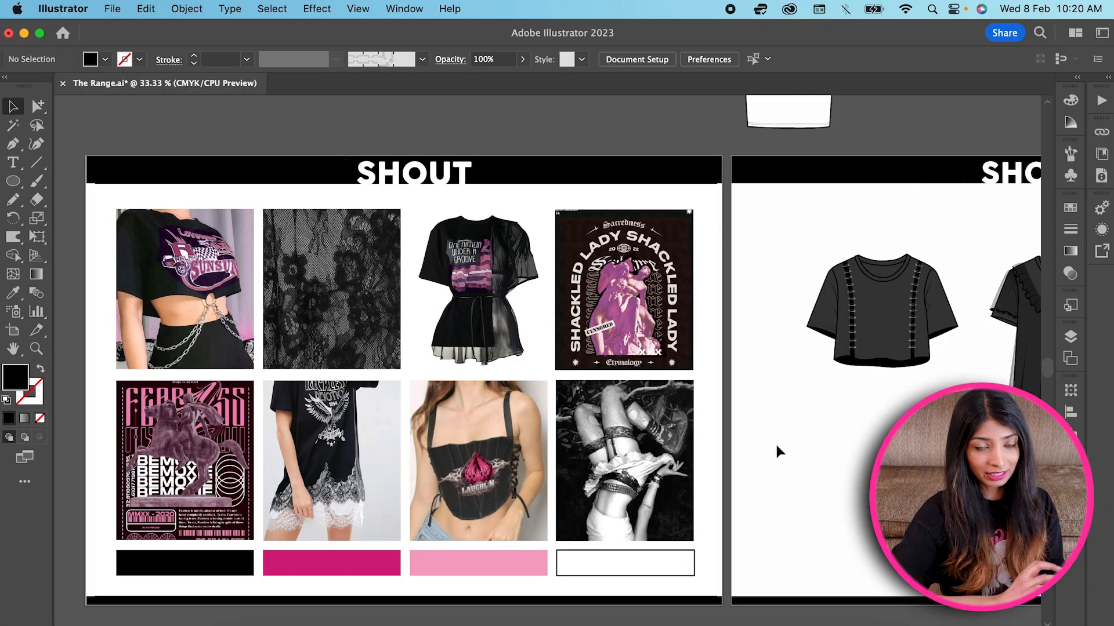
Switch to Chrome, open unsplash.com, search for "women rebellion" and look through the photo results.
scroll(775, 442, "right", 10)
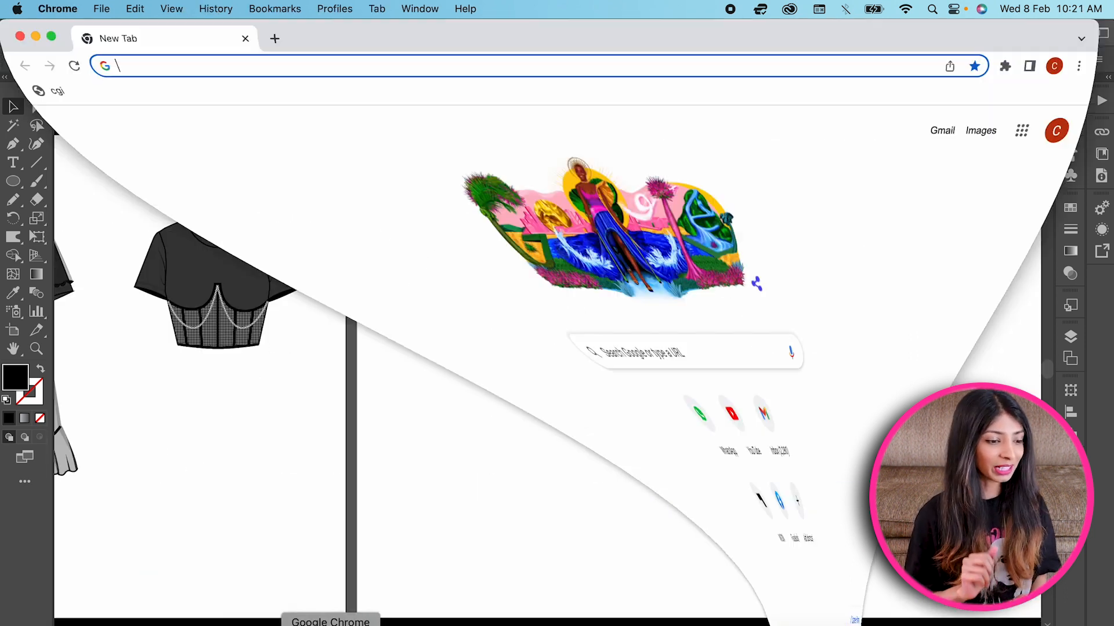
key("Return")
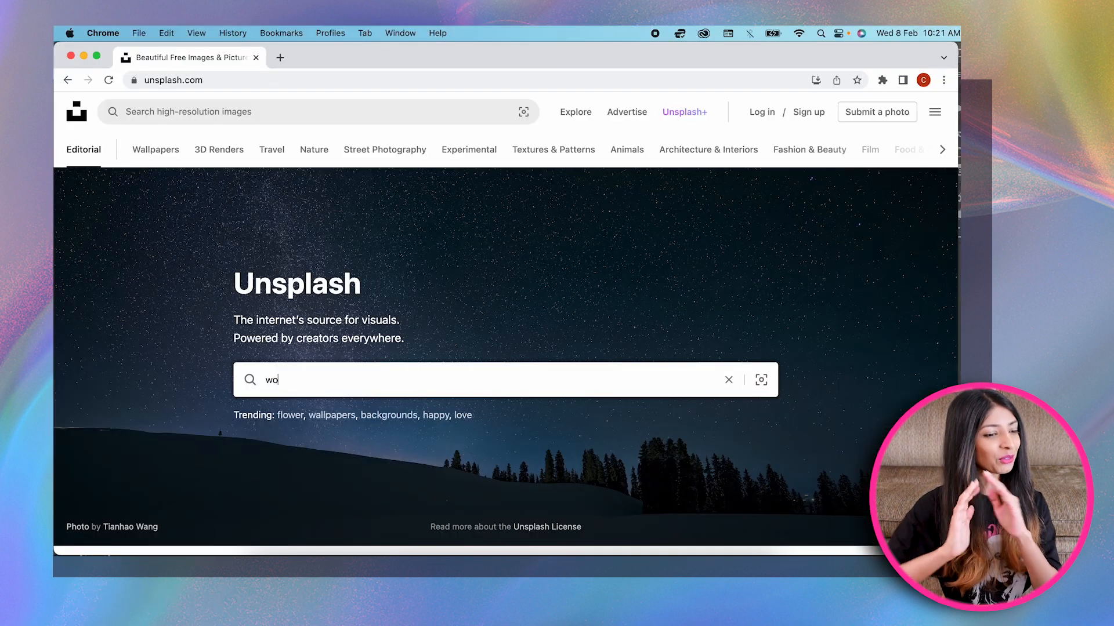
type("men rebell")
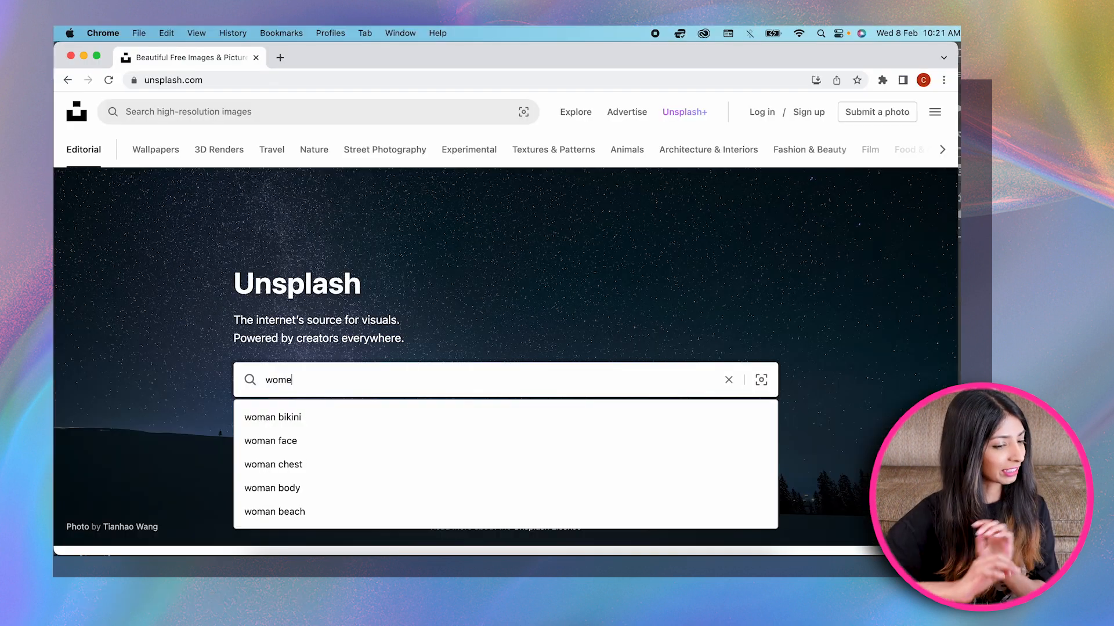
type("ion")
key("Return")
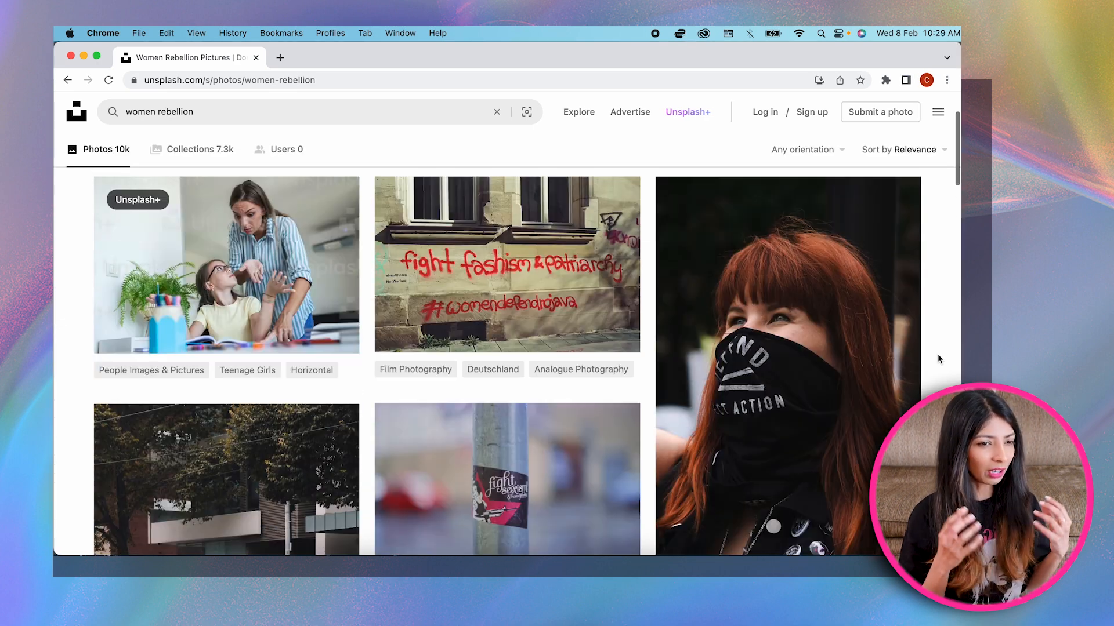
scroll(937, 354, "down", 6)
scroll(938, 353, "down", 3)
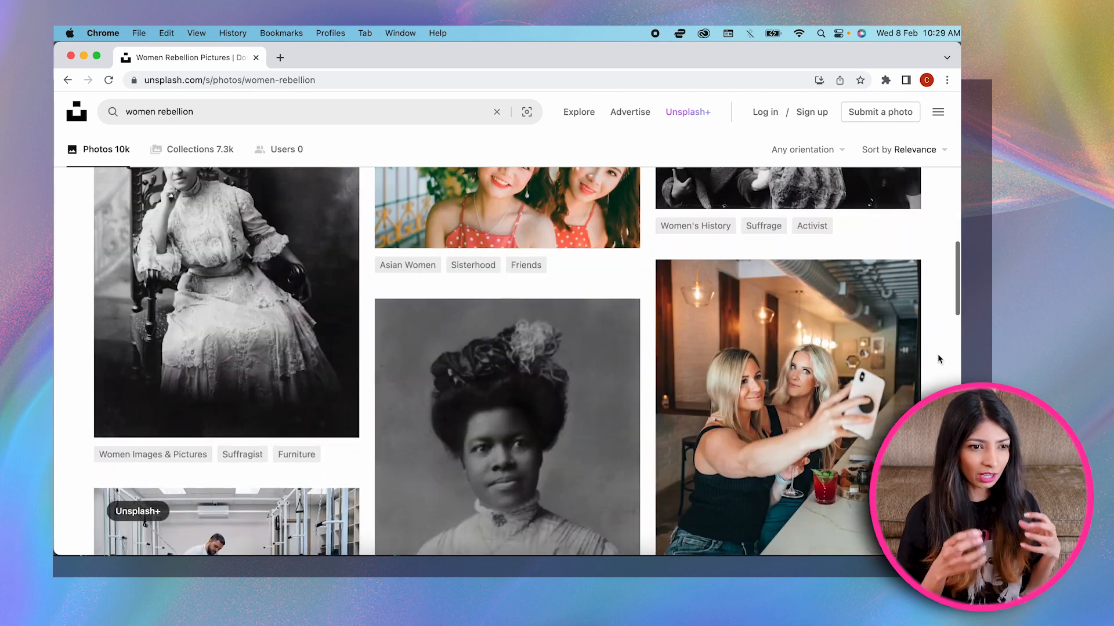
scroll(580, 348, "up", 1)
scroll(81, 417, "down", 6)
scroll(80, 417, "down", 8)
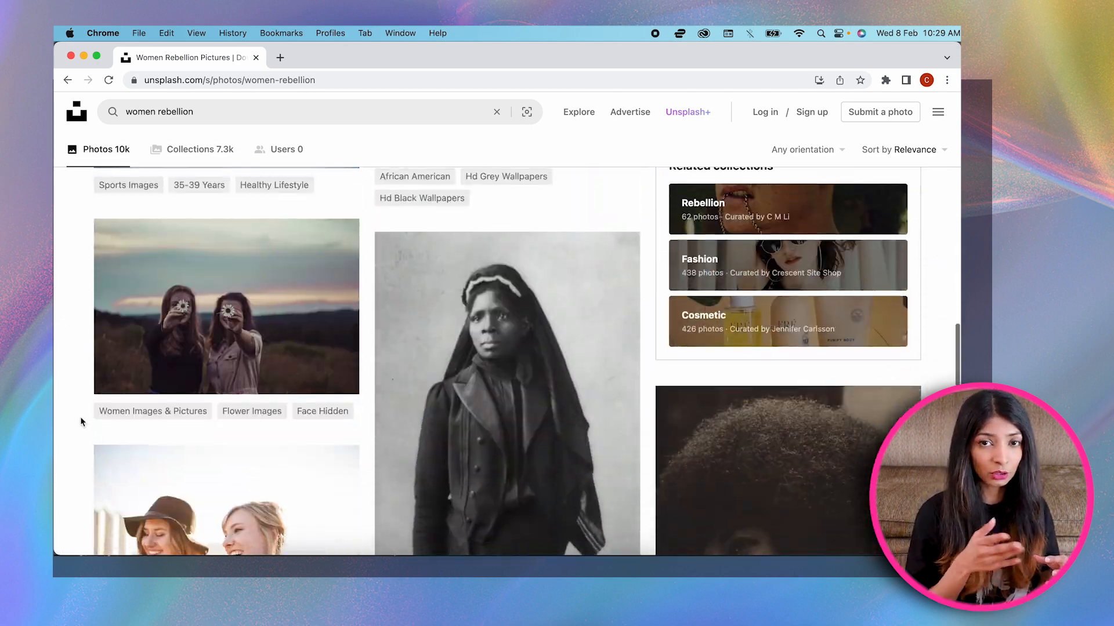
scroll(80, 416, "up", 4)
Search Unsplash for "indian woman" and look through the photo results.
triple_click(210, 113)
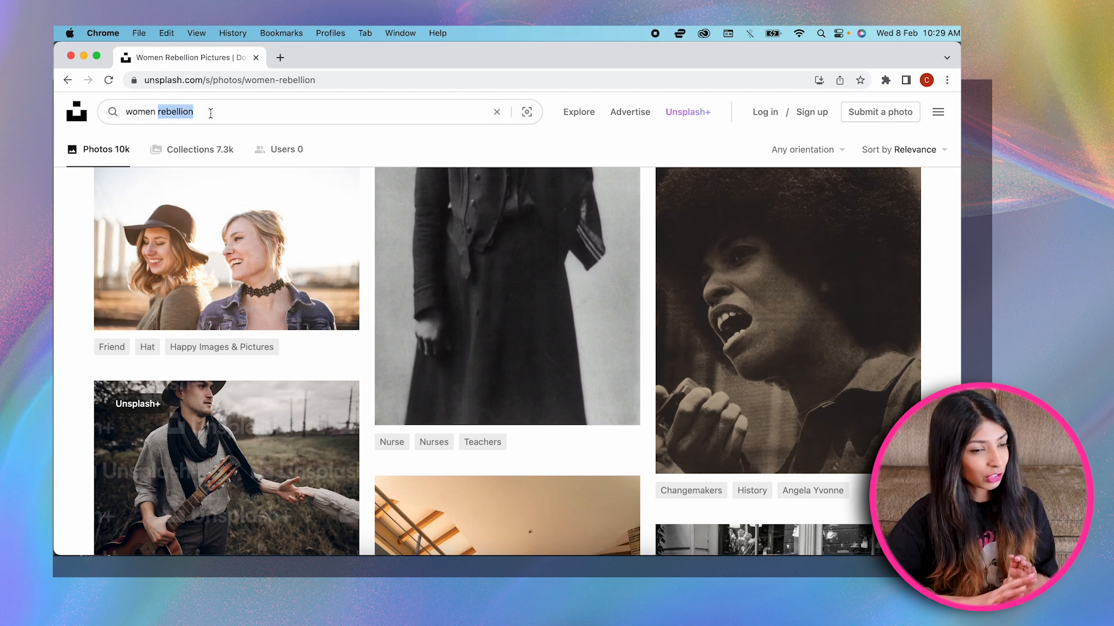
type("indian wo")
type("men")
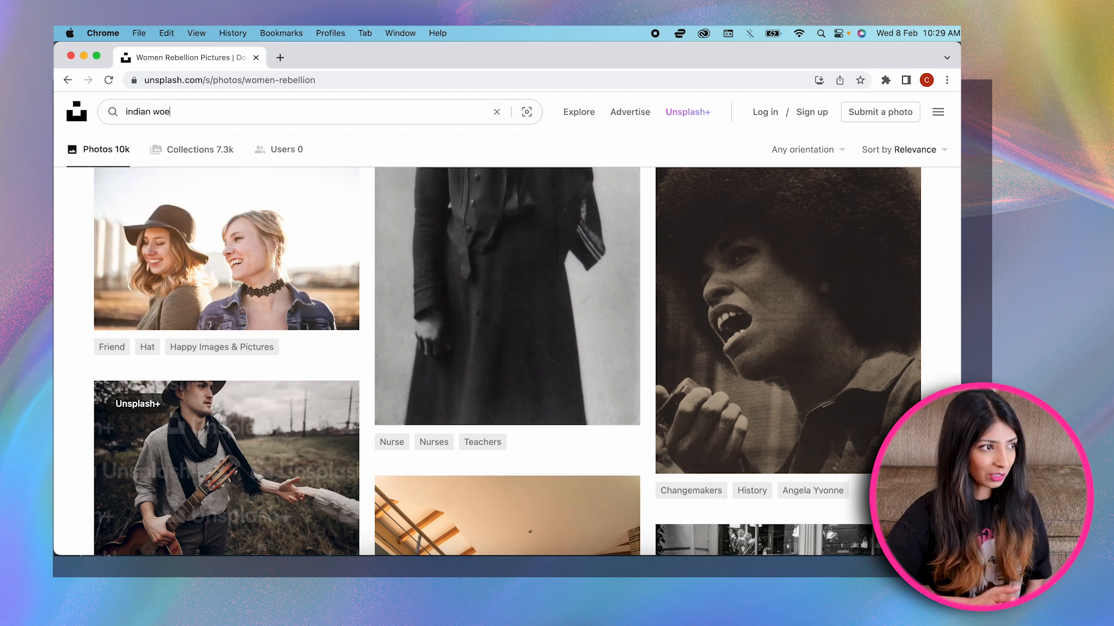
key("BackSpace")
type("an")
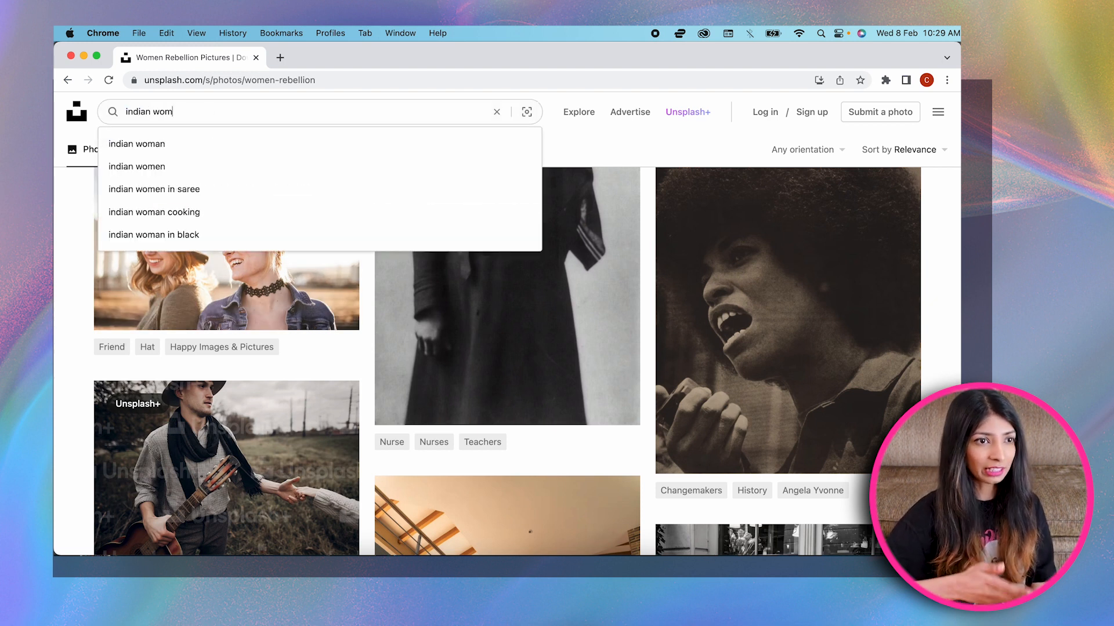
key("Return")
scroll(71, 333, "down", 10)
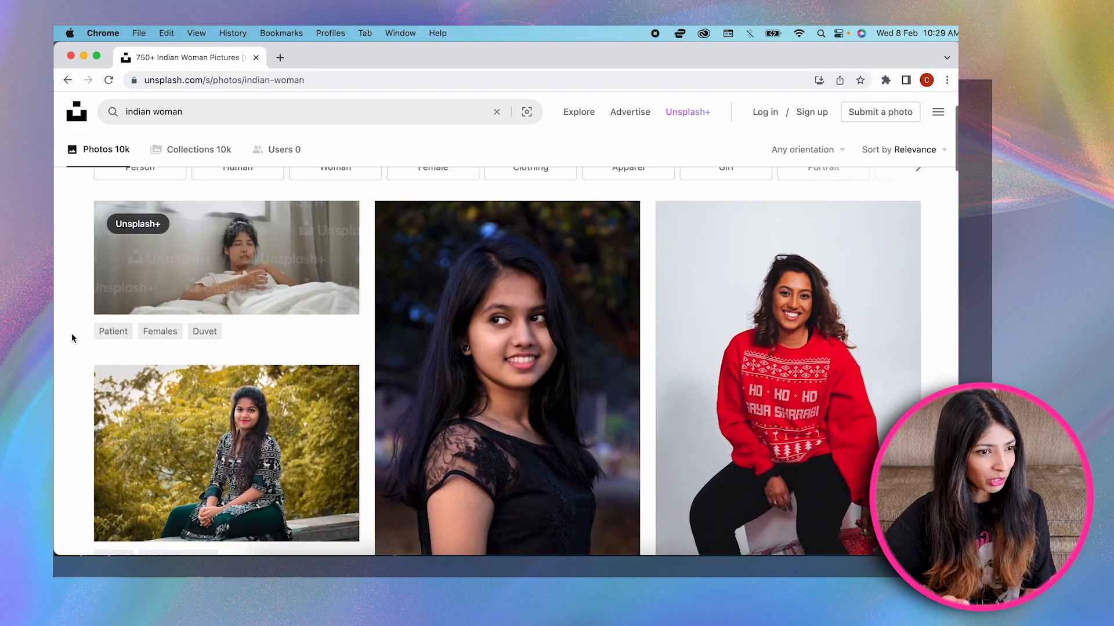
scroll(71, 337, "down", 15)
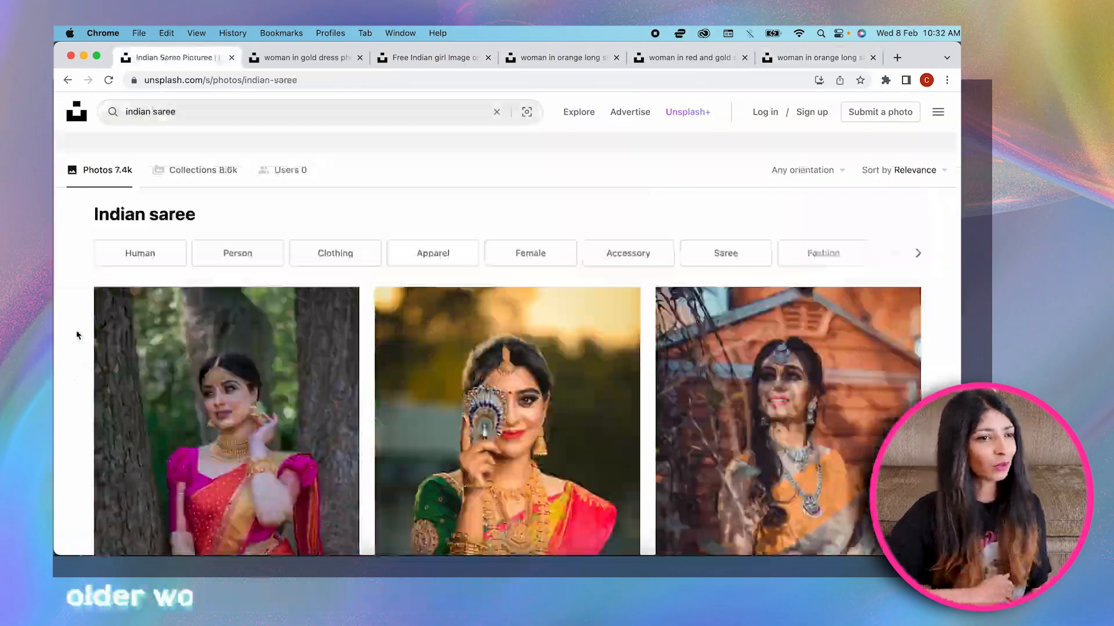
Open the related photo of the sari-clad woman in profile with a hennaed hand and download it.
scroll(80, 338, "down", 15)
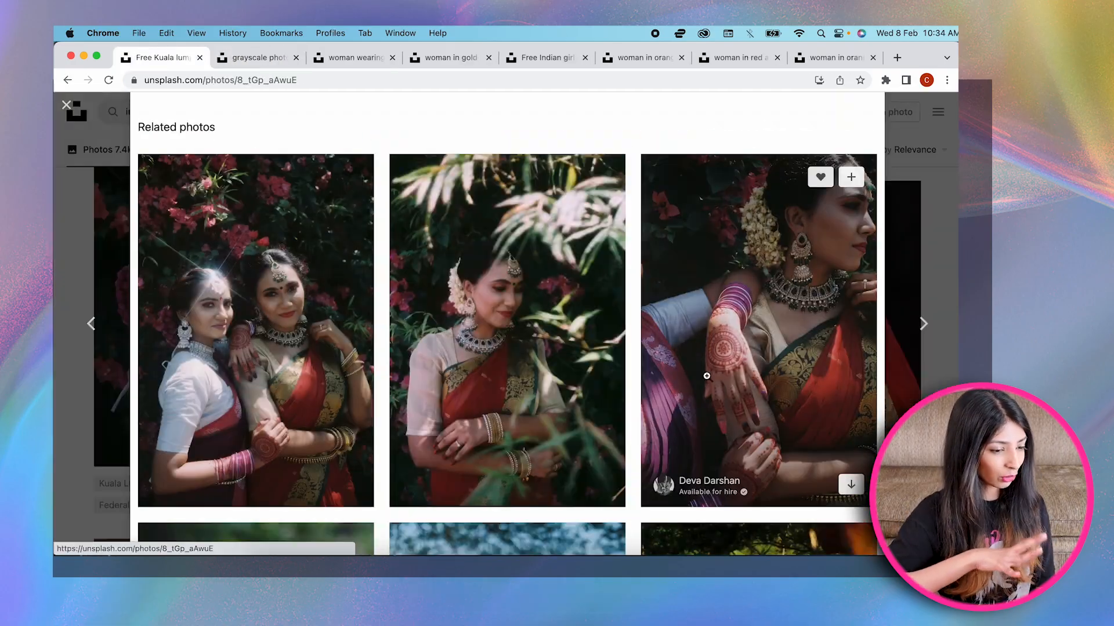
left_click(706, 380)
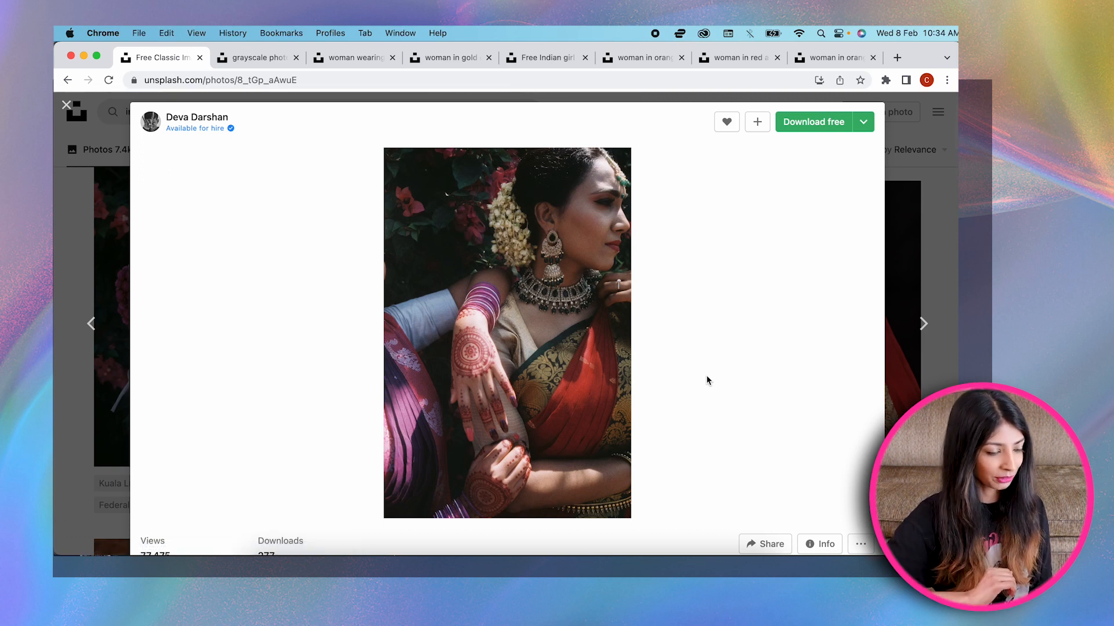
left_click(805, 123)
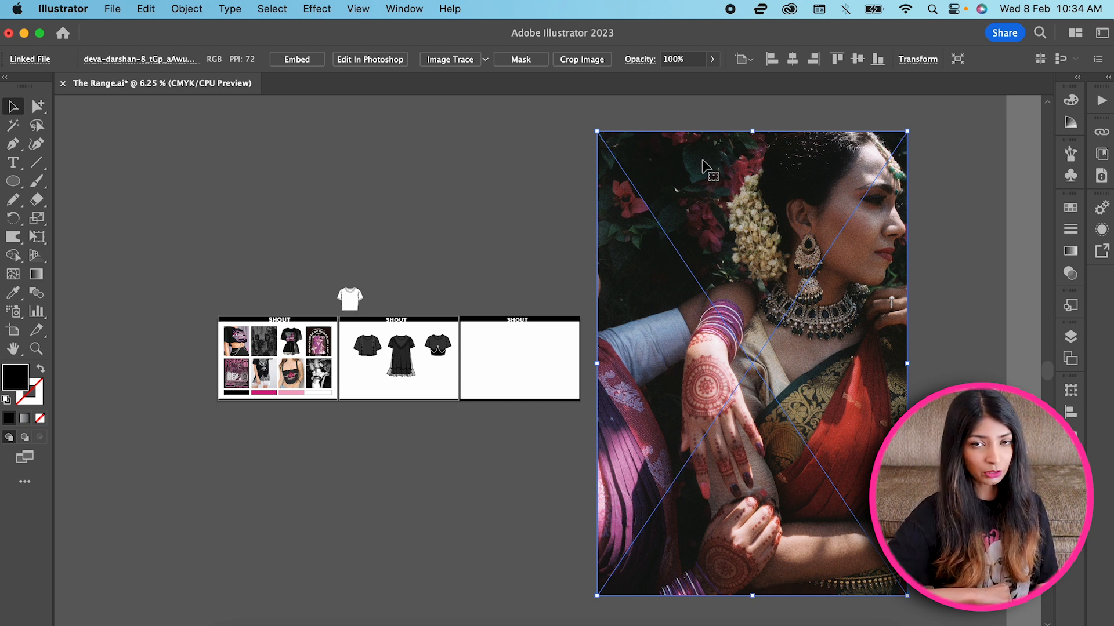
Embed the linked sari photo in Illustrator, run Image Trace on it and open the detailed trace settings.
left_click(310, 63)
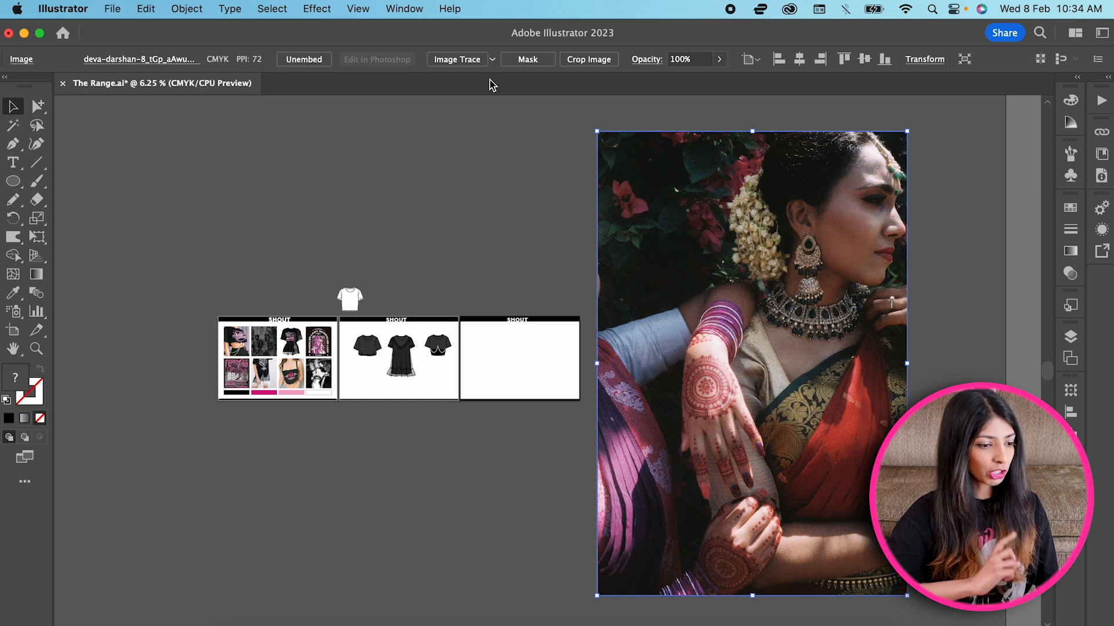
left_click(467, 62)
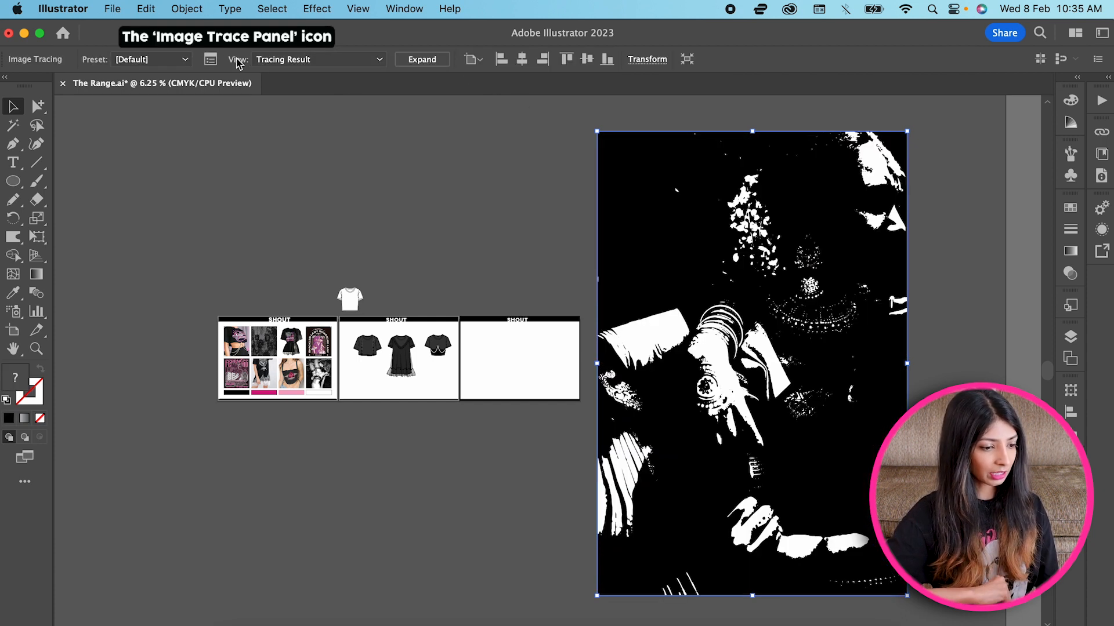
left_click(211, 60)
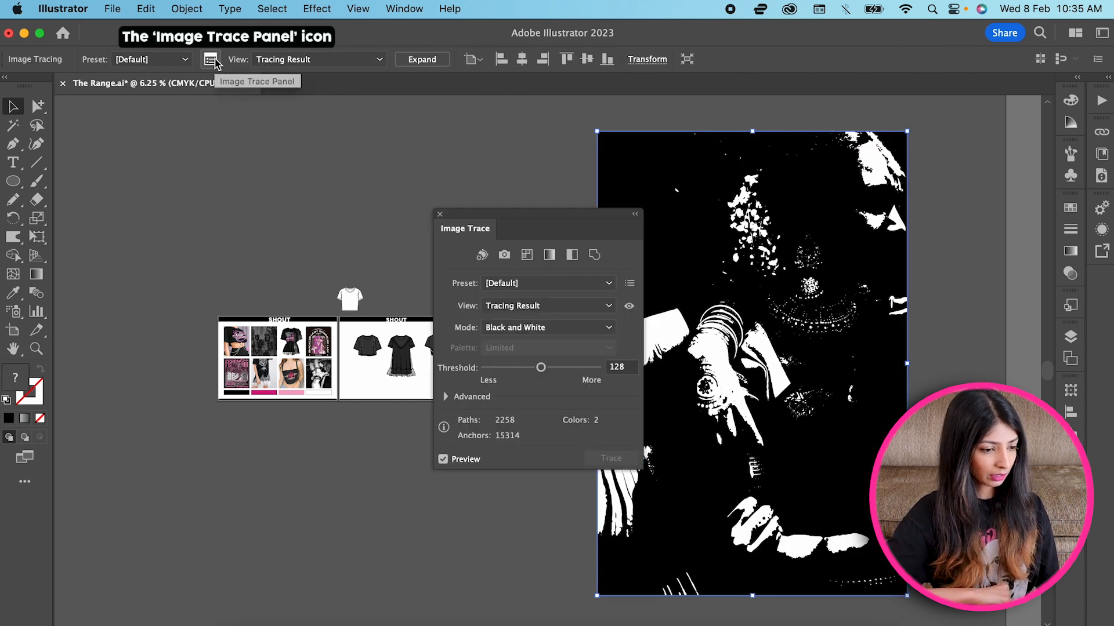
Switch the photo's trace mode to grayscale, adjust the level of tonal detail and expand the tracing.
left_click(551, 330)
left_click(537, 360)
left_click_drag(559, 220, 519, 230)
left_click(566, 377)
key("Return")
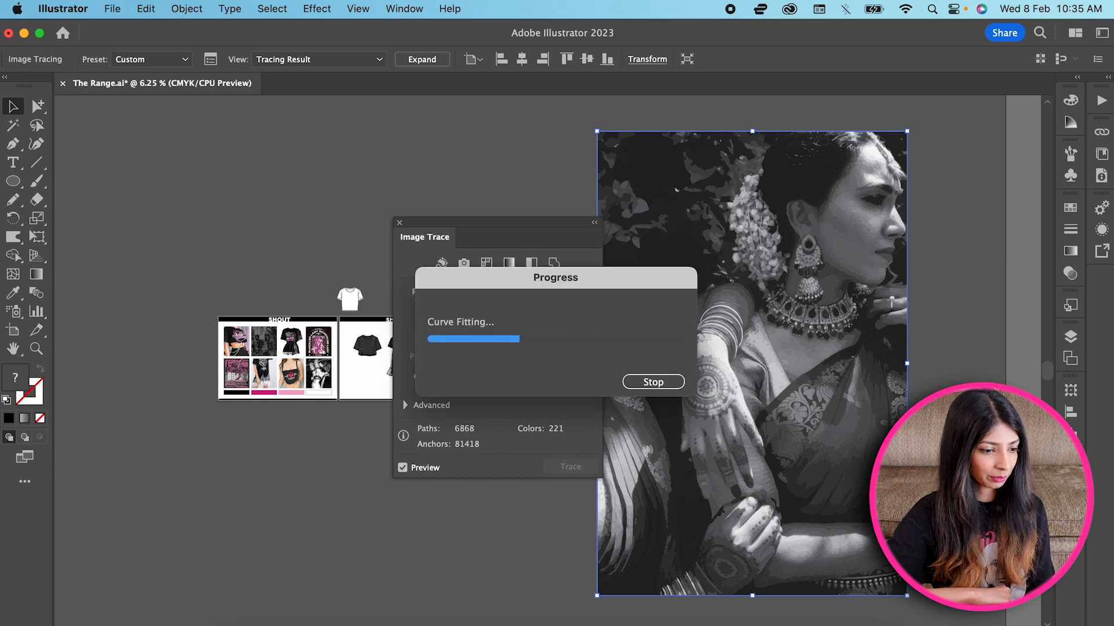
left_click(399, 223)
left_click(425, 61)
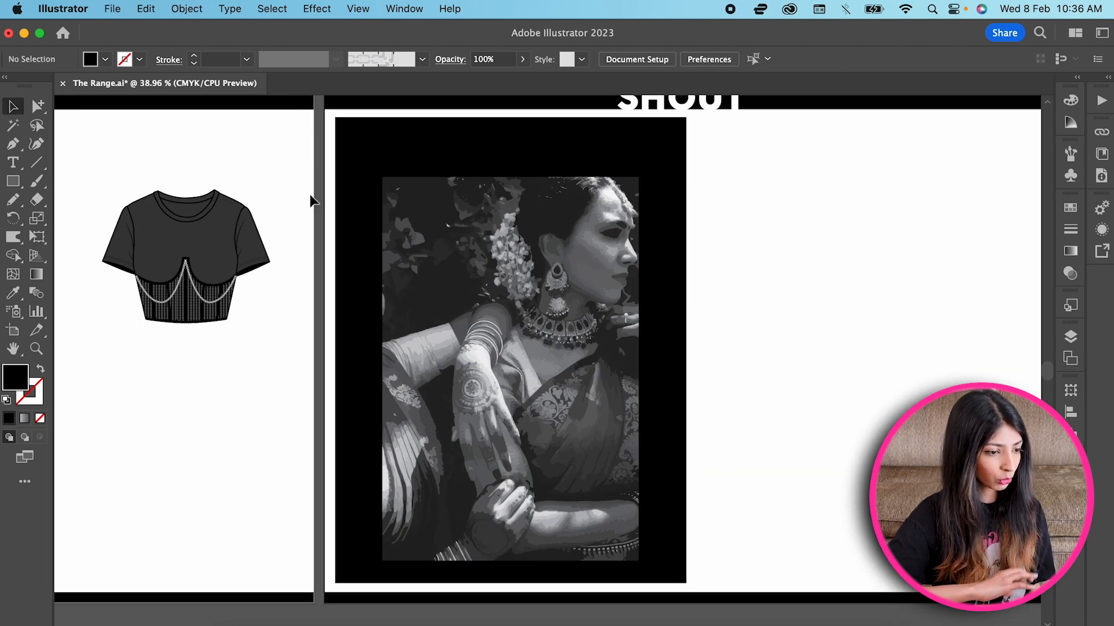
Draw a pink rectangle that exactly covers the traced photo on the black panel.
left_click(13, 181)
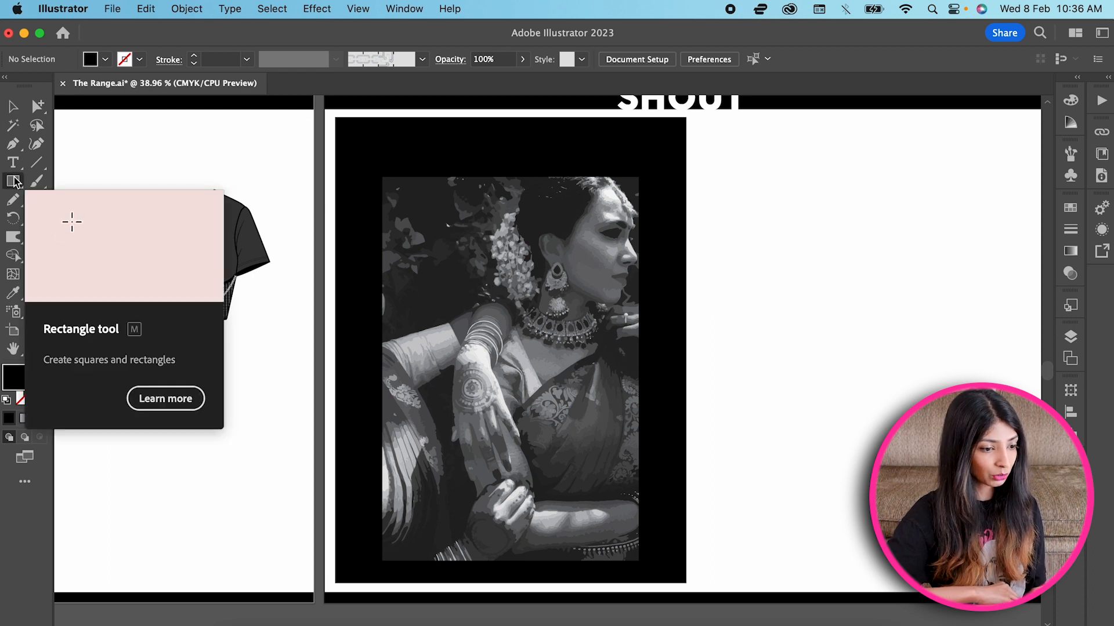
left_click_drag(382, 176, 568, 275)
left_click_drag(567, 275, 638, 561)
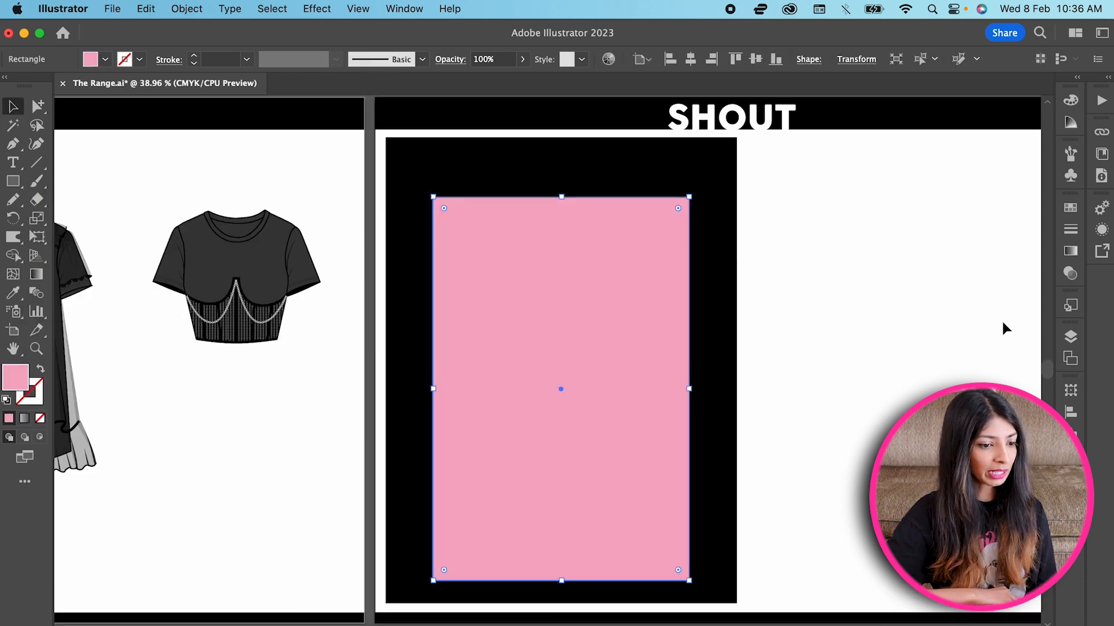
Set the pink rectangle's blend mode to Multiply and lower its opacity to about 70%.
left_click(1070, 275)
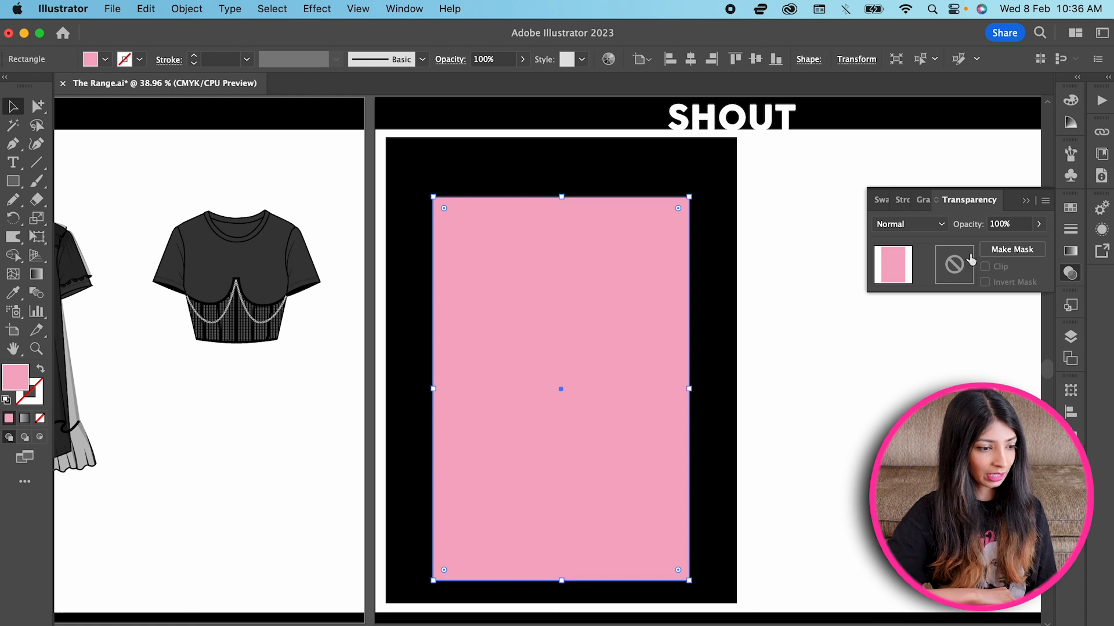
left_click(927, 227)
left_click(926, 281)
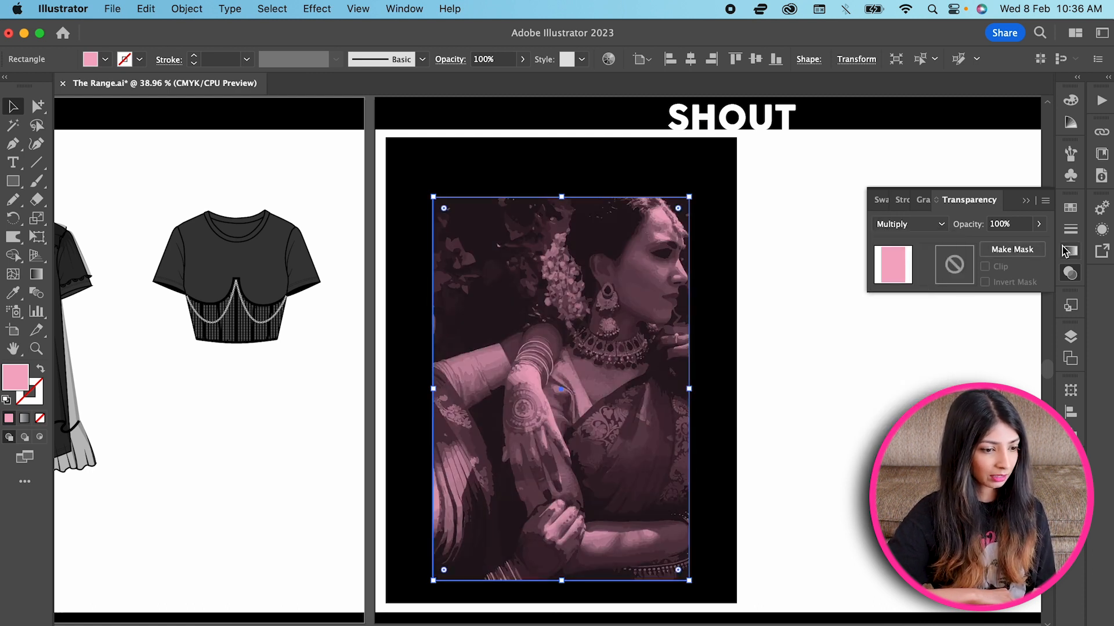
left_click(1038, 224)
left_click_drag(1038, 244, 1023, 247)
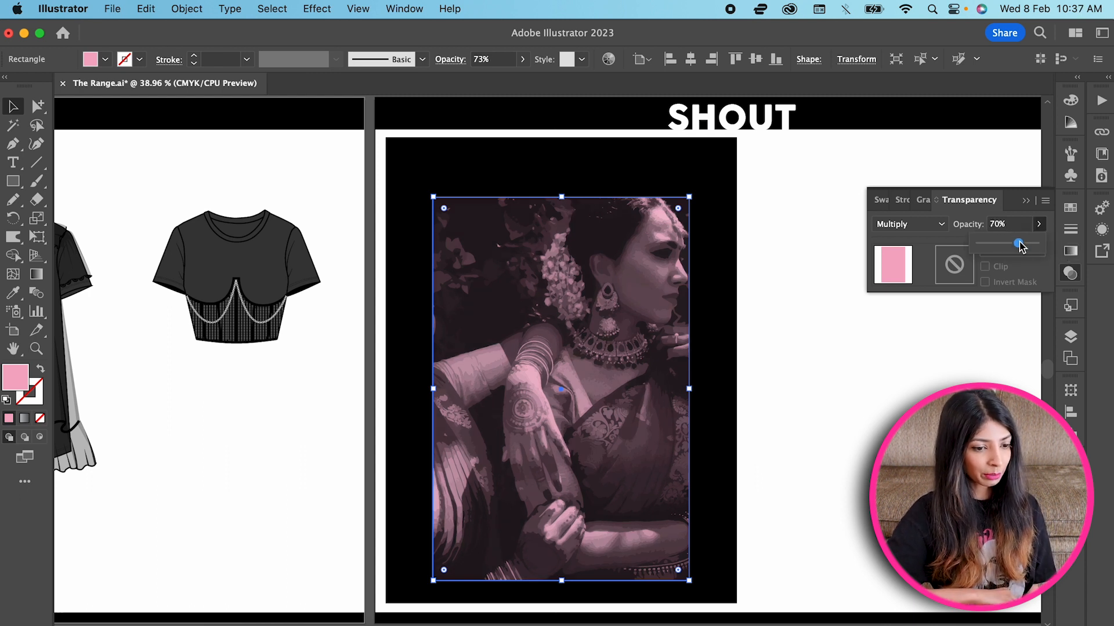
left_click(1070, 272)
Draw another rectangle over the photo and round its two upper corners into an arch.
left_click(979, 343)
left_click_drag(433, 196, 689, 581)
left_click_drag(37, 106, 87, 107)
left_click(433, 197)
left_click(689, 197, "shift")
left_click_drag(443, 208, 522, 318)
Clip the tinted photo to the arch shape with a clipping mask.
key("v")
left_click(676, 219, "shift")
right_click(677, 219)
left_click(725, 441)
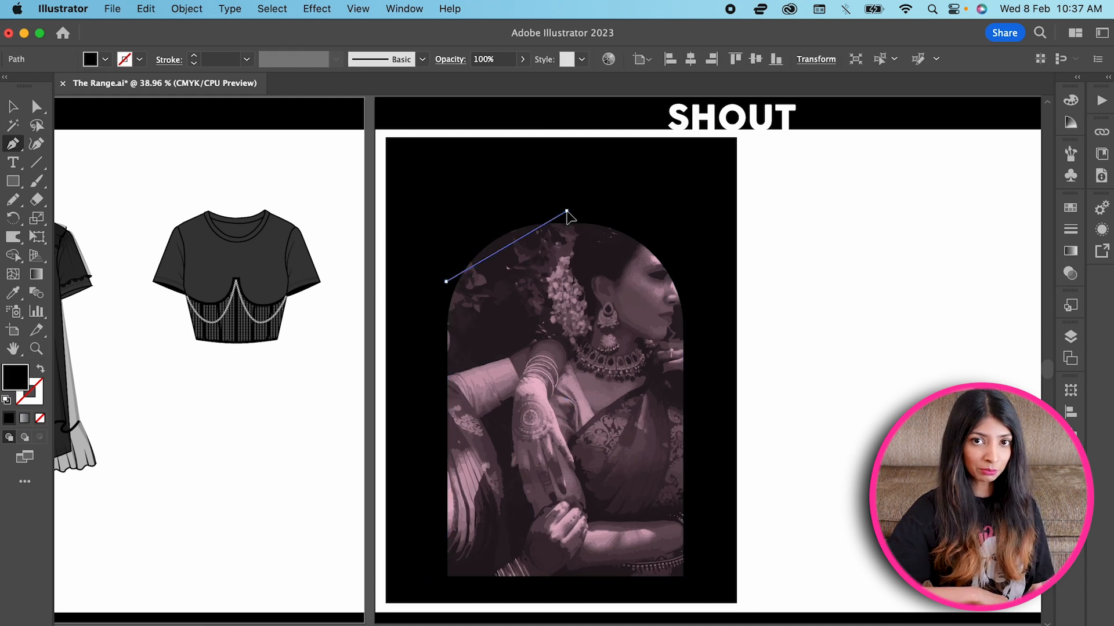
Draw a curved open path following the arch just above the clipped photo.
left_click_drag(566, 211, 665, 210)
left_click(688, 289)
key("v")
Add the text "The art of self sufficiency" along the curved path above the arch.
left_click_drag(13, 162, 70, 201)
left_click(445, 279)
type("The art of self sufficiency")
left_click(13, 106)
Fill the arched text with white and centre-align it on its path.
left_click(105, 59)
left_click(34, 85)
left_click(851, 59)
left_click(719, 85)
Increase the font size of the arched text above the photo.
left_click(766, 55)
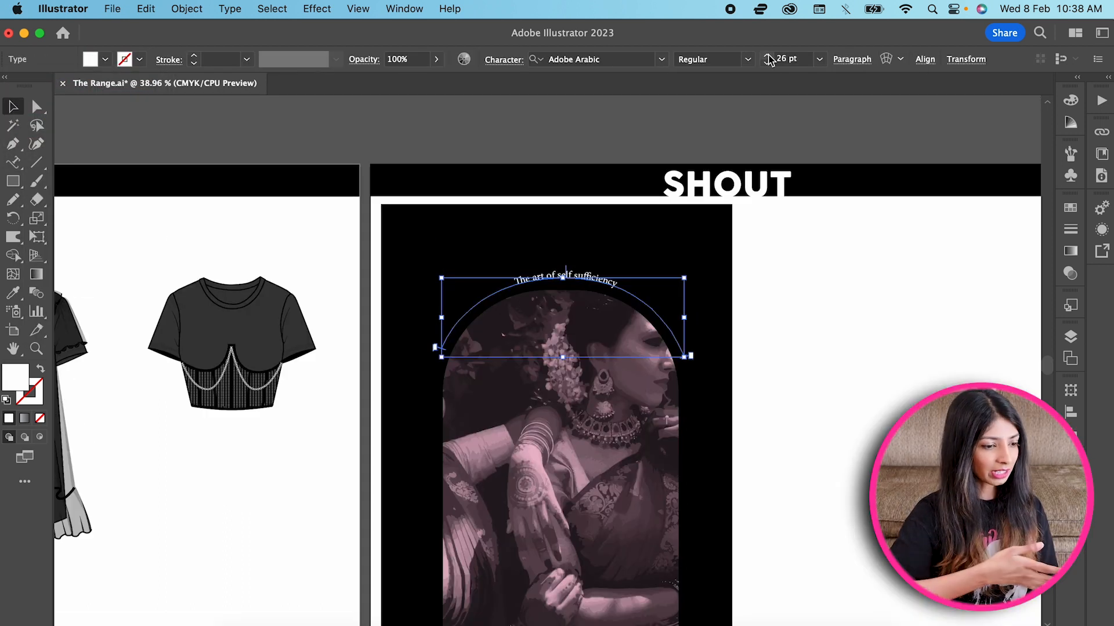
left_click(766, 55)
left_click(768, 55)
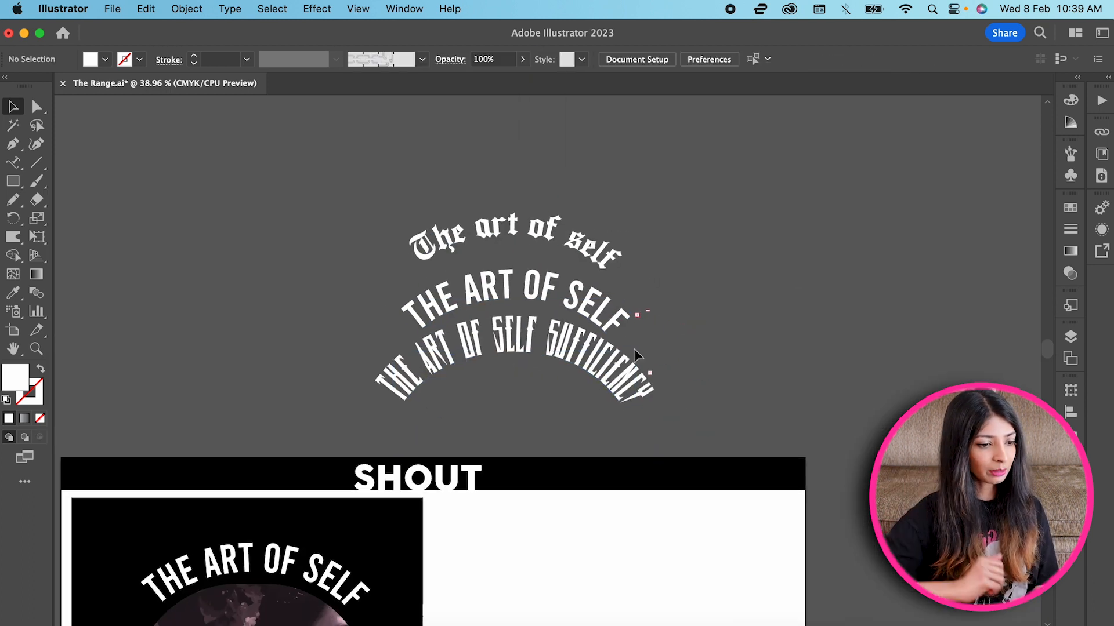
Replace the ending of the lowest curved text, set in Timberwolf Condensed, with "OF SELF-SUFFICIENCY".
left_click(743, 63)
double_click(551, 336)
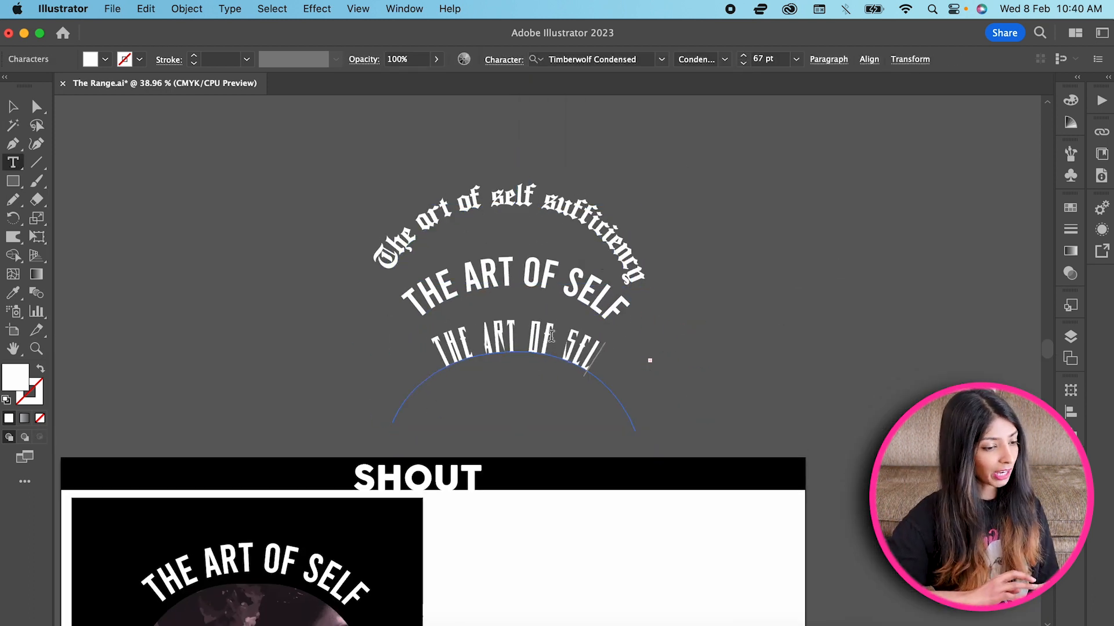
key("BackSpace")
key("BackSpace")
key("BackSpace")
key("BackSpace")
key("BackSpace")
key("BackSpace")
type("OF SELF-SUFFICIENCY")
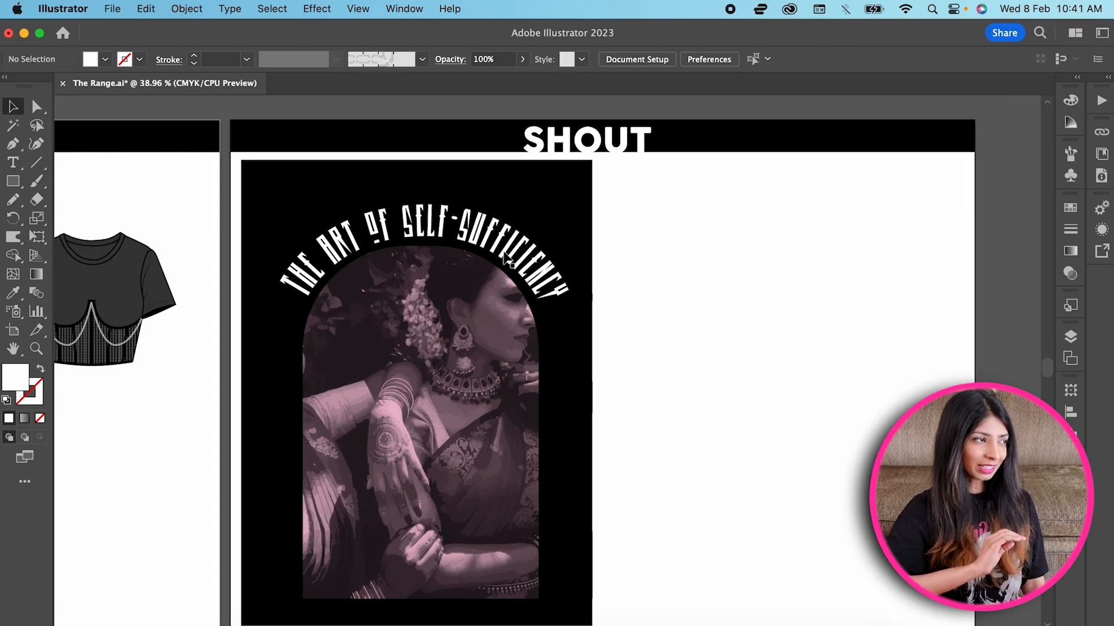
Draw a four-sided band slanting down across the lower part of the photo and fill it with sampled magenta.
key("p")
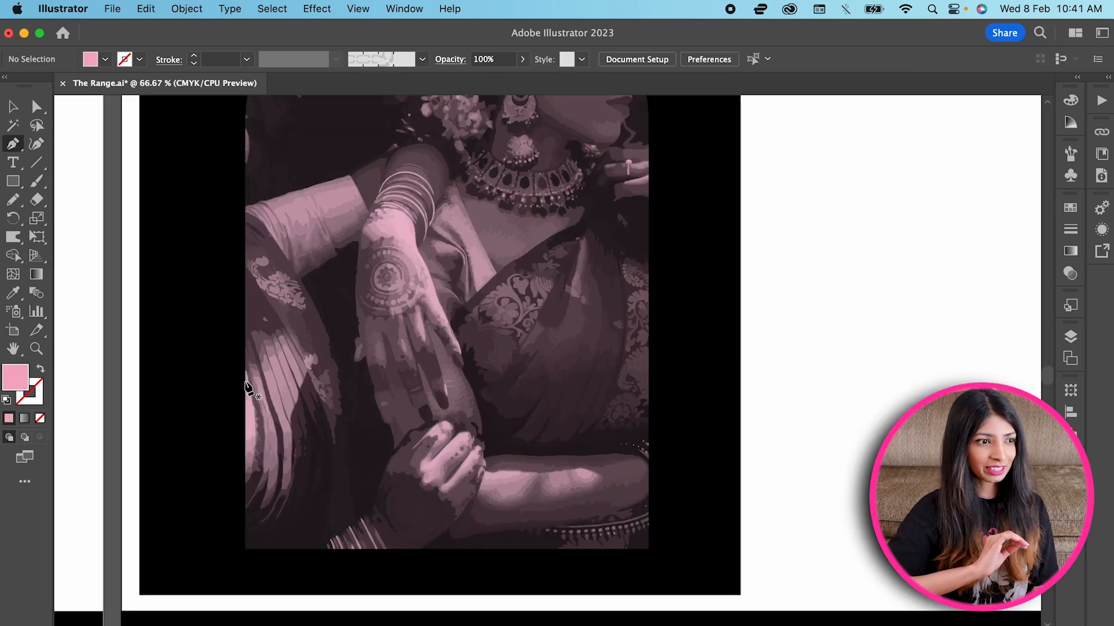
left_click(244, 381)
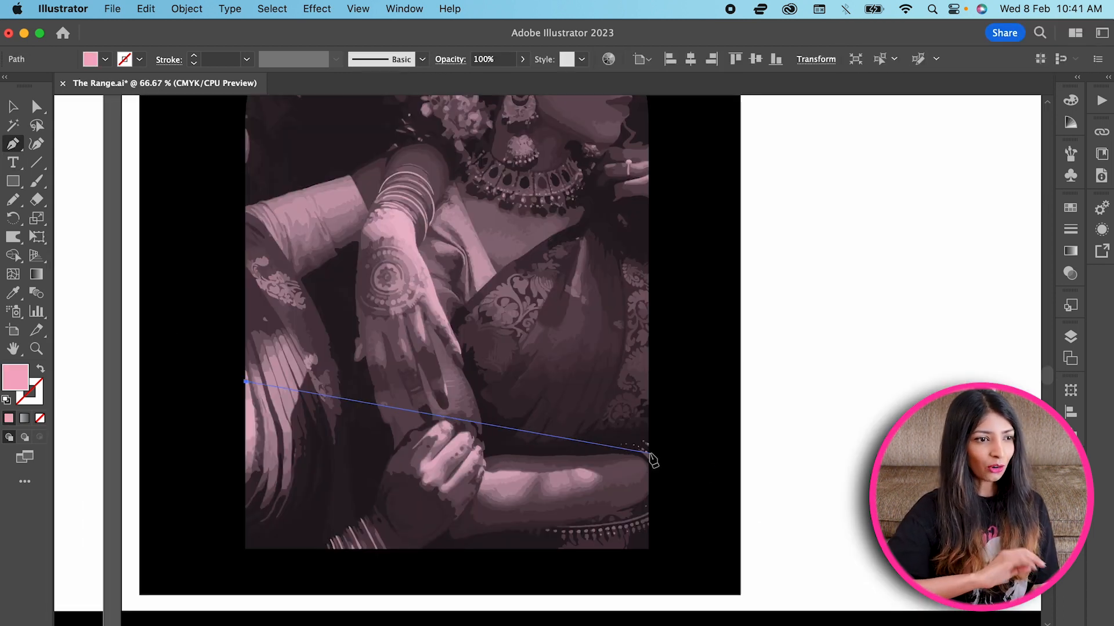
left_click(648, 459)
left_click(648, 479)
left_click(245, 423)
left_click(245, 381)
key("v")
key("i")
left_click(442, 286)
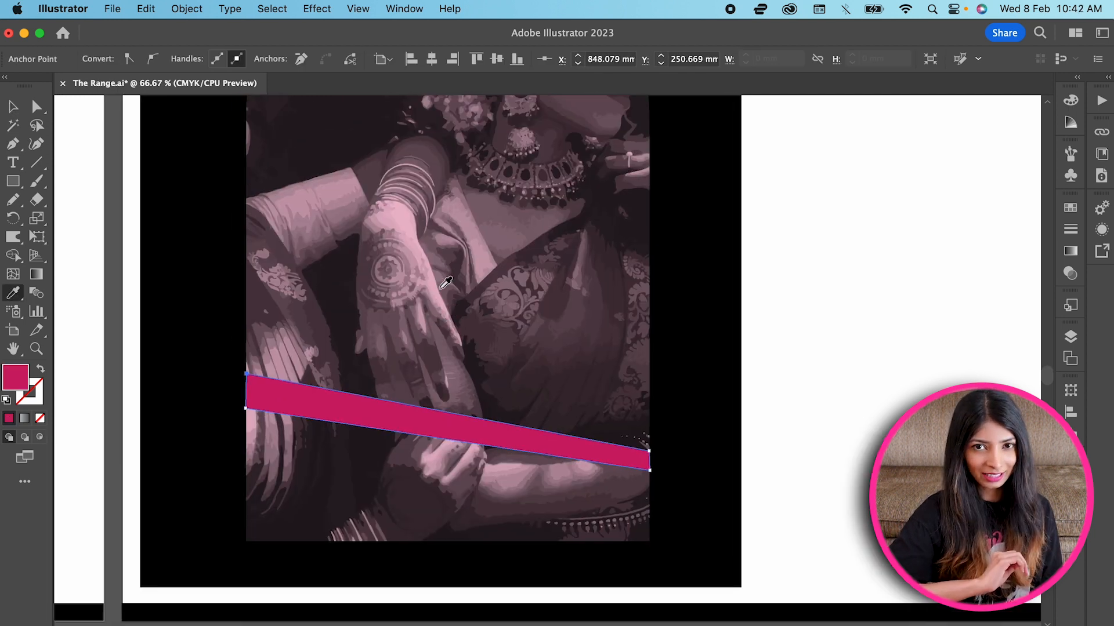
Draw a second magenta band across the photo's full width, slanting upward so that it crosses the first.
key("v")
scroll(462, 410, "down", 1)
left_click(461, 410)
key("p")
left_click(234, 452)
left_click(639, 372)
left_click(639, 399)
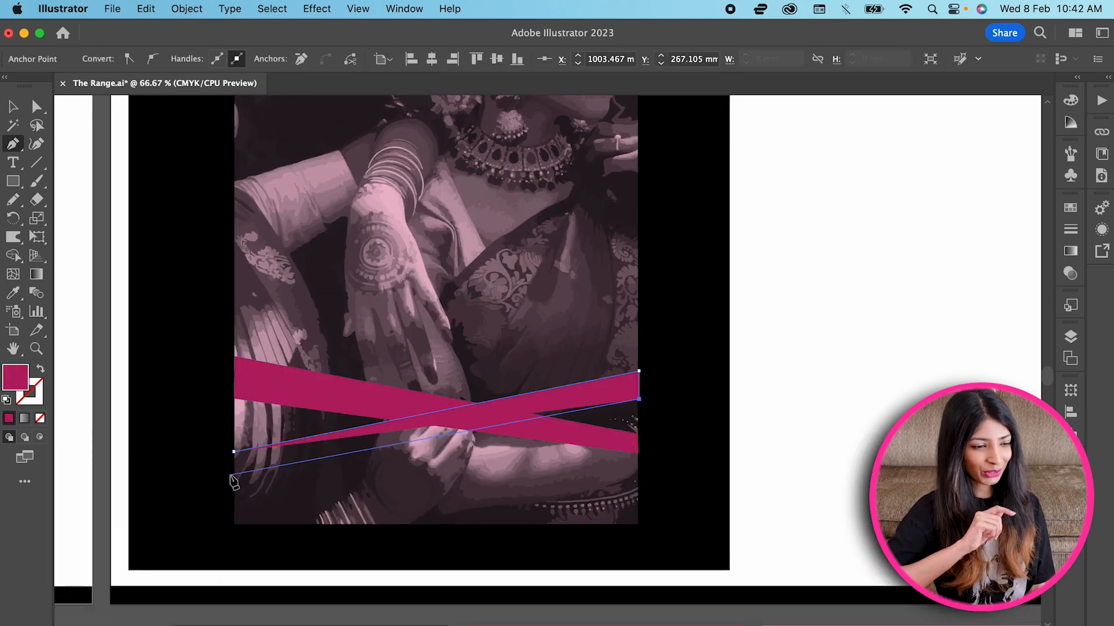
left_click(235, 476)
left_click(234, 452)
Draw a third, nearly horizontal magenta band across the photo below the crossed bands.
left_click(637, 467)
left_click(235, 462)
left_click(234, 486)
left_click(636, 491)
left_click(636, 468)
Draw a narrow magenta wedge from the photo's left edge, tapering to a point on its bottom edge.
left_click(520, 523)
left_click(235, 499)
left_click(234, 477)
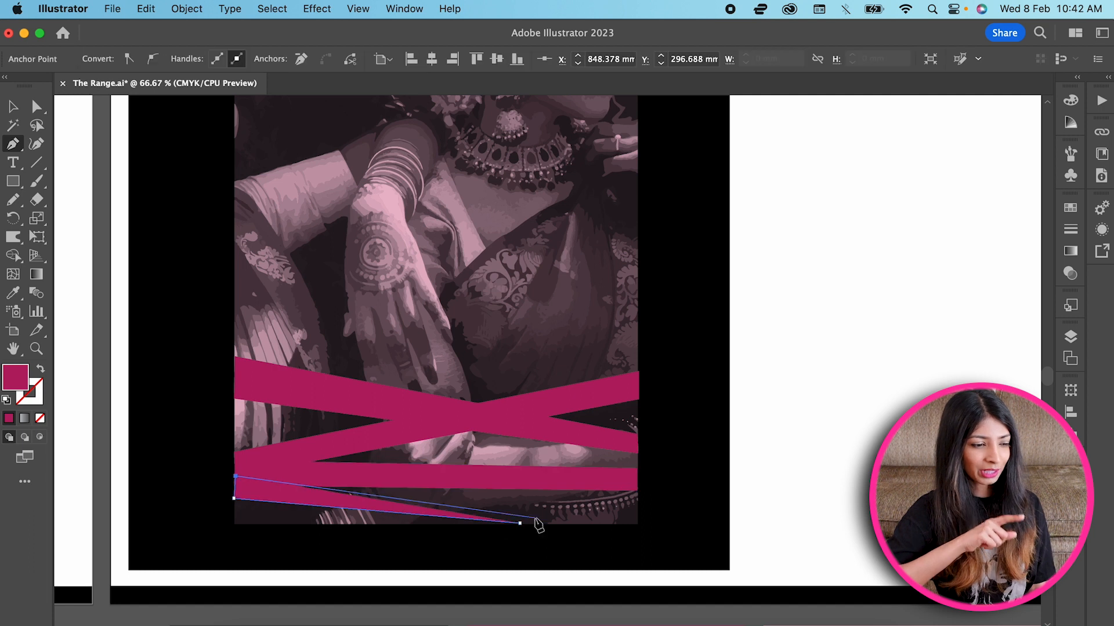
left_click(520, 524)
key("v")
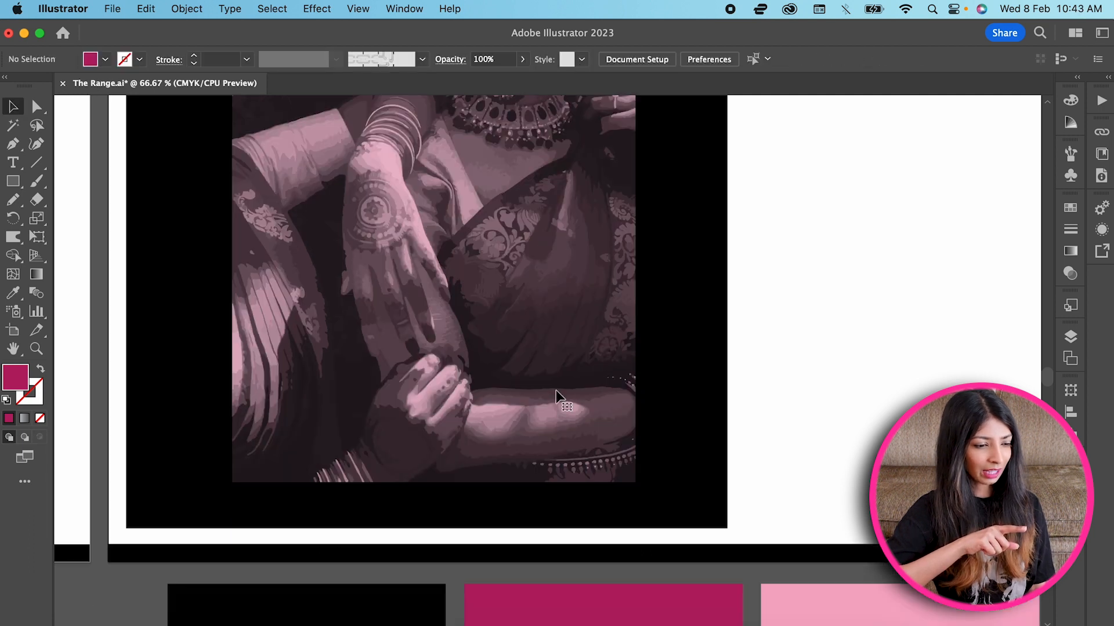
Draw a straight line slanting down across the lower photo, give it a thick magenta stroke and expand it into a band.
key("p")
left_click(201, 280)
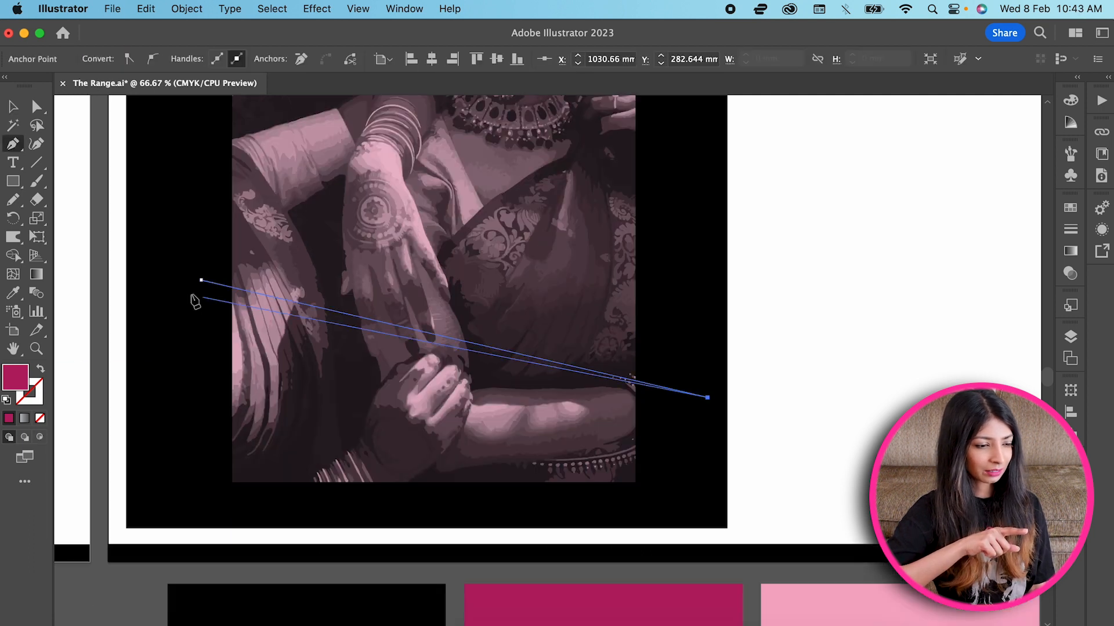
left_click(707, 398)
key("shift+x")
key("v")
left_click(194, 55)
right_click(629, 384)
left_click(186, 9)
left_click(203, 220)
left_click(544, 417)
Duplicate the magenta band and rotate the copies so they cross over the lower part of the photo.
mouse_move(725, 252)
left_mouse_down()
mouse_move(701, 141)
mouse_move(645, 140)
left_mouse_up()
left_click_drag(638, 273, 630, 308)
left_click_drag(716, 295, 723, 326)
key("super+f")
left_click_drag(717, 417, 721, 374)
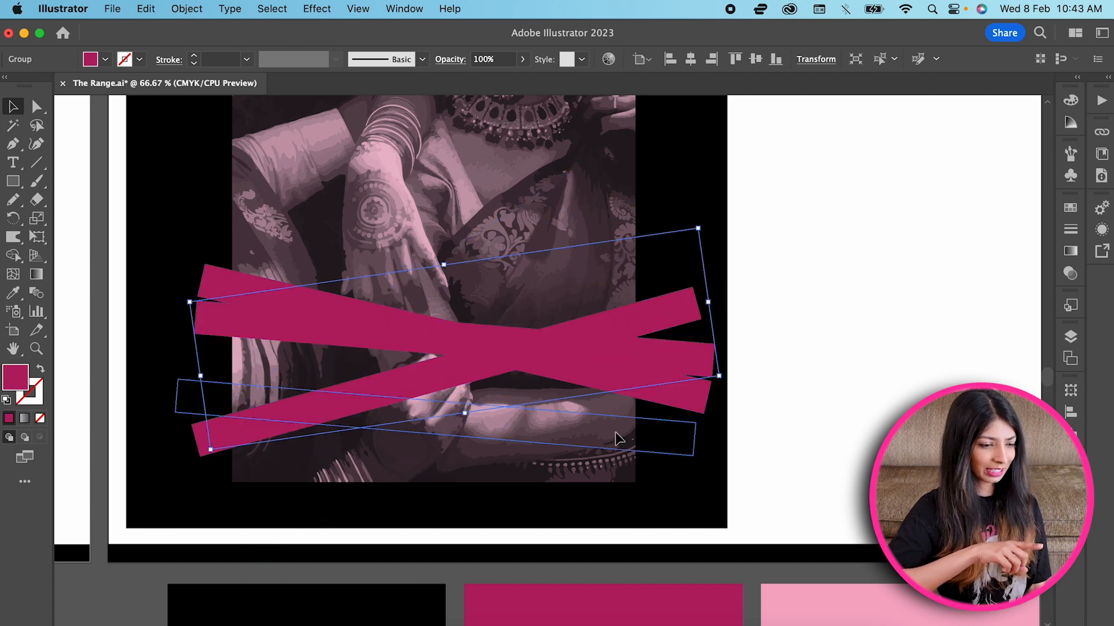
Add more copies of the magenta band and angle them below the first ones, making five overlapping bands near the photo's bottom edge.
left_click_drag(637, 356, 614, 446)
left_click_drag(680, 310, 699, 364)
left_click_drag(546, 465, 525, 506)
key("super+f")
left_click_drag(708, 290, 674, 226)
left_click_drag(493, 418, 490, 437)
left_click(828, 376)
left_click_drag(684, 266, 418, 510)
left_click_drag(439, 495, 439, 438)
Create the text "YOUR SCARCITY MINDSET IS OFF-LIMITS --- YOUR SCARCITY MINDSET IS OFF-LIMITS" in Bebas Kai beside the graphic and convert it to outlines.
left_click(293, 298)
scroll(294, 298, "up", 3)
scroll(377, 325, "right", 5)
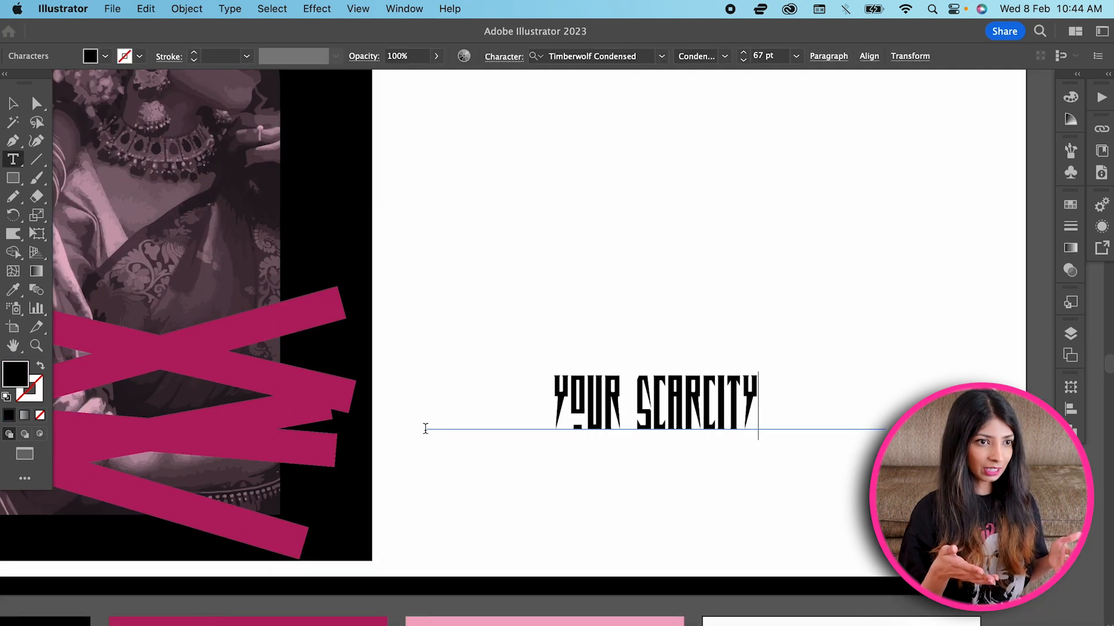
type("MINDSET IS OFF-")
left_click(795, 56)
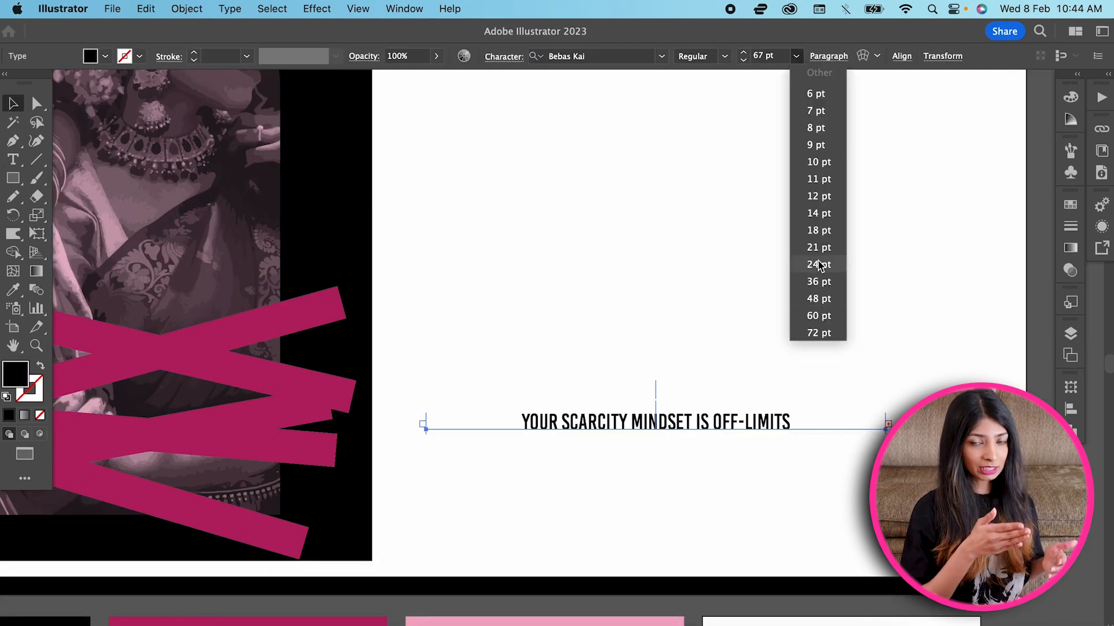
key("Escape")
type("--- YOUR SCARCITY MINDSET IS OFF-LIMITS")
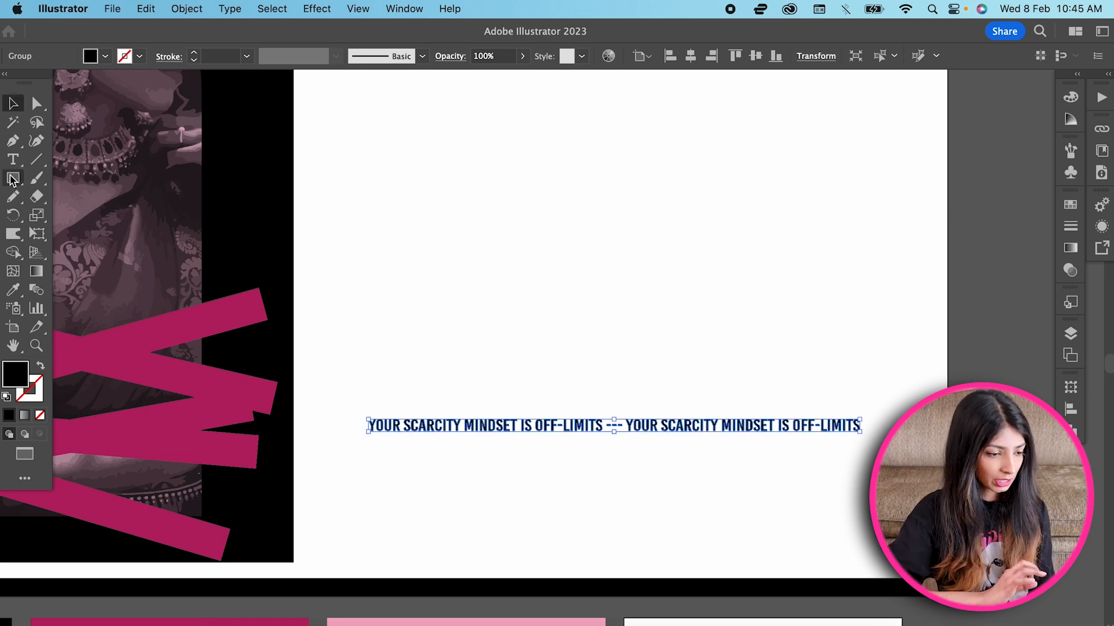
Draw a black rectangle just covering the outlined slogan and envelope-distort the text with that rectangle as the top object.
left_click_drag(365, 413, 869, 439)
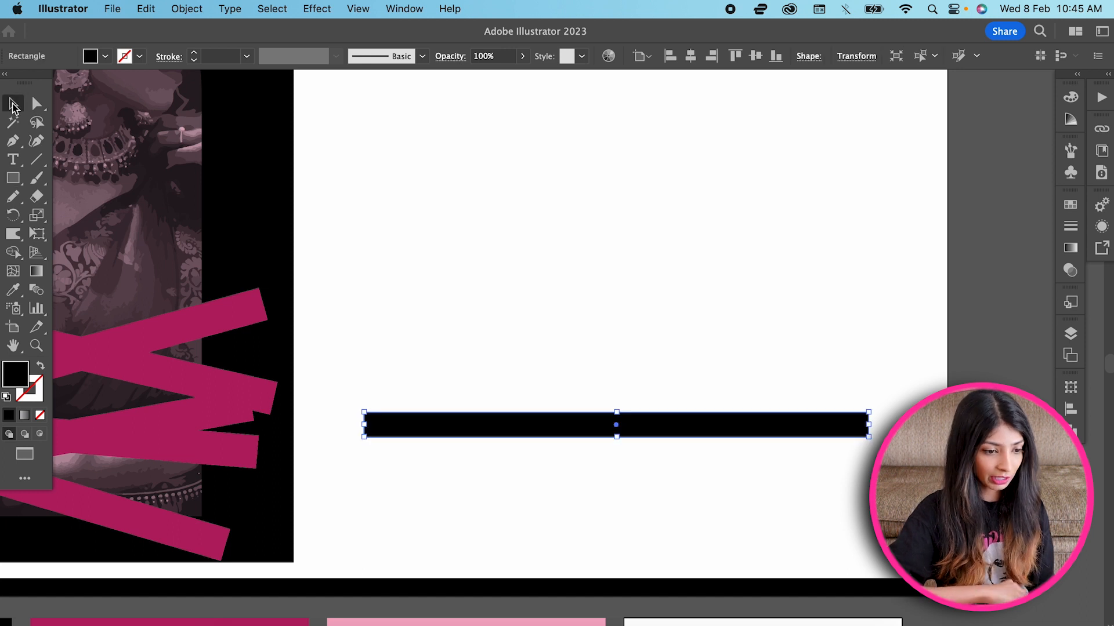
left_click_drag(524, 312, 635, 515)
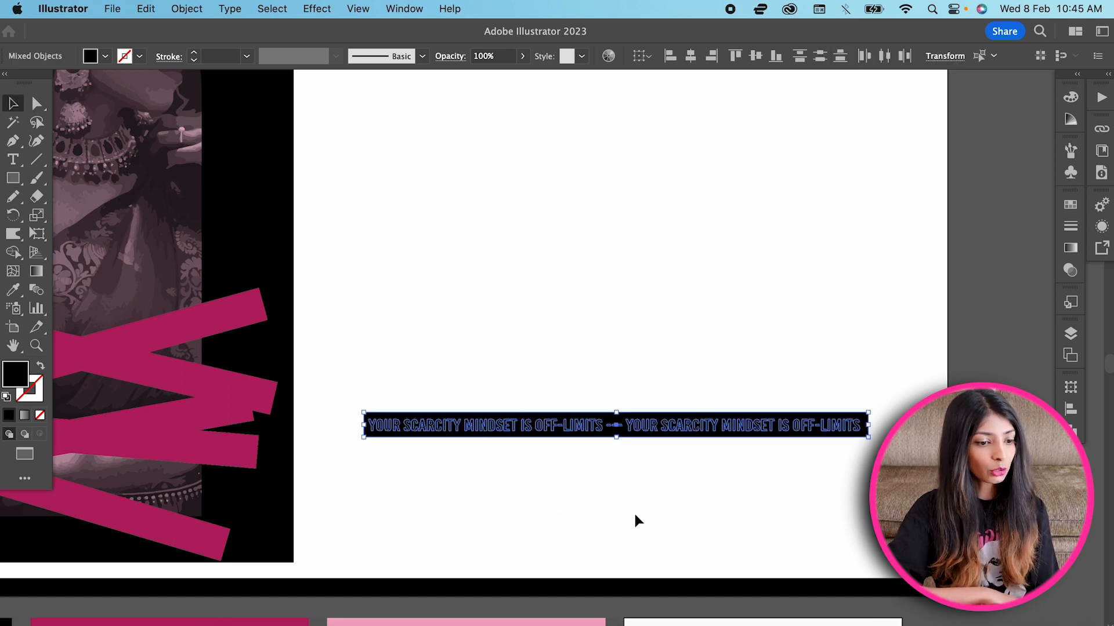
left_click(186, 9)
mouse_move(317, 519)
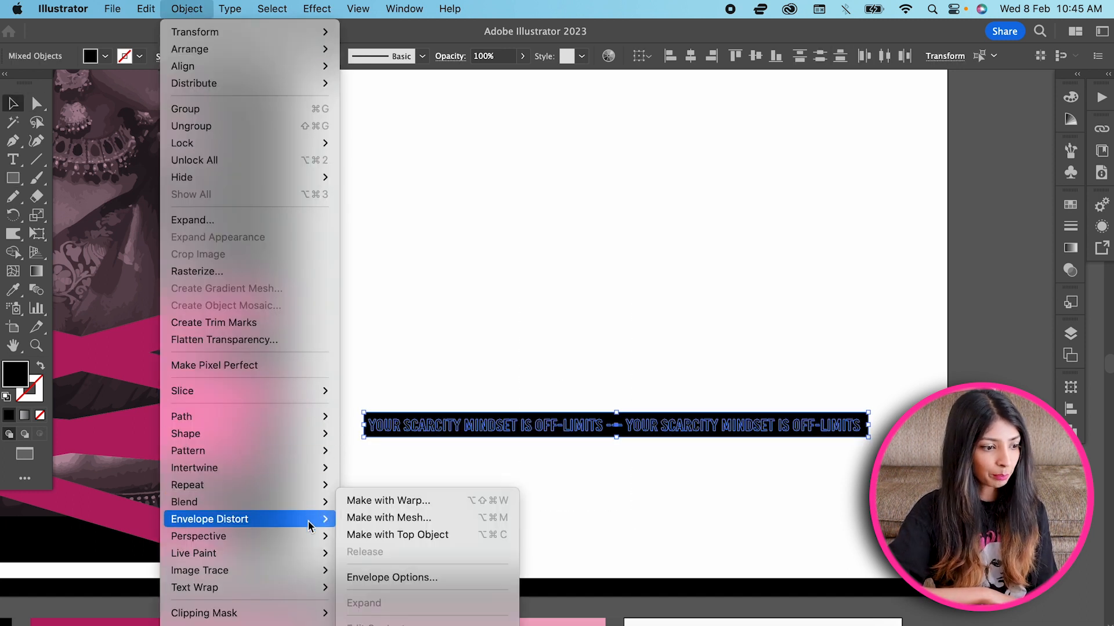
left_click(414, 534)
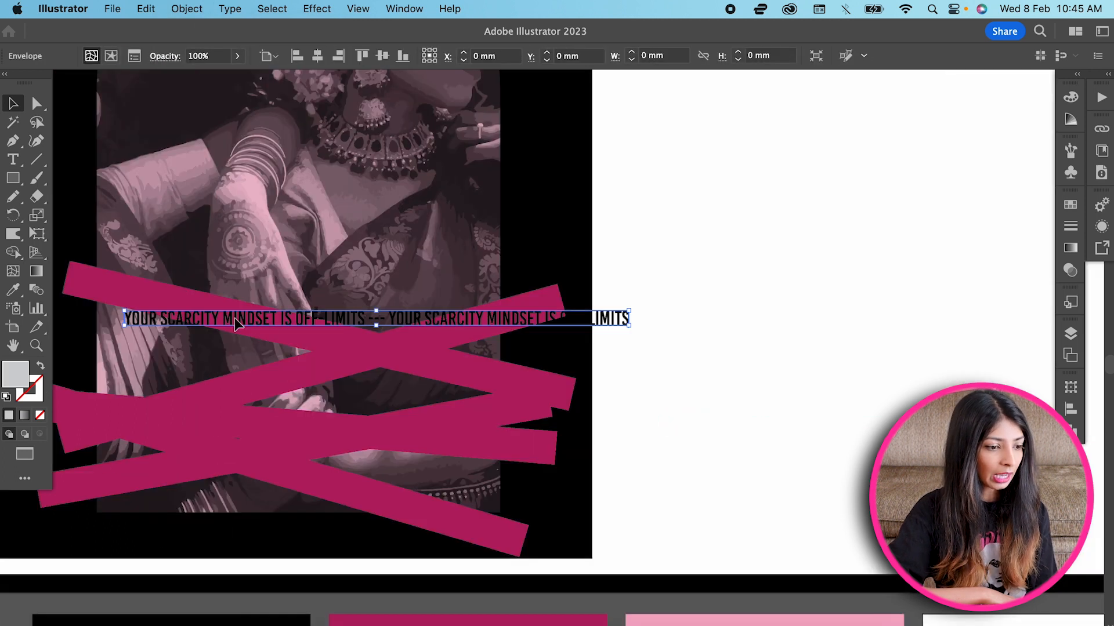
Rotate the enveloped slogan onto the uppermost downward-slanting band and taper the left ends of the band and the text to match.
left_click_drag(632, 322, 814, 425)
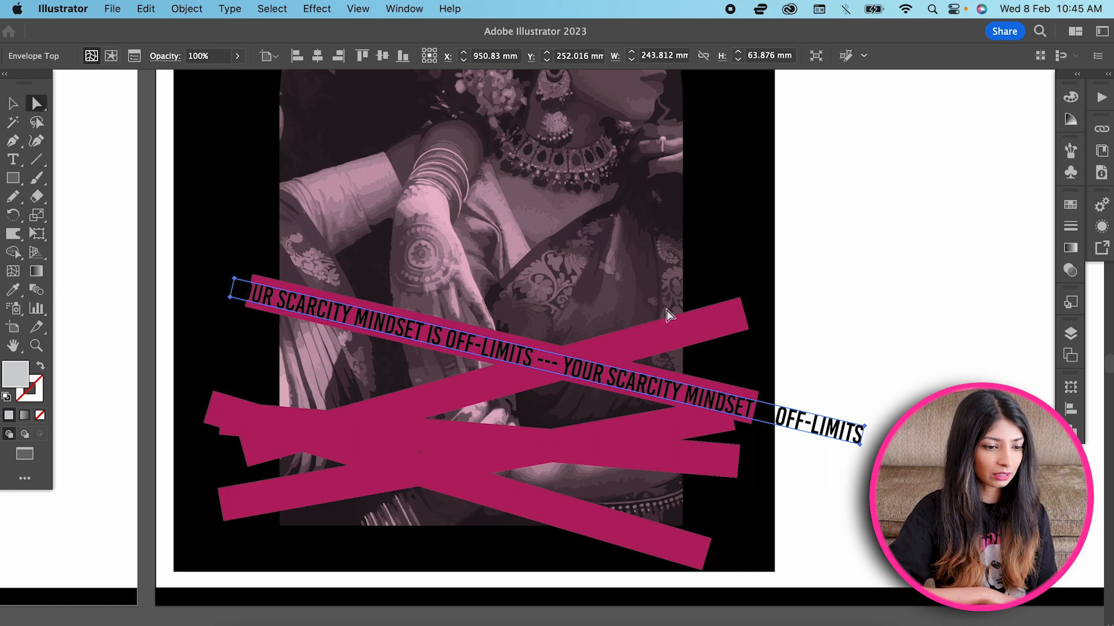
left_click(980, 346)
left_click(253, 275)
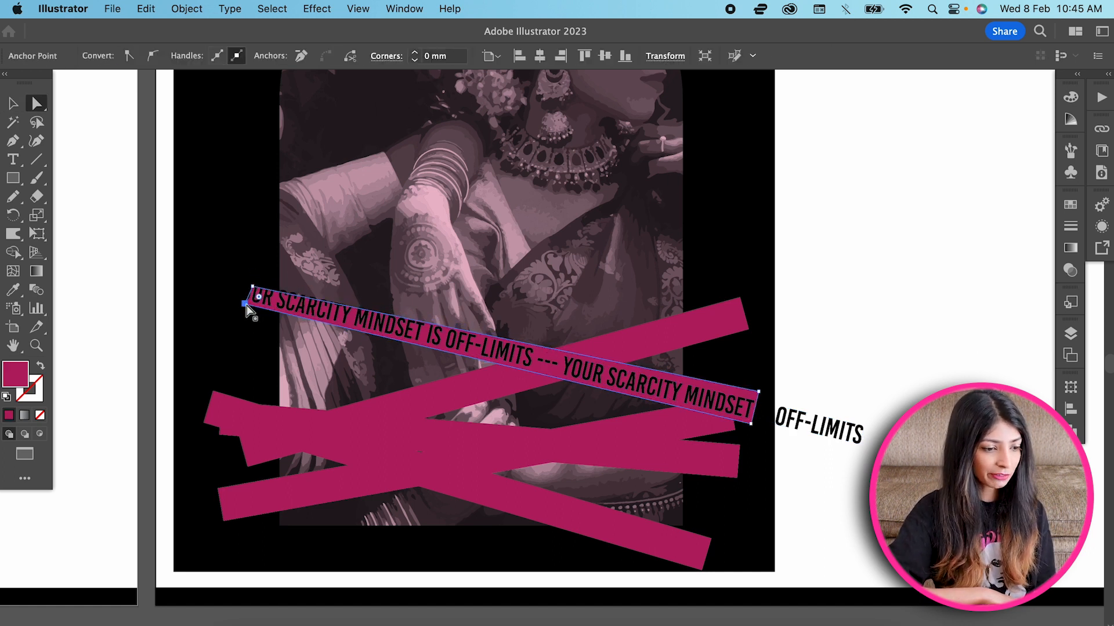
left_click(232, 284)
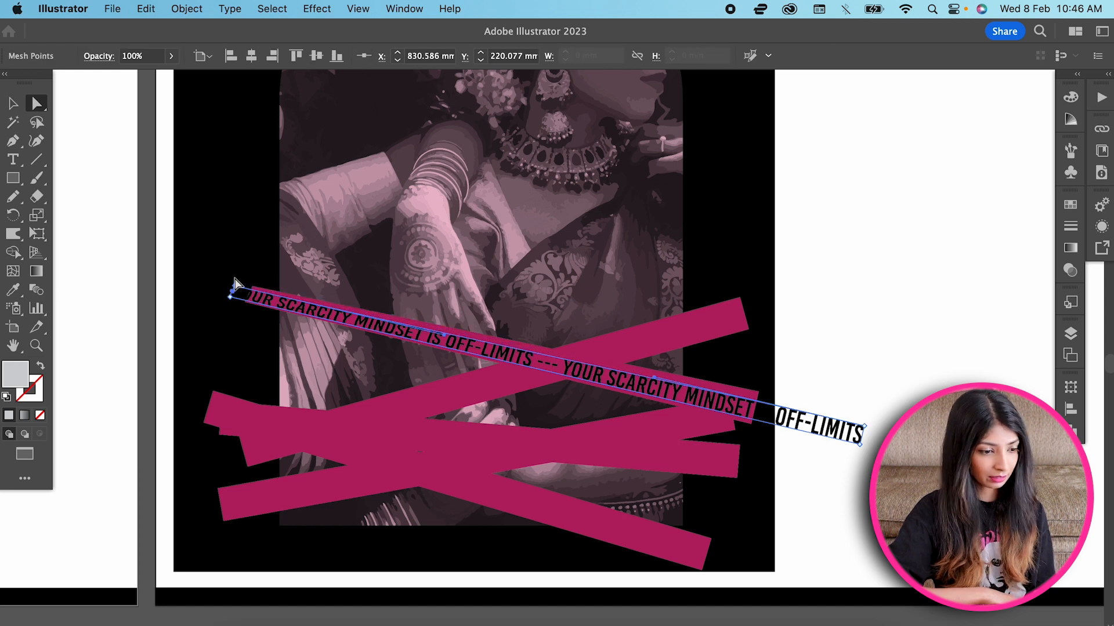
left_click(231, 299)
left_click(237, 303)
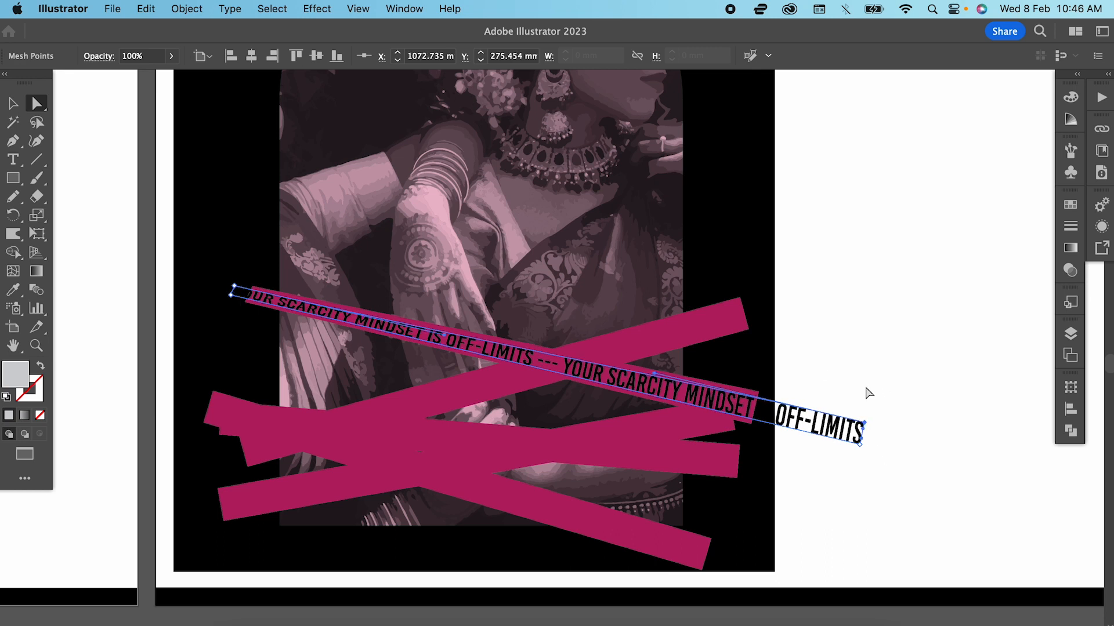
Place a rotated copy of the enveloped slogan on the upper upward-slanting band and adjust their left corner points to fit.
left_click(127, 132)
left_click(762, 411)
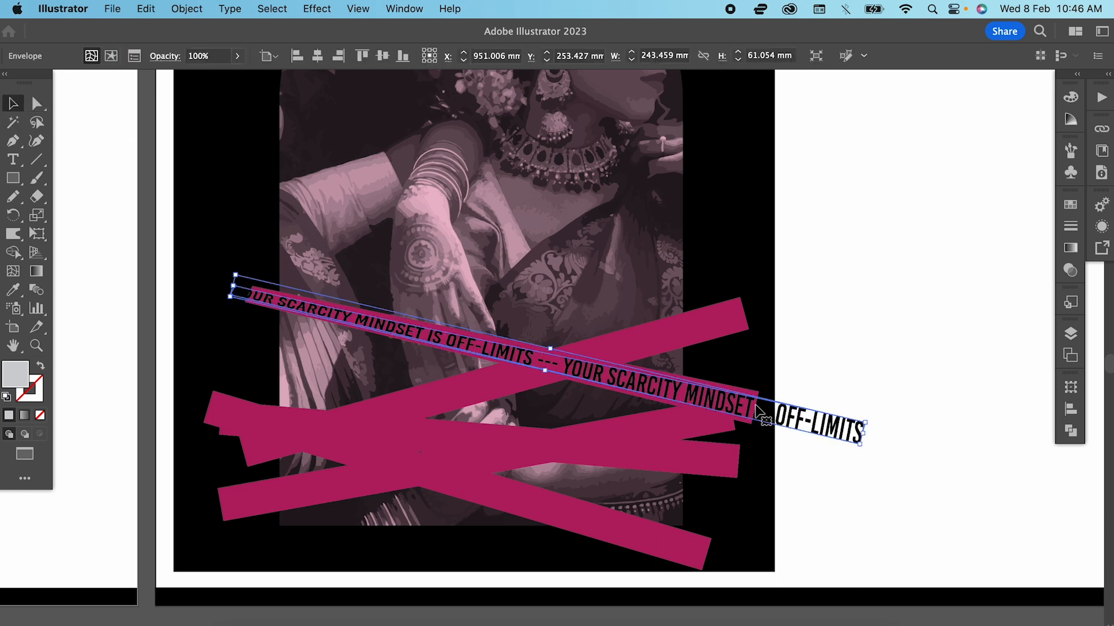
left_click_drag(879, 428, 870, 266)
left_click_drag(841, 281, 754, 306)
left_click(36, 104)
left_click(240, 439)
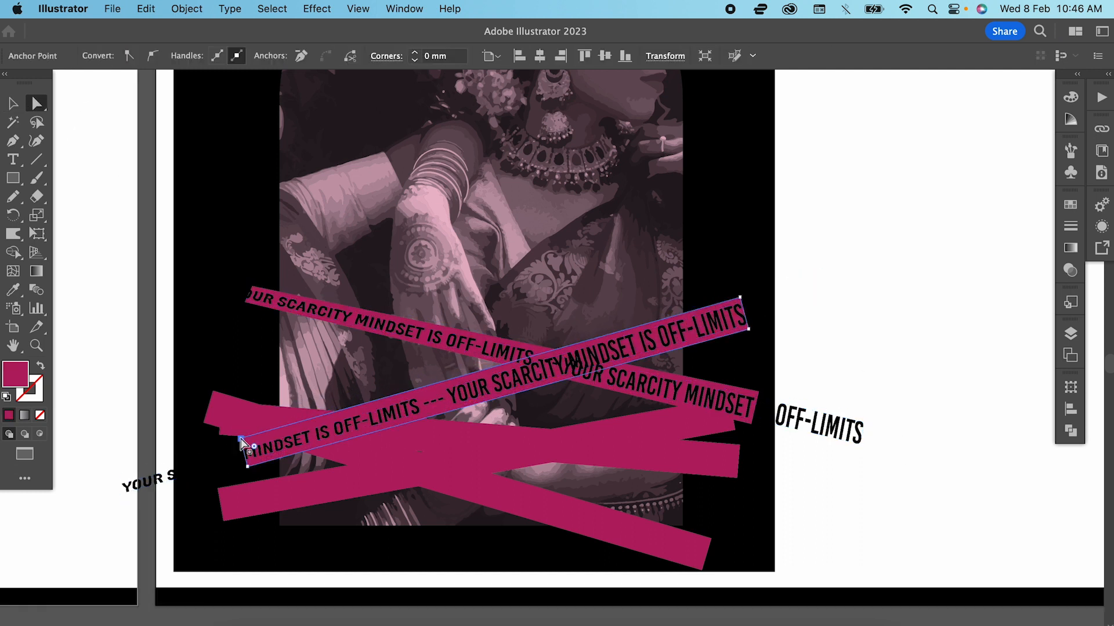
Paste another slogan copy onto the lower upward-slanting band and adjust its angle, position and left corners to match the band.
key("v")
left_click(739, 316)
key("super+c")
key("super+v")
left_click_drag(852, 271, 868, 373)
key("shift+Right")
key("shift+Right")
key("shift+Down")
key("a")
left_click_drag(218, 502, 212, 493)
key("v")
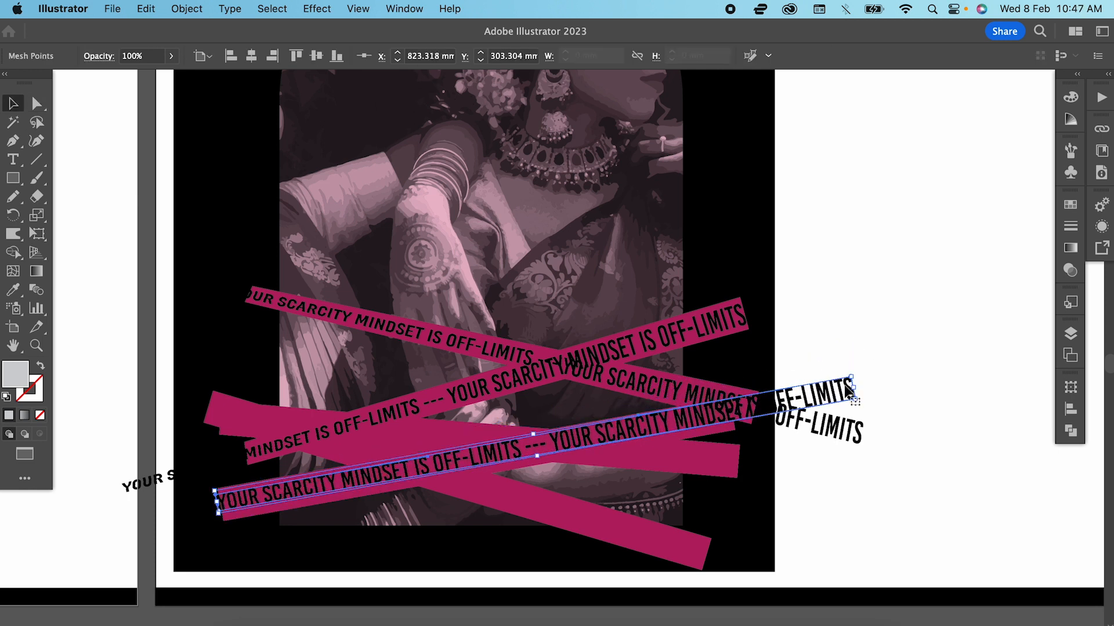
left_click_drag(843, 384, 841, 393)
Paste a slogan copy and rotate it to run along the nearly horizontal band.
key("super+c")
key("super+v")
left_click_drag(881, 280, 917, 386)
scroll(917, 385, "down", 4)
left_click_drag(850, 267, 848, 384)
left_click_drag(874, 377, 774, 410)
Paste a slogan copy onto the lowest downward-slanting band, shifted left so the phrase ends at the band's right end.
key("super+c")
key("super+v")
left_click_drag(807, 401, 809, 463)
left_click_drag(757, 474, 685, 426)
scroll(685, 426, "up", 3)
left_click(418, 348)
left_click(400, 313)
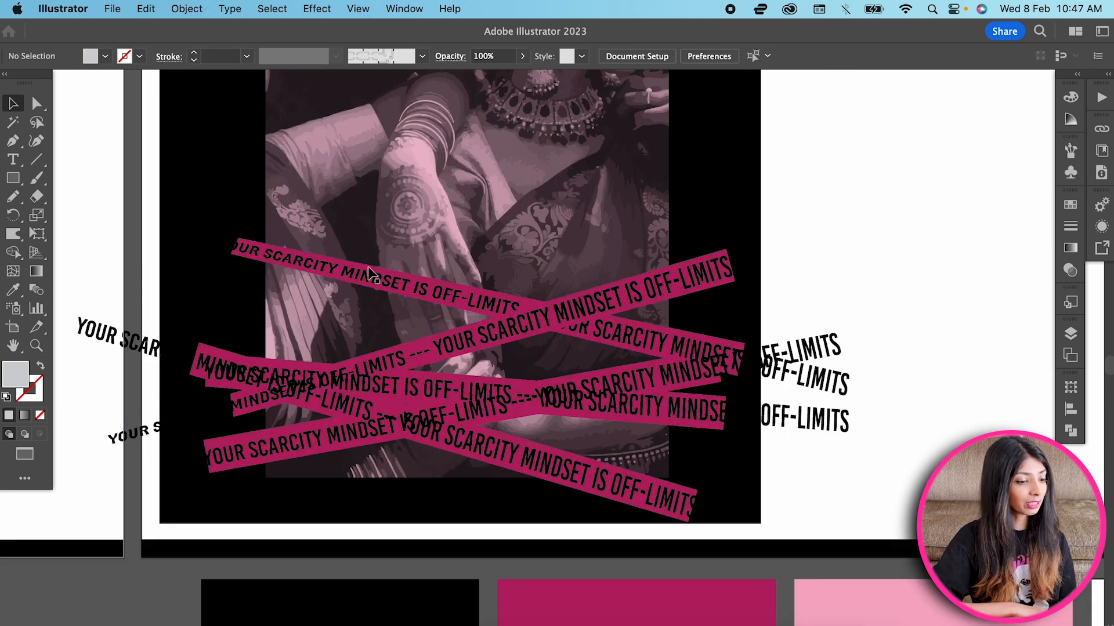
Group each slogan with its own magenta band so that every band overlaps the others together with its text.
key("super+=")
key("super+=")
left_click(746, 422)
key("super+g")
left_click(522, 567, "shift")
key("super+g")
key("super+-")
key("super+-")
key("super+-")
left_click(875, 249)
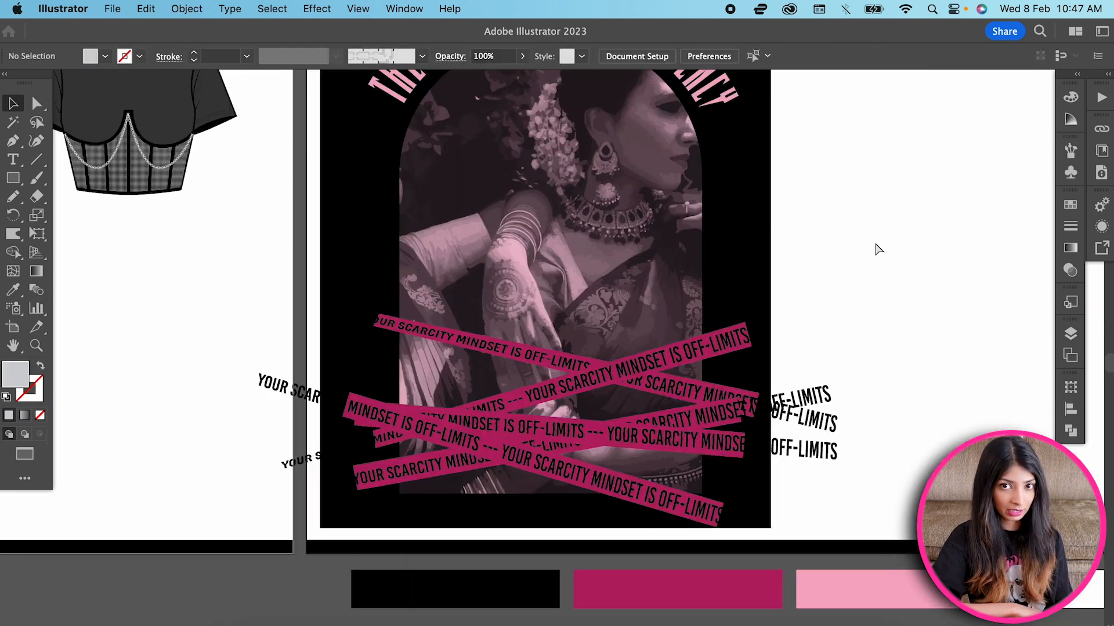
key("super+=")
left_click(580, 365)
left_click(837, 209)
scroll(837, 209, "right", 3)
Select all the slogan bands and apply a black Multiply drop shadow with 100% opacity and 3 mm blur, adjusting the X and Y offsets.
left_click(609, 368)
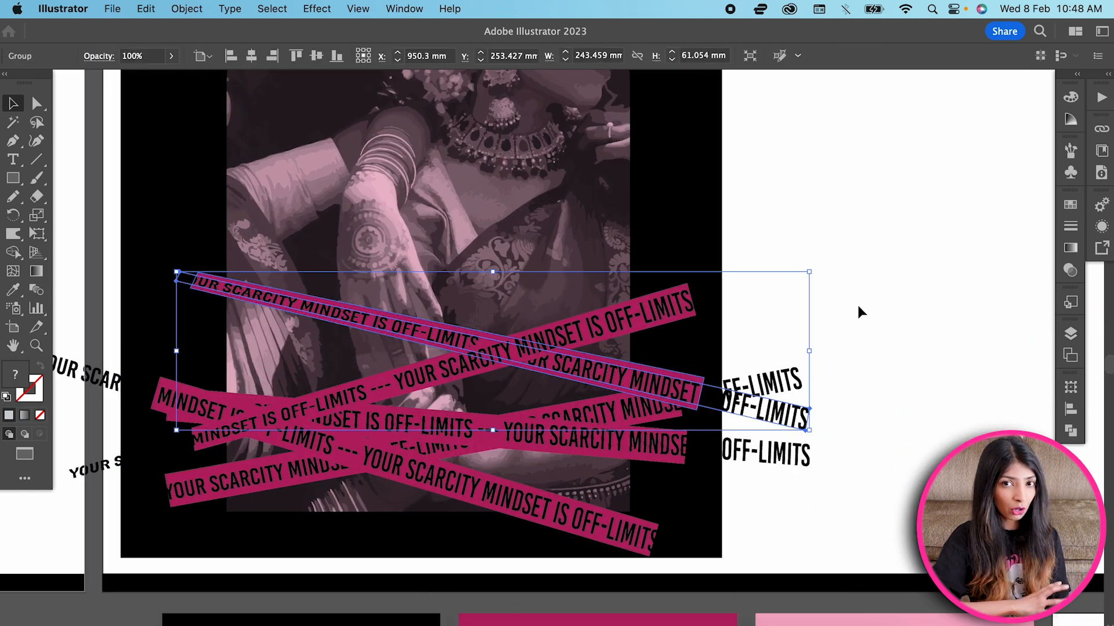
left_click(638, 323)
left_click(608, 364, "shift")
left_click(329, 448, "shift")
left_click(316, 455, "shift")
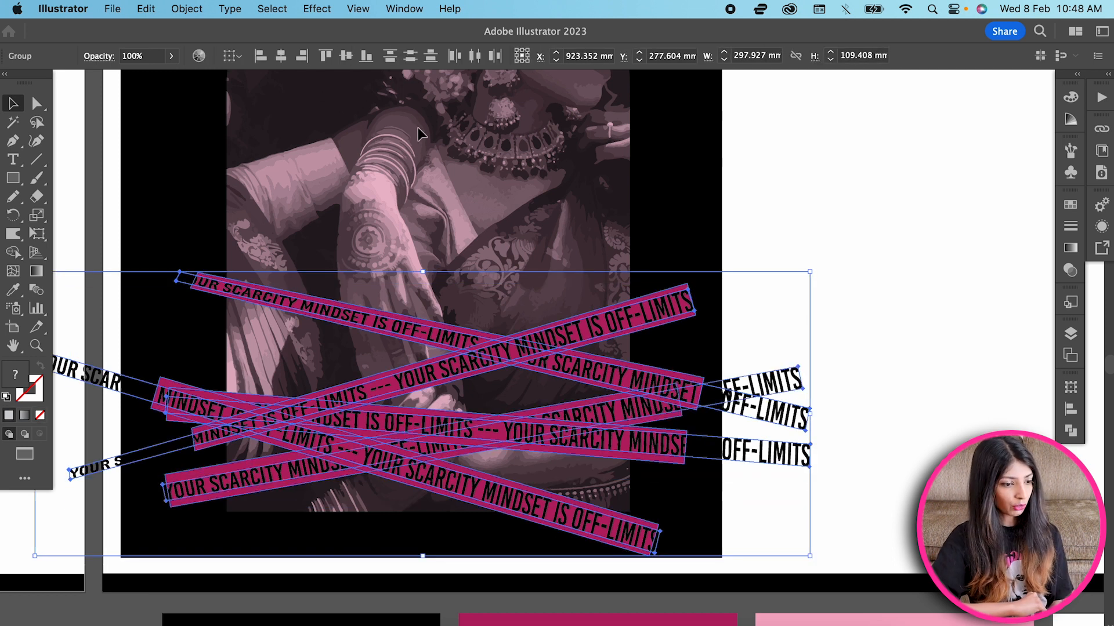
left_click(317, 9)
mouse_move(448, 238)
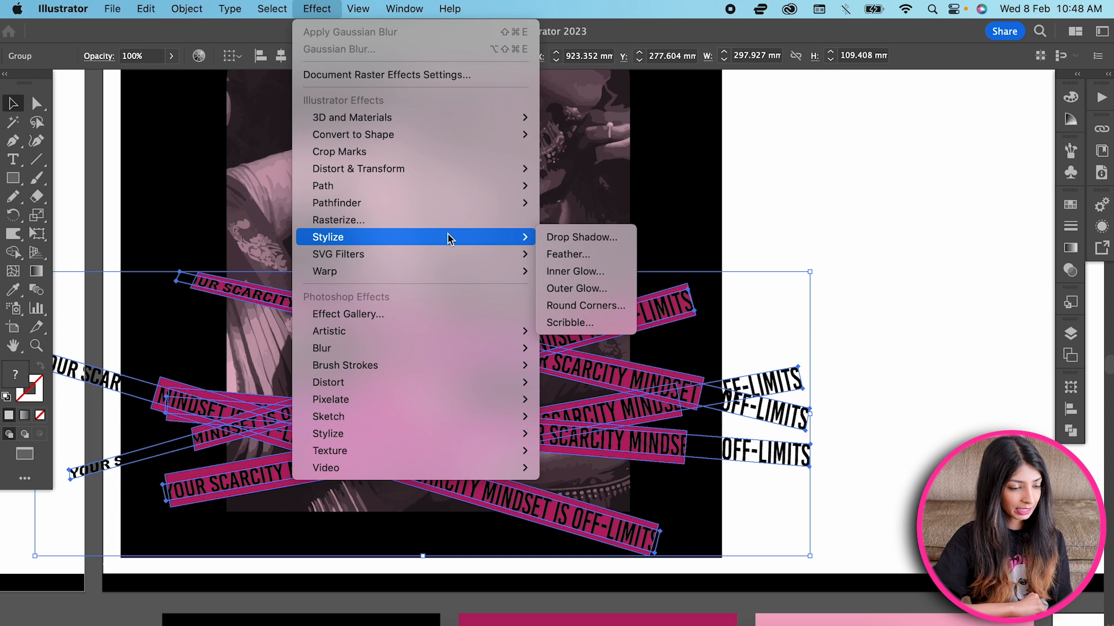
left_click(603, 238)
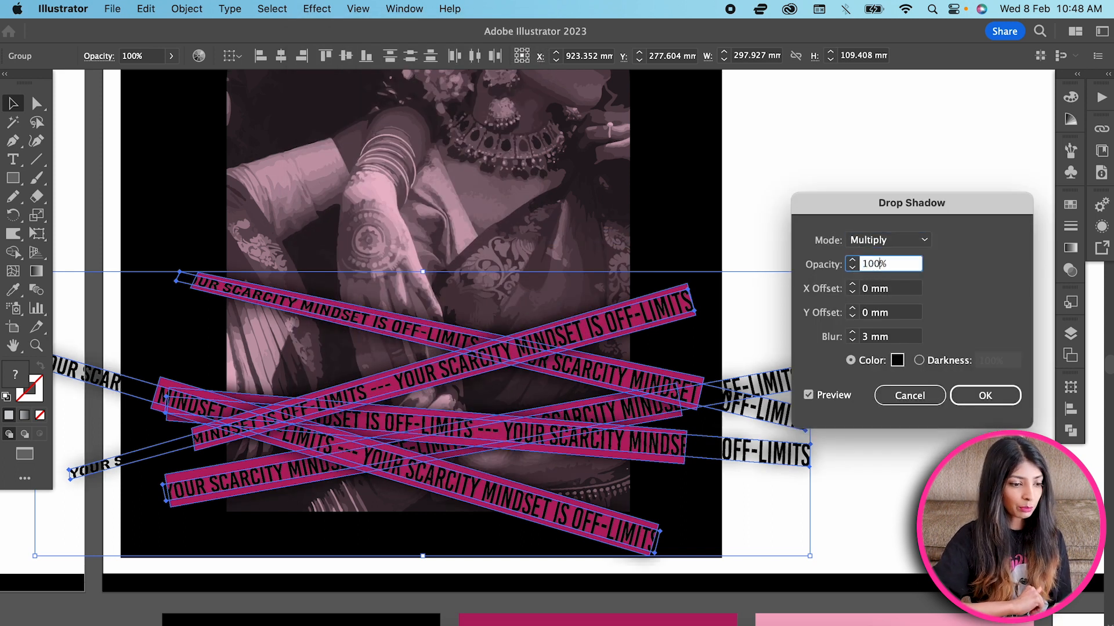
left_click(896, 288)
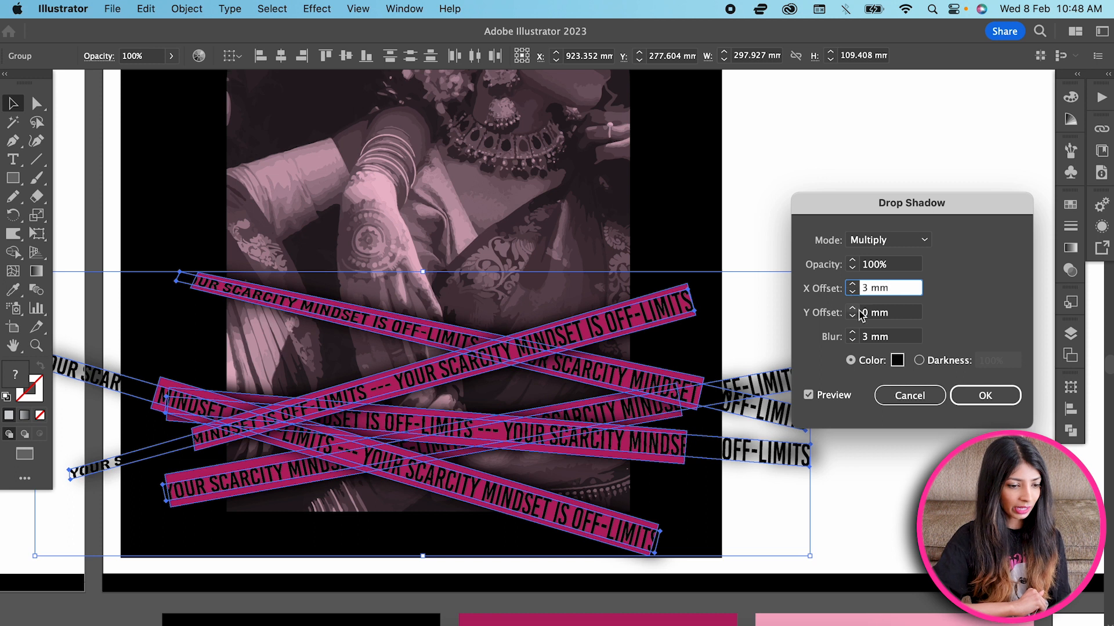
left_click(852, 307)
left_click(852, 292)
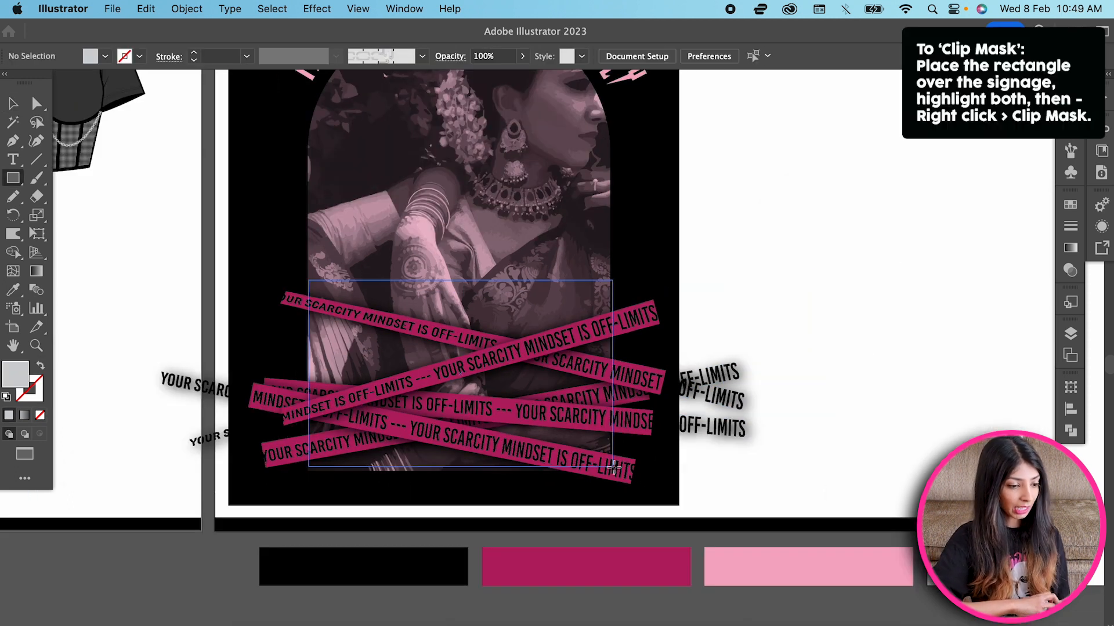
Draw a rectangle as wide as the photo over the slogan bands and use it as a clipping mask to trim their overhanging ends.
left_click_drag(610, 471, 610, 471)
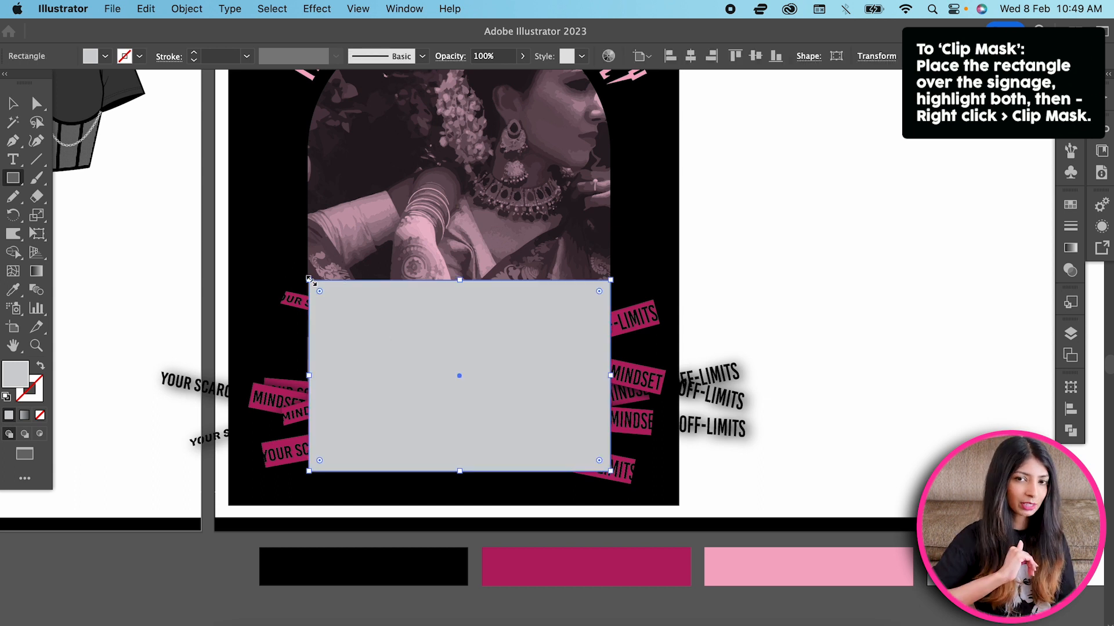
left_click(724, 402, "shift")
right_click(632, 263)
left_click(661, 517)
scroll(819, 364, "up", 1)
scroll(820, 368, "up", 1)
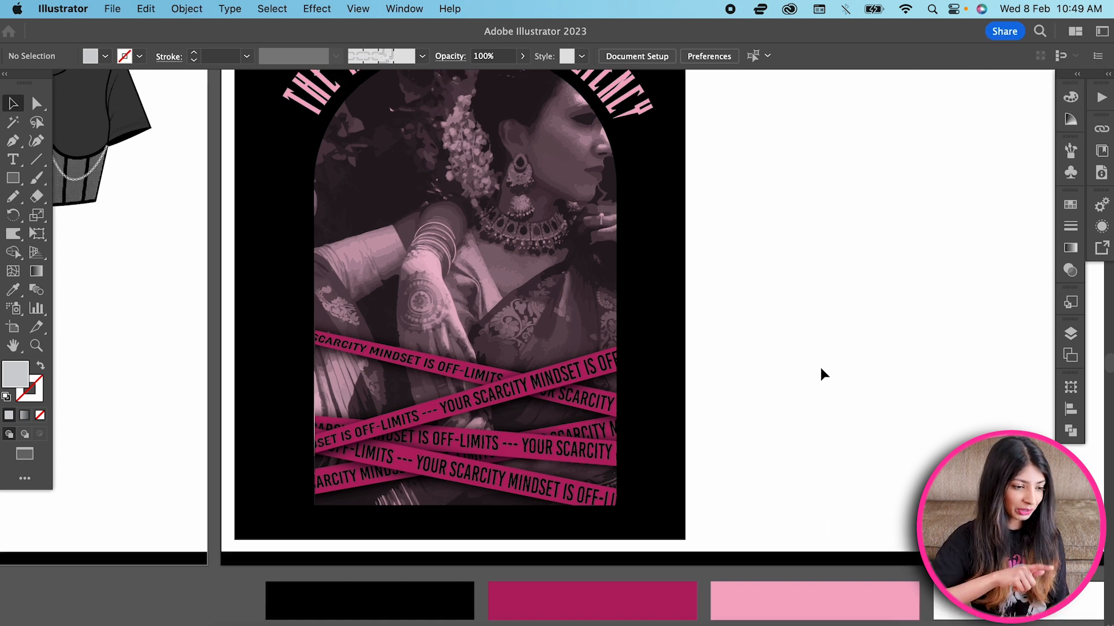
scroll(821, 370, "up", 1)
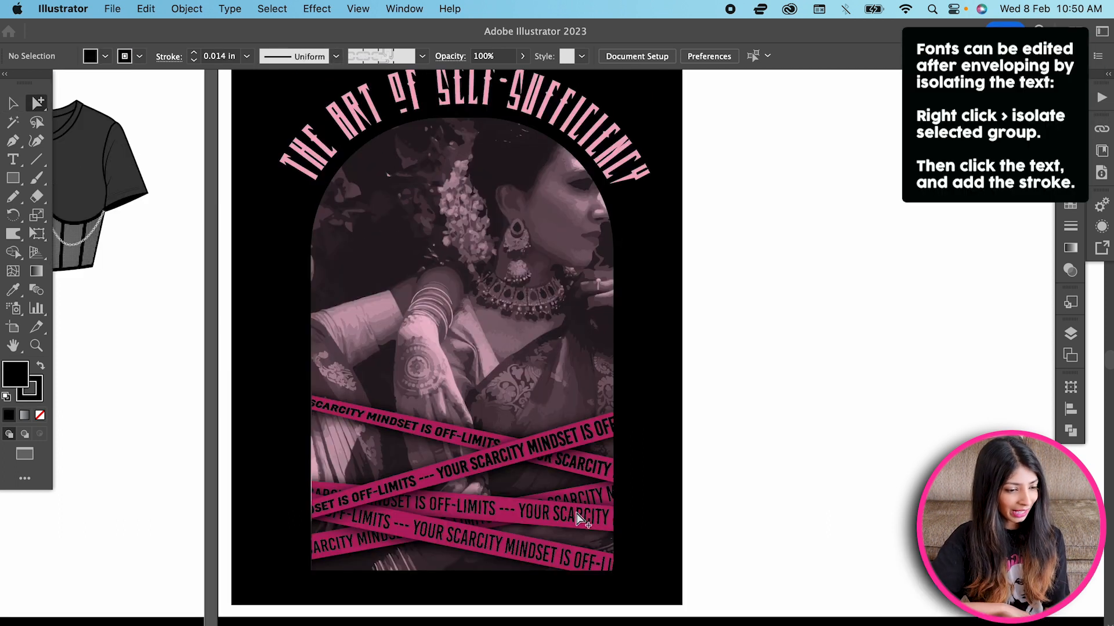
Isolate the clipped slogan band group for editing its enveloped text.
left_click(574, 519)
right_click(574, 518)
left_click(635, 493)
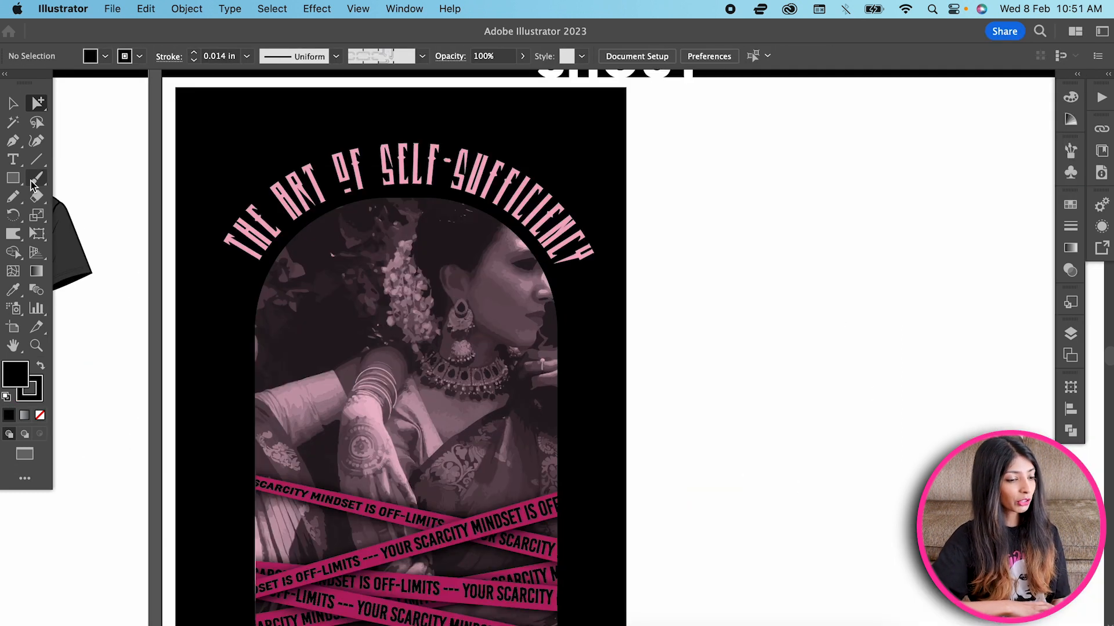
Sketch a scribbled pink crown above the artboard using the Paintbrush tool with a rough charcoal-style brush, and scale it down.
left_click(36, 178)
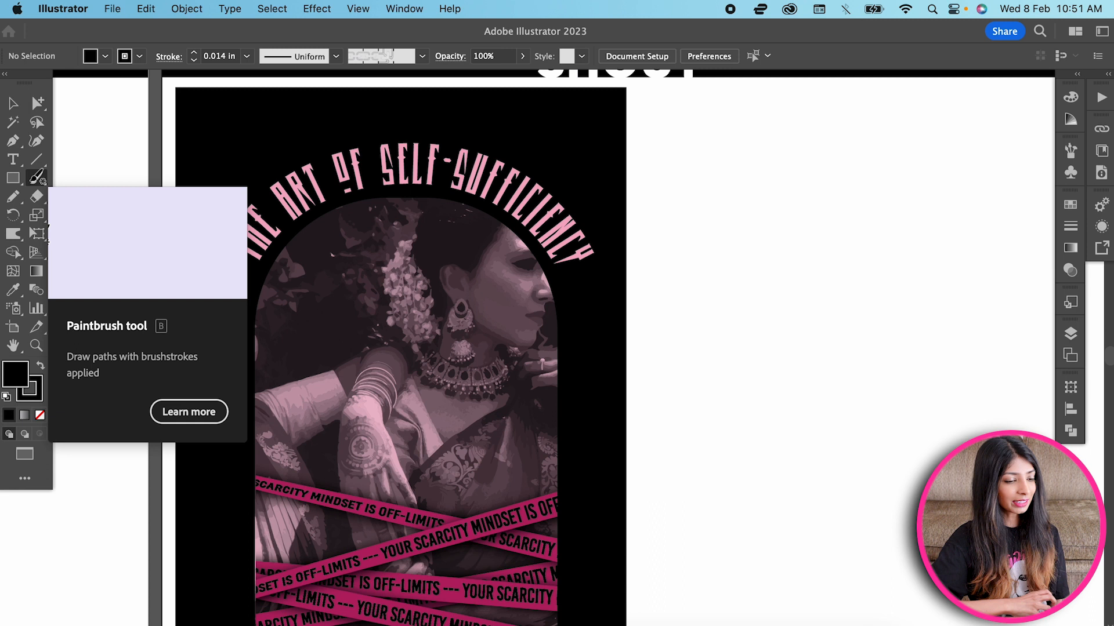
left_click(423, 56)
left_click_drag(420, 139, 416, 114)
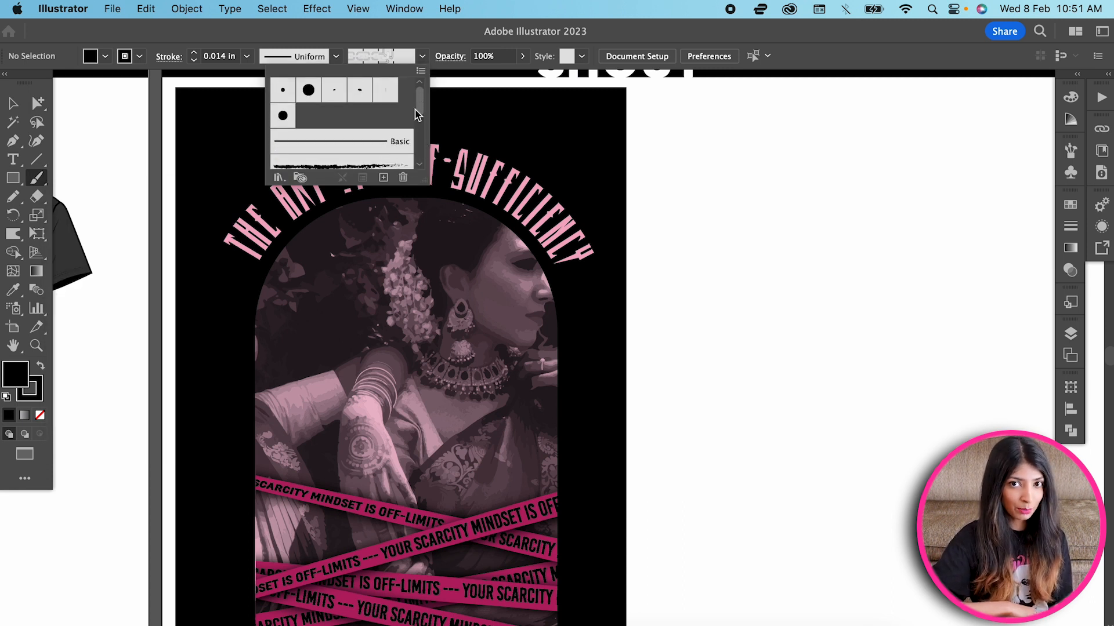
left_click(444, 37)
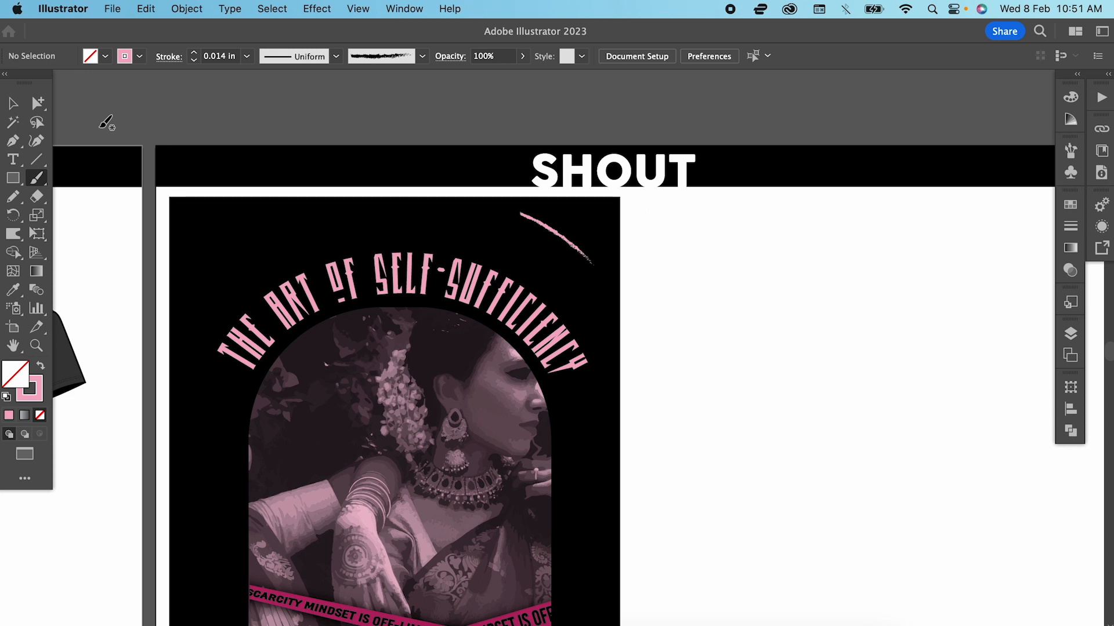
scroll(289, 270, "up", 5)
left_click_drag(289, 269, 327, 269)
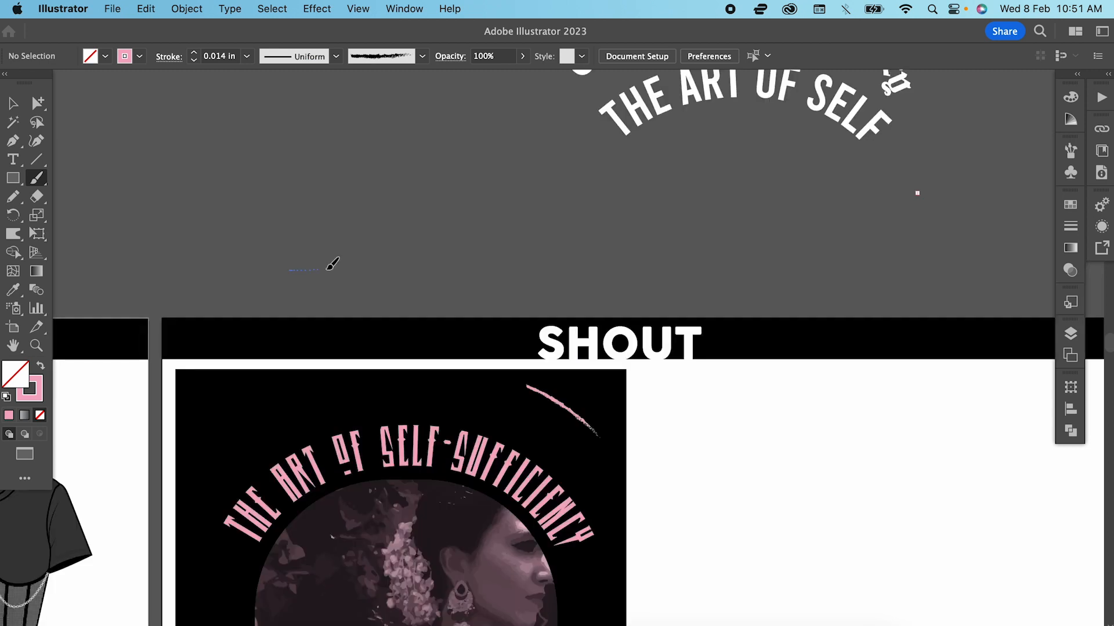
mouse_move(331, 229)
left_mouse_down()
mouse_move(312, 241)
mouse_move(377, 232)
left_mouse_up()
left_click_drag(382, 177, 392, 247)
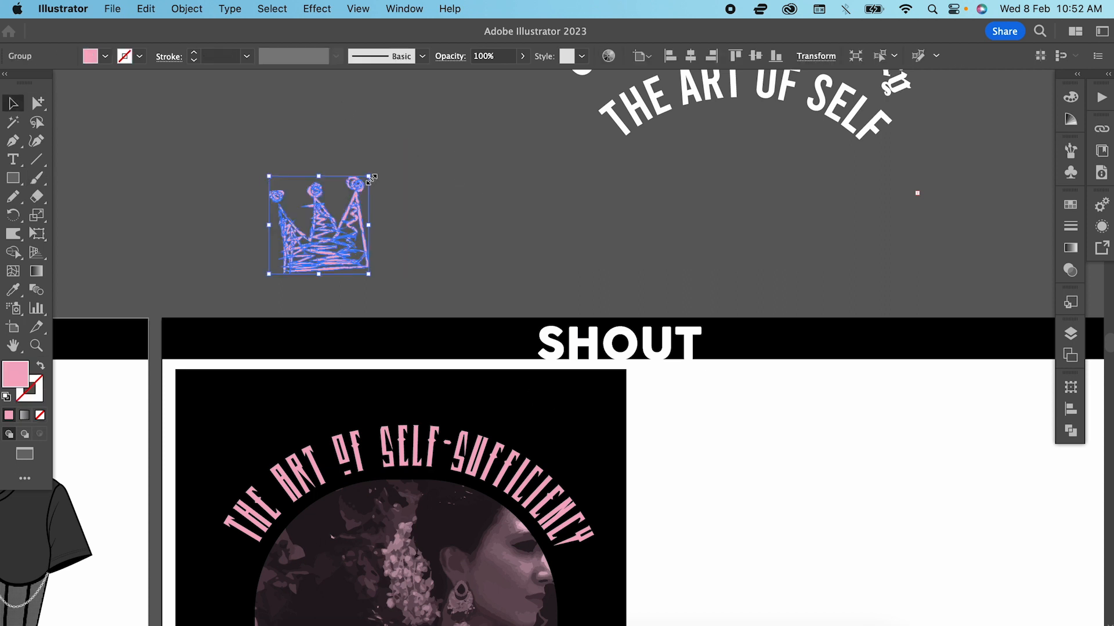
left_click_drag(371, 180, 308, 235)
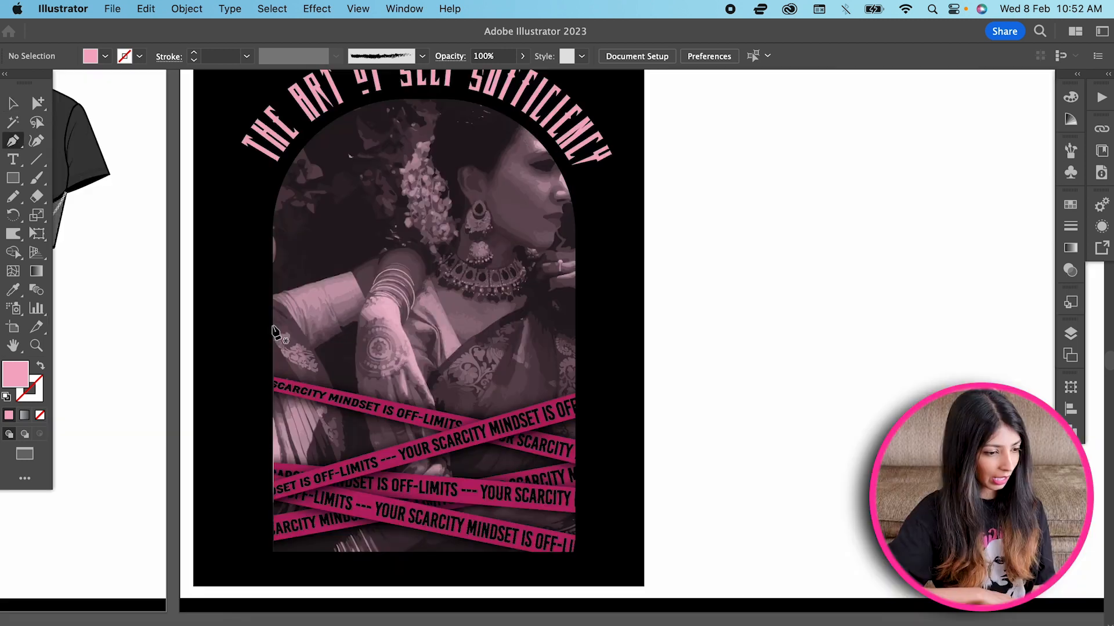
Draw an open path along the lower photo's left, bottom and right edges, with a pink stroke and no fill.
left_click(272, 324)
left_click(273, 552)
left_click(575, 551)
left_click(578, 379)
key("shift+x")
key("v")
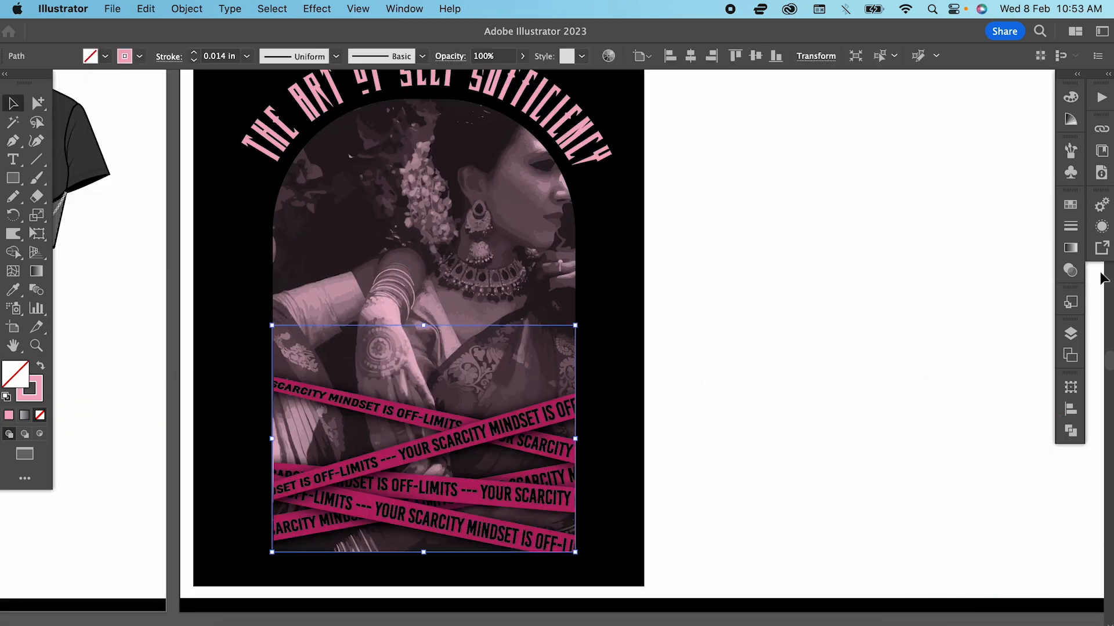
Add round dot arrowheads to both open ends of the pink frame path around the lower photo.
left_click(1070, 225)
left_click(963, 368)
left_click(868, 558)
left_click(967, 418)
left_click(753, 413)
Draw one curved side of a pointed sparkle beside the photo with the Pen tool, using a pink fill and no stroke.
left_click(13, 141)
left_click(617, 267)
left_click_drag(594, 296, 571, 303)
left_click_drag(614, 350, 620, 387)
left_click(616, 267)
left_click(36, 104)
left_click(130, 103)
left_click_drag(614, 349, 617, 349)
key("shift+x")
Reflect a copy of the pink sparkle side across the vertical axis at 90°.
key("v")
left_click(671, 386)
right_click(614, 321)
left_click(833, 549)
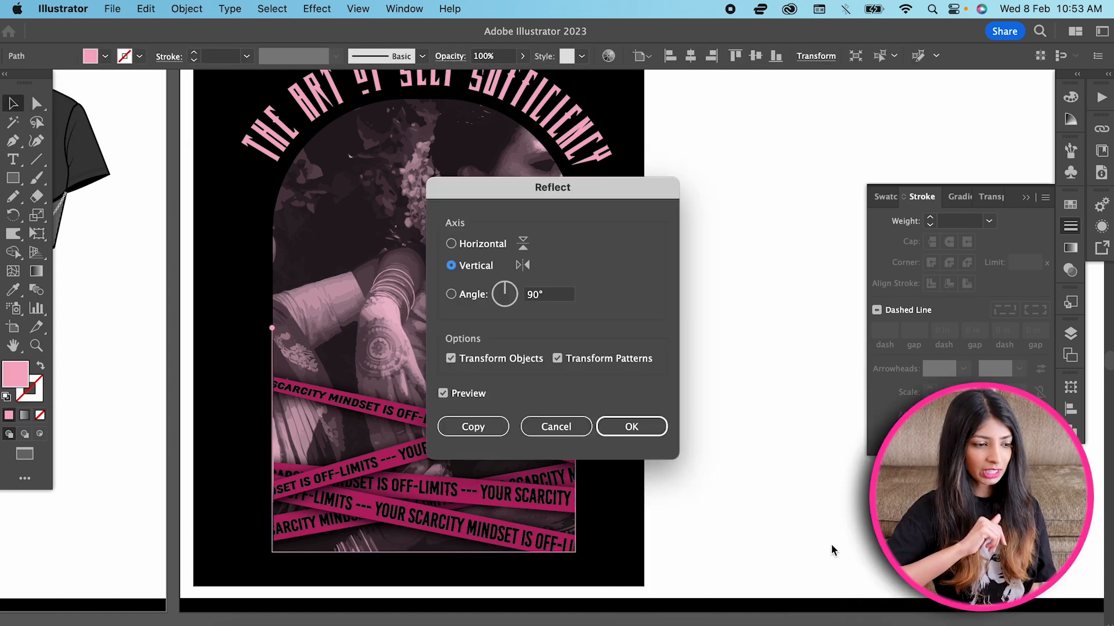
key("Escape")
right_click(601, 301)
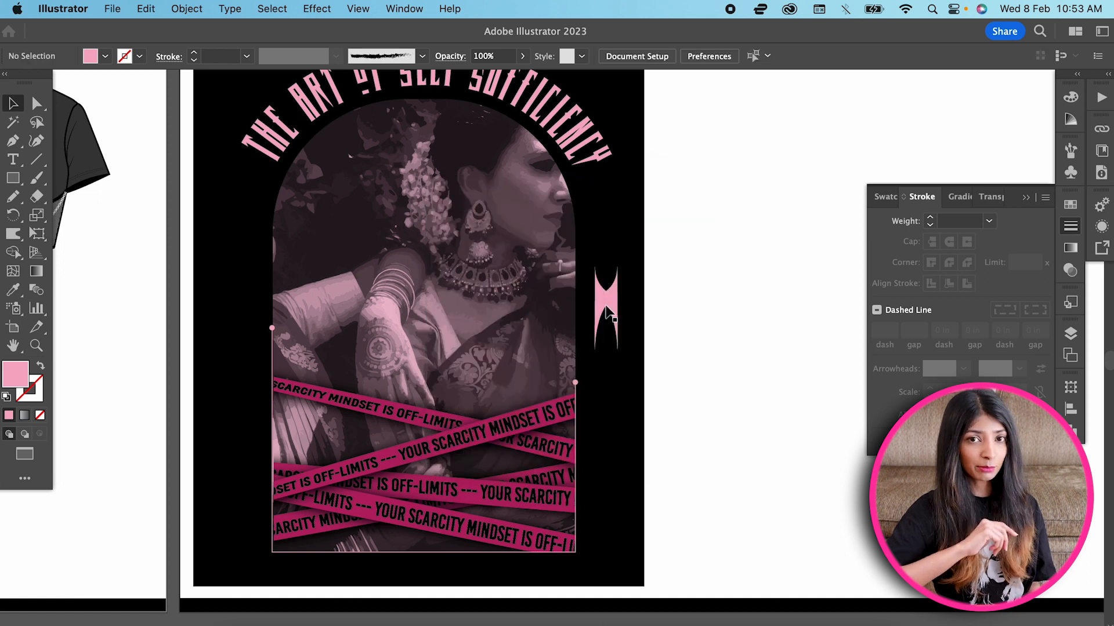
Assemble the mirrored pieces into a four-point pink sparkle and place resized copies along the photo's left and right edges.
left_click_drag(605, 309, 629, 286)
left_click_drag(612, 313, 273, 264)
left_click_drag(618, 235, 549, 355)
left_click_drag(522, 397, 557, 273)
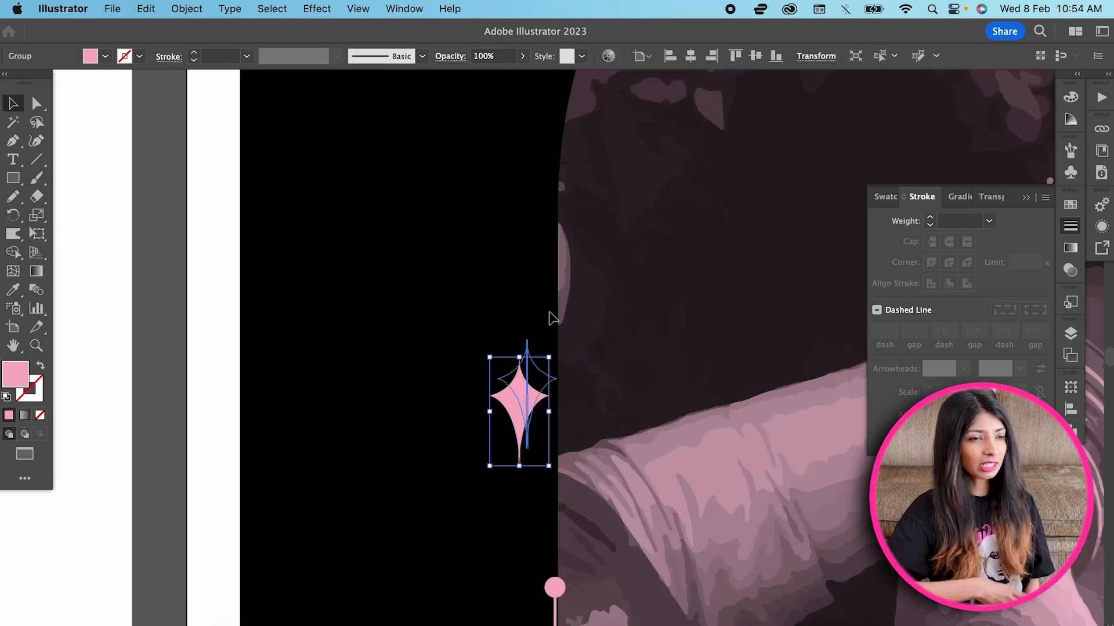
left_click_drag(558, 336, 567, 467)
left_click_drag(586, 326, 608, 365)
left_click_drag(568, 281, 553, 295)
key("super+minus")
key("super+minus")
key("super+minus")
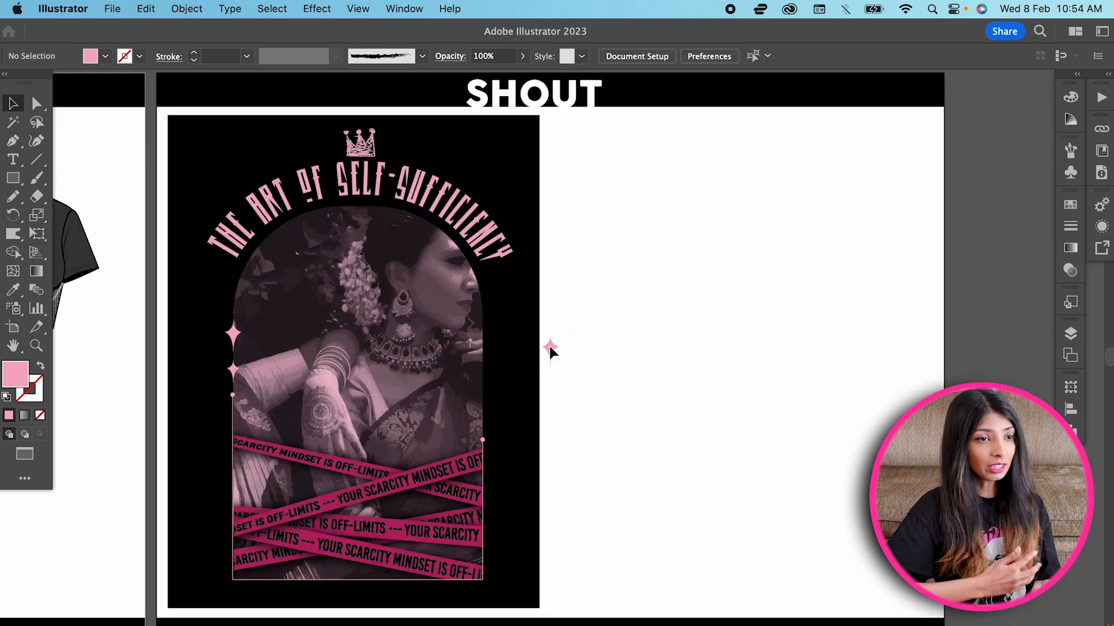
Draw a circle, set "YOUR SCARCITY MINDSET IS OFF-LIMITS" around it as path text, and place it around the photo's right sparkle.
scroll(552, 348, "up", 5)
left_click_drag(326, 130, 464, 268)
left_click(13, 159)
left_click(85, 252)
left_click(455, 165)
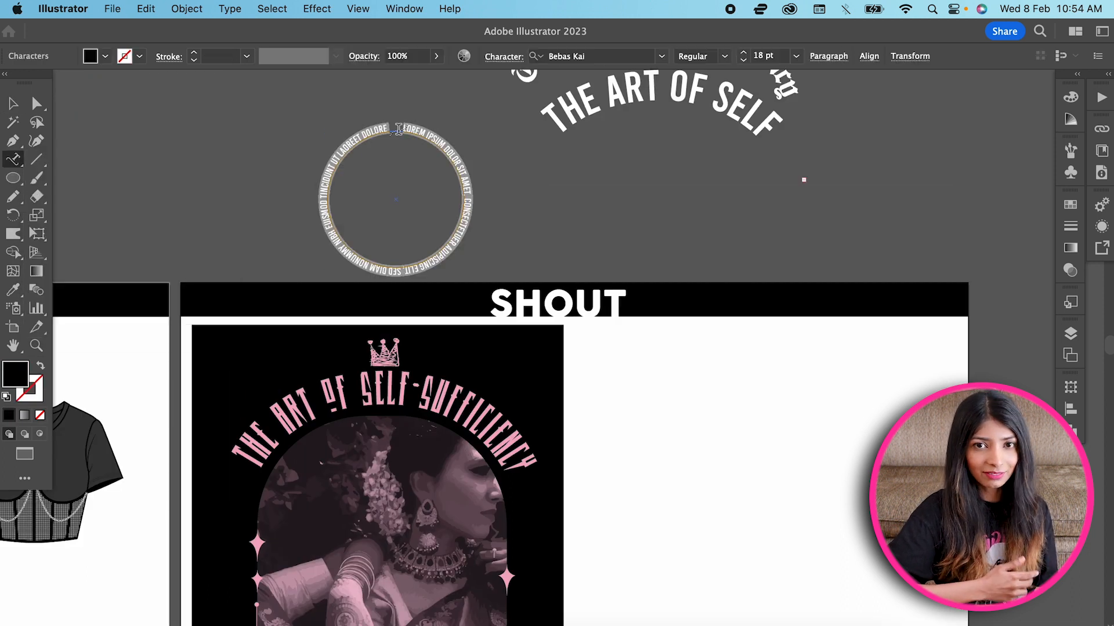
type("YOUR SCARCITY MINDSET IS OFF-LIMITS")
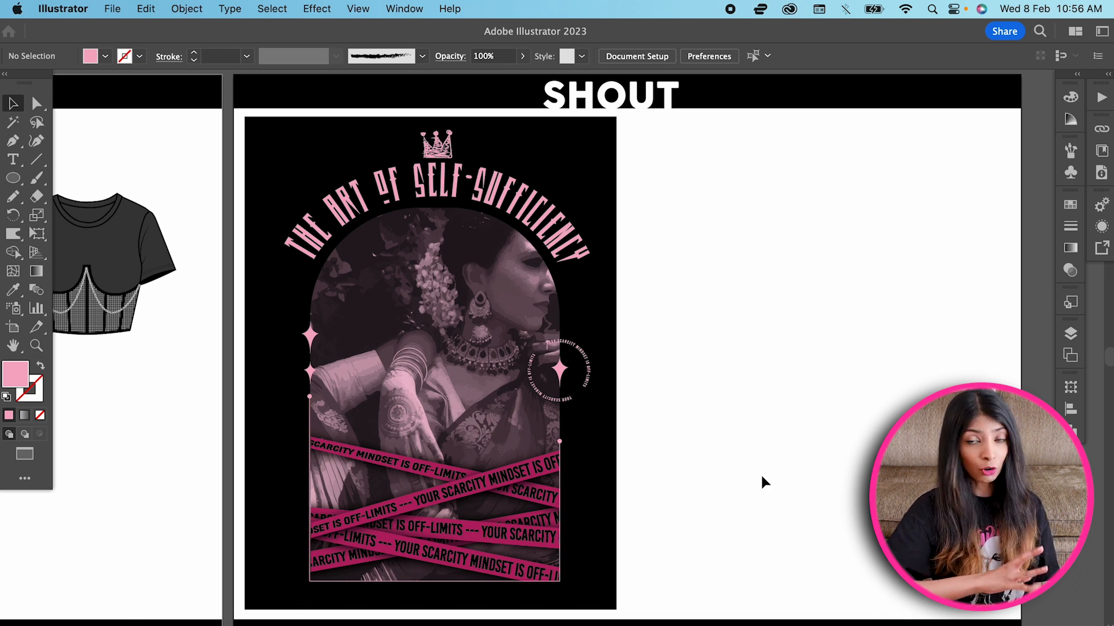
Switch to Chrome, search Unsplash for "texture" and browse the results for a grainy overlay image.
left_click(325, 551)
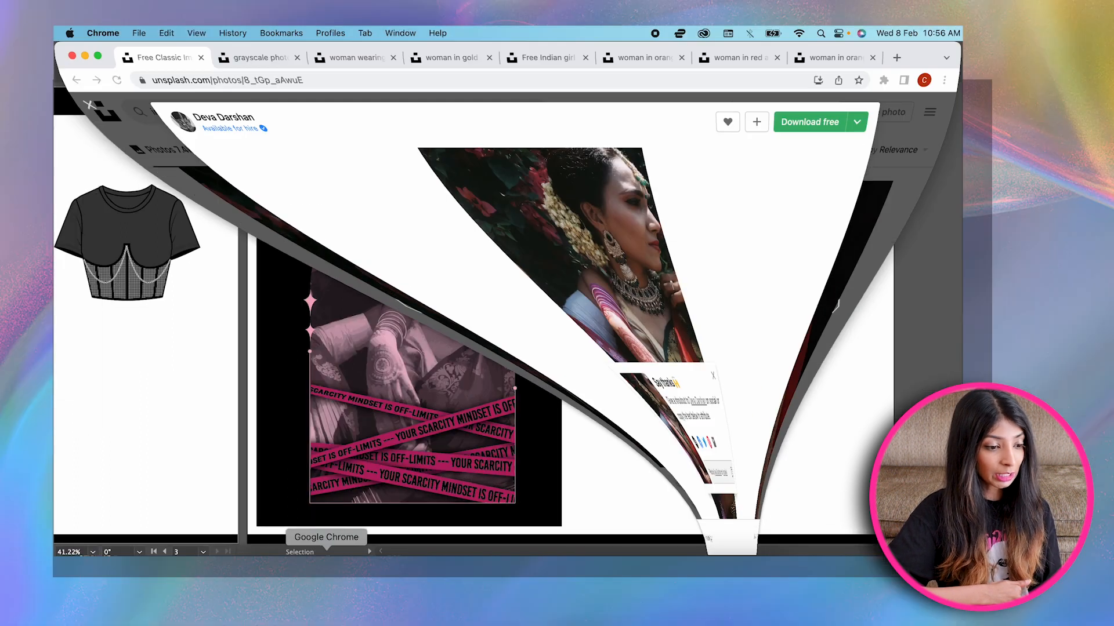
key("Escape")
left_click(261, 111)
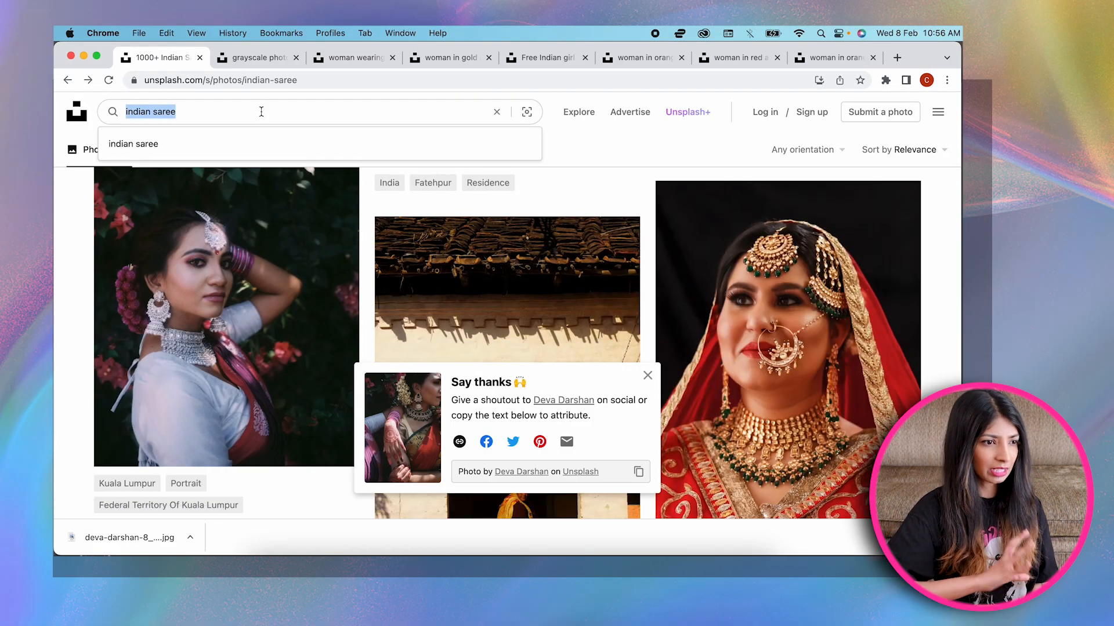
type("texture")
key("Return")
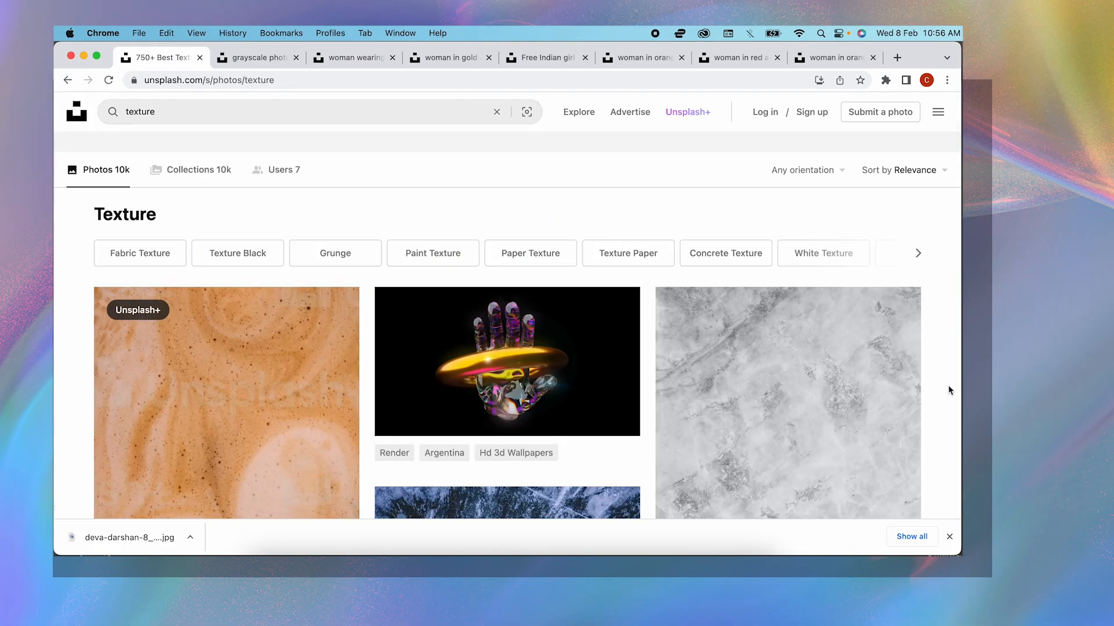
scroll(543, 352, "down", 5)
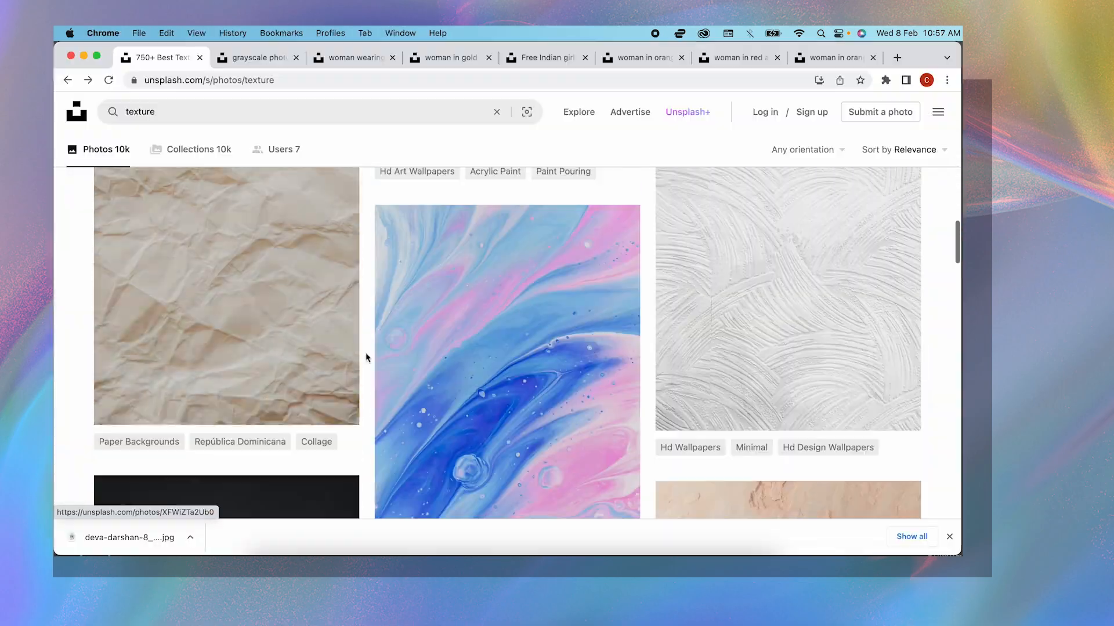
scroll(366, 358, "down", 5)
scroll(365, 353, "down", 15)
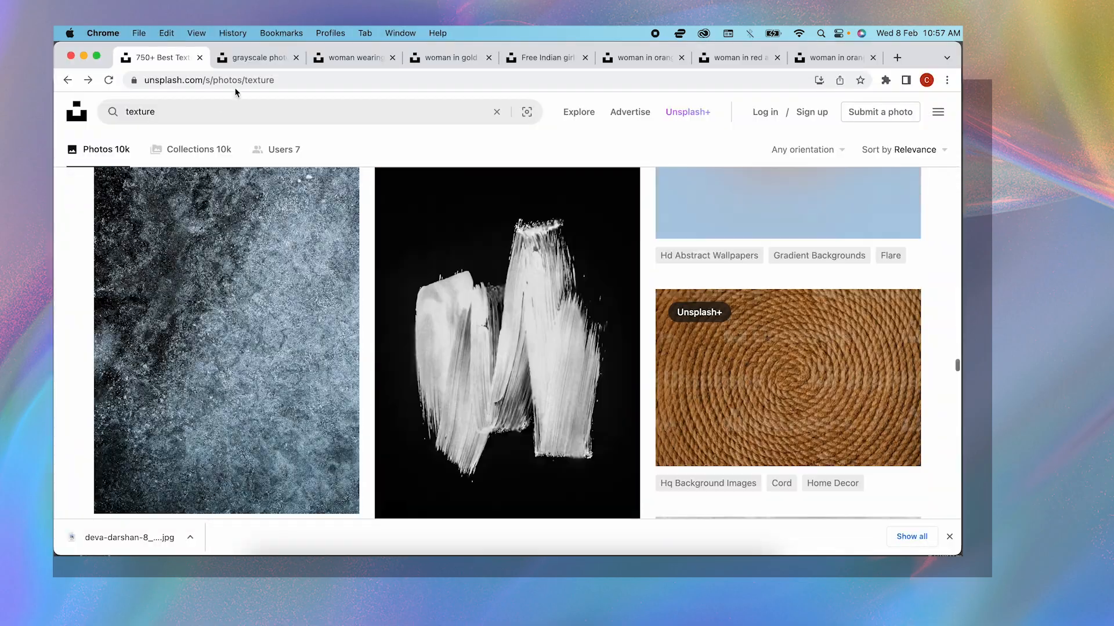
Search Unsplash for "dots", and try Image Trace on the blue grain texture pasted in Illustrator.
left_click(234, 112)
type("dots")
key("Return")
scroll(361, 327, "down", 5)
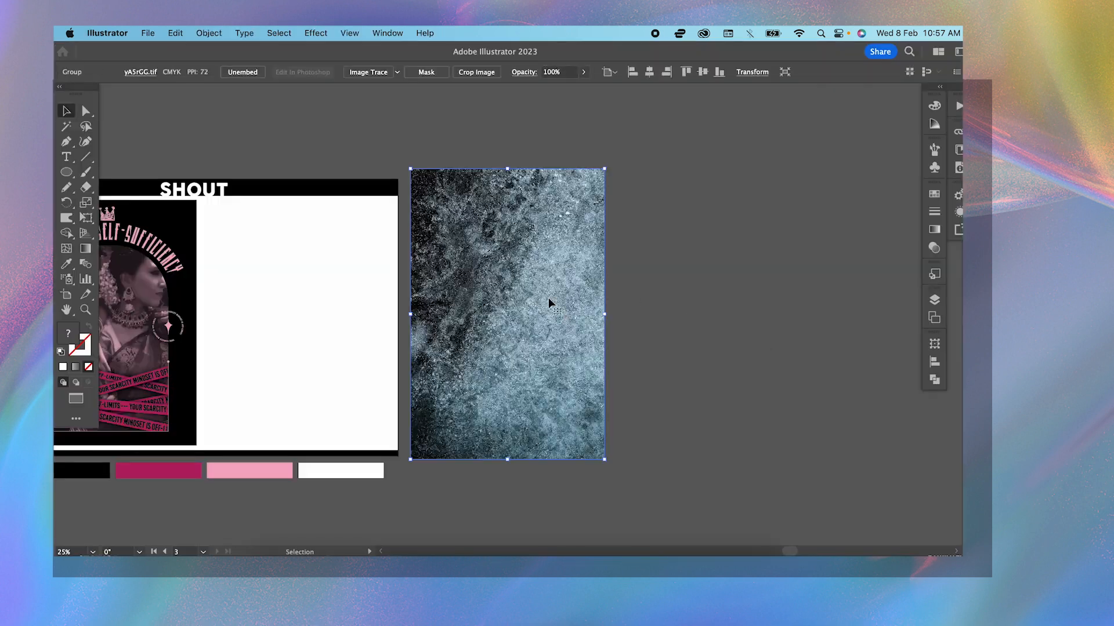
left_click(368, 72)
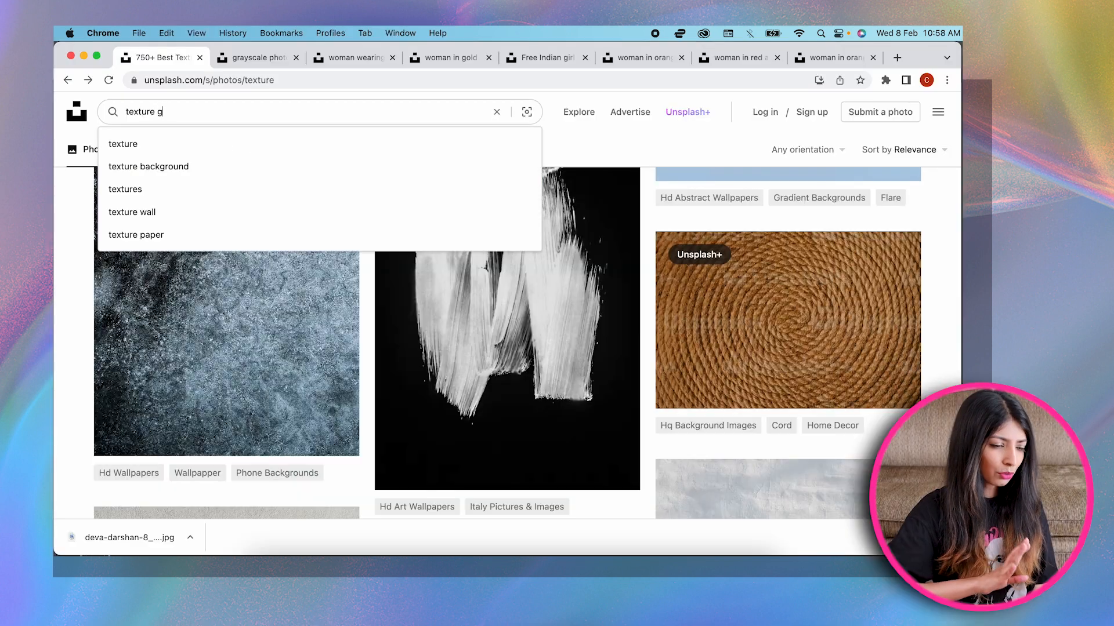
Search Unsplash for "texture grain", copy the dark cracked texture photo and paste it beside the artboard in Illustrator.
key("Return")
scroll(945, 335, "down", 10)
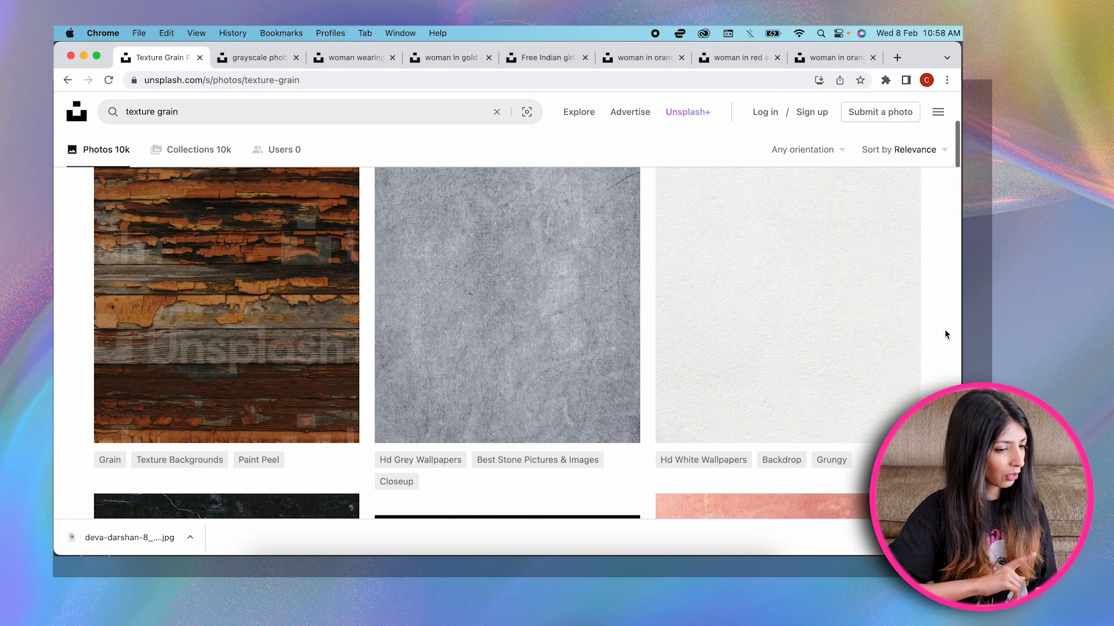
left_click(227, 342)
right_click(577, 320)
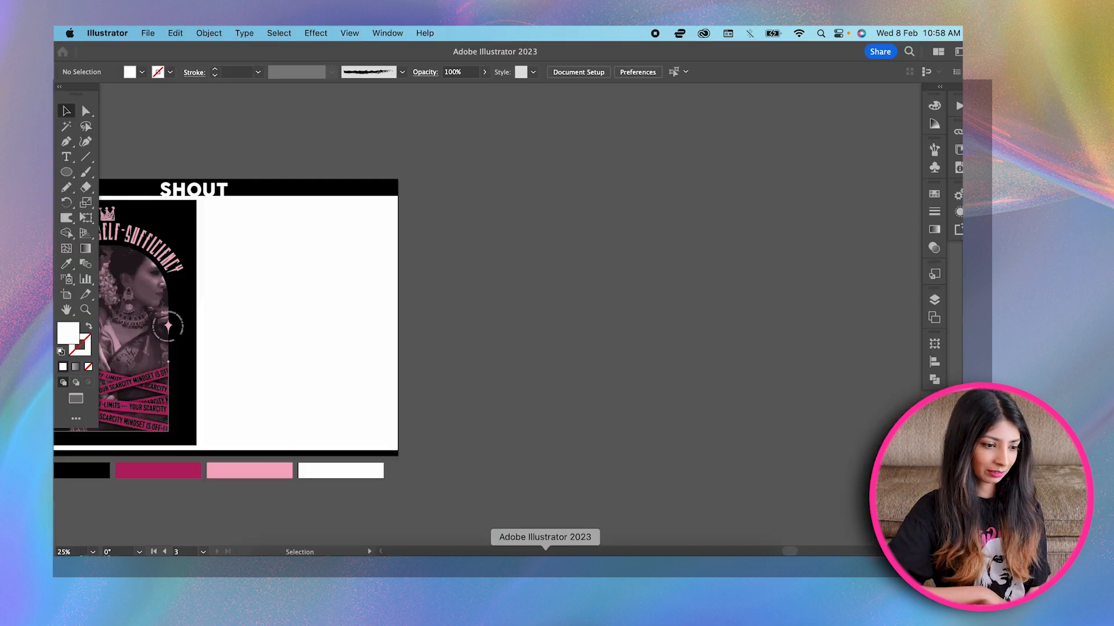
key("super+v")
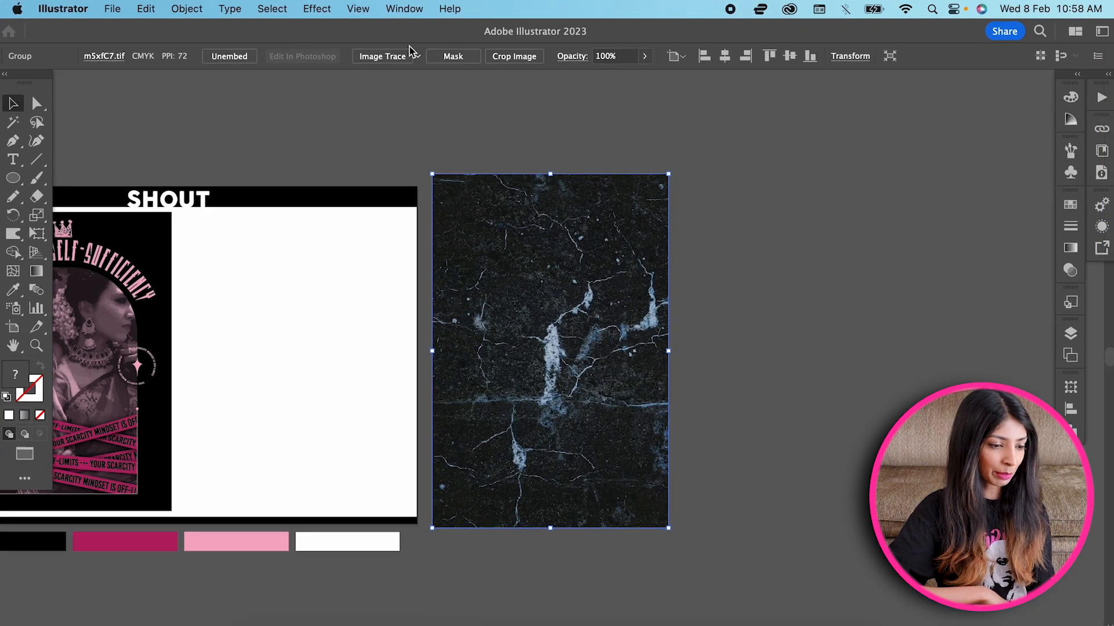
Trace the cracked texture with the 3 Colors preset, expand it and isolate the resulting group.
left_click(418, 56)
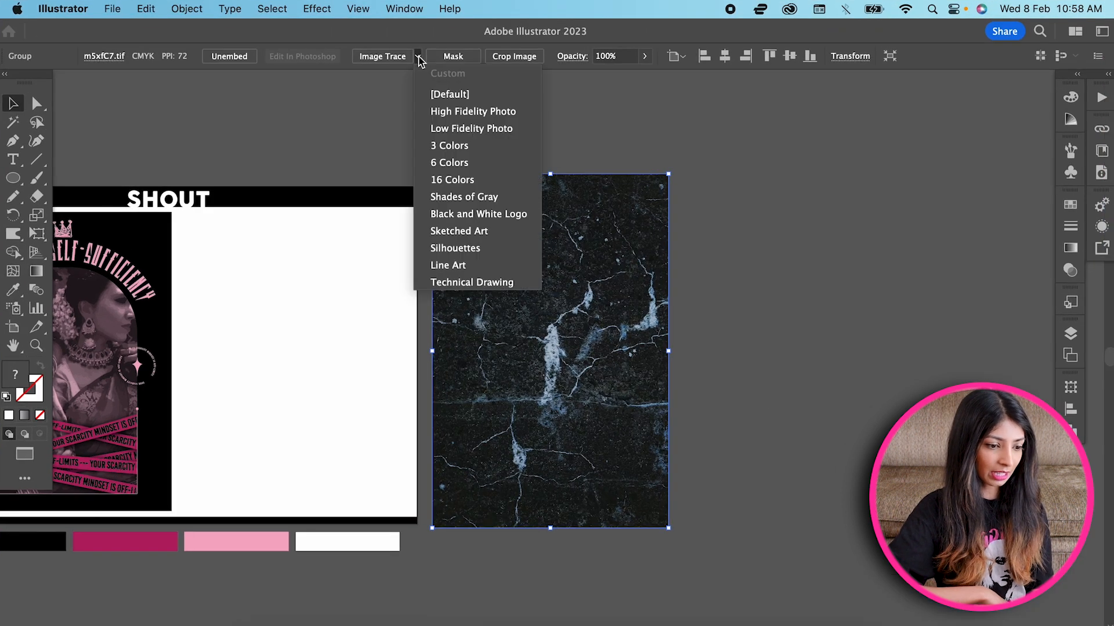
left_click(449, 145)
left_click(423, 57)
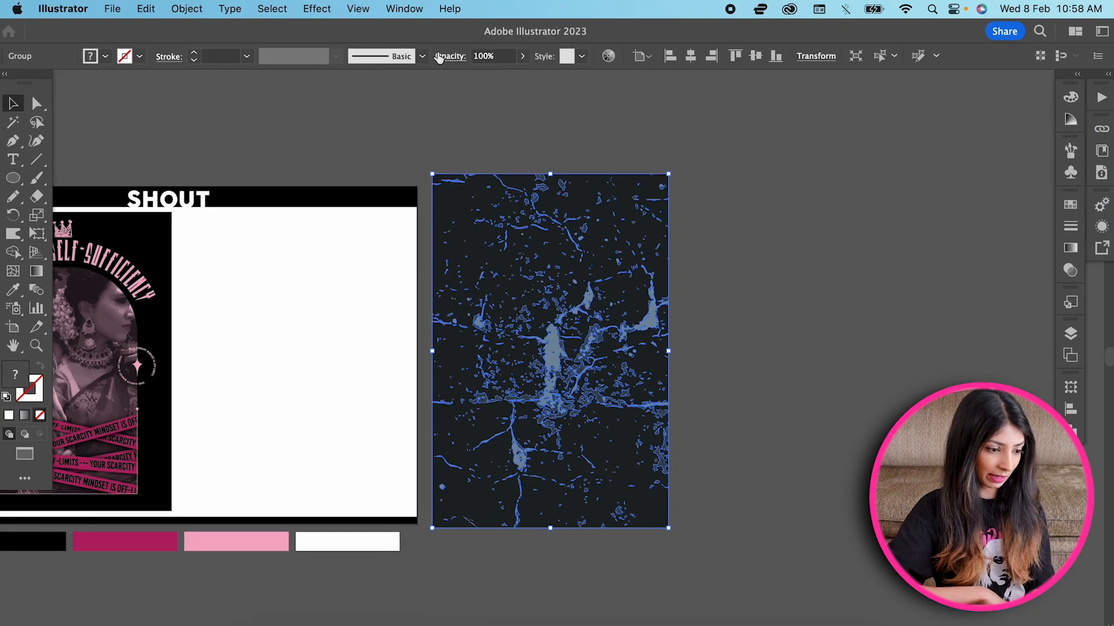
right_click(547, 243)
left_click(580, 437)
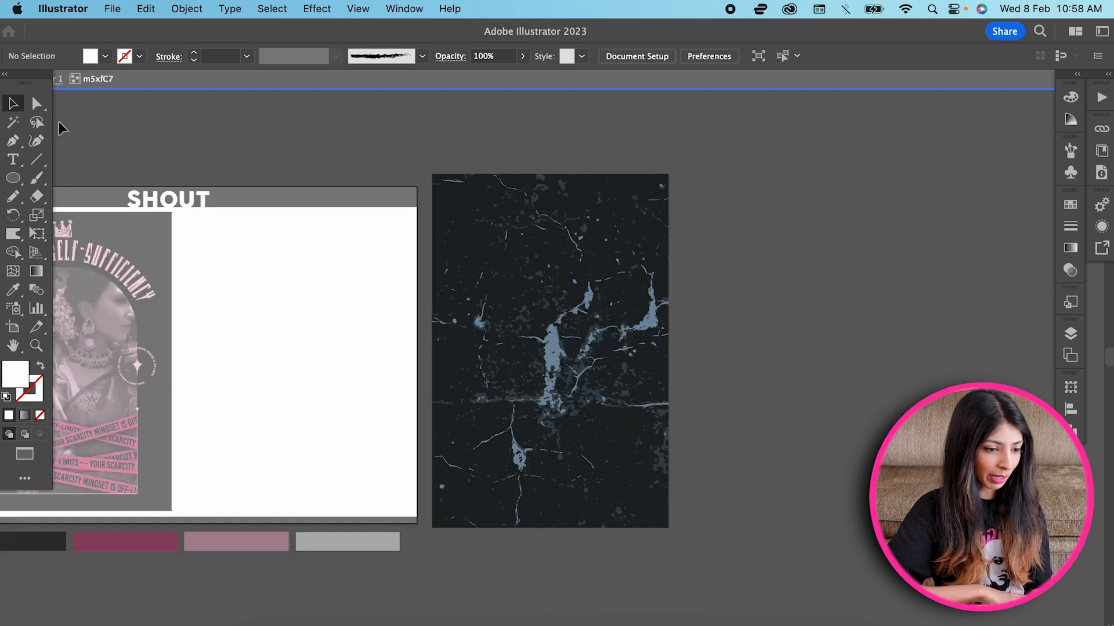
Delete all shapes sharing the dark background's fill and stroke, exit isolation, and fill the remaining crack texture black.
left_click(626, 194)
left_click(272, 9)
mouse_move(290, 167)
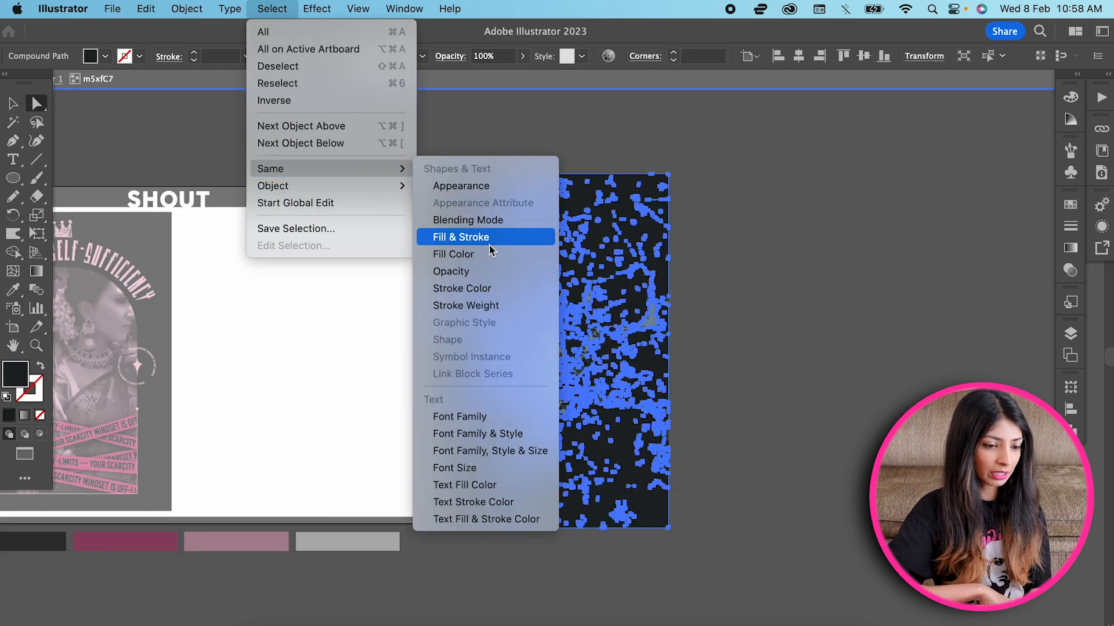
left_click(449, 239)
key("Delete")
double_click(350, 168)
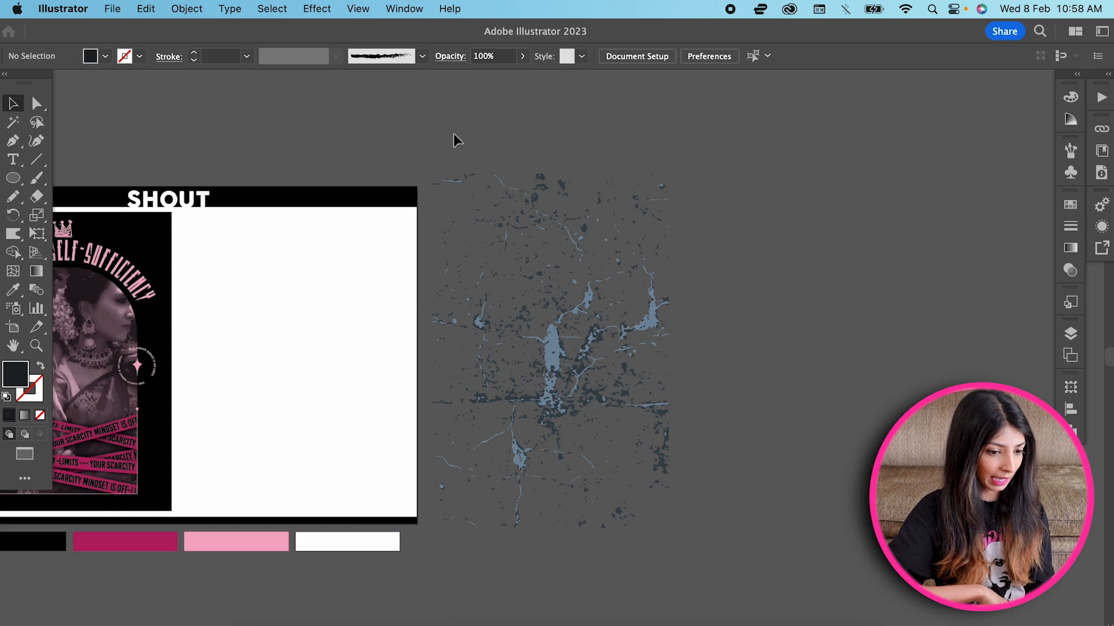
left_click(324, 136)
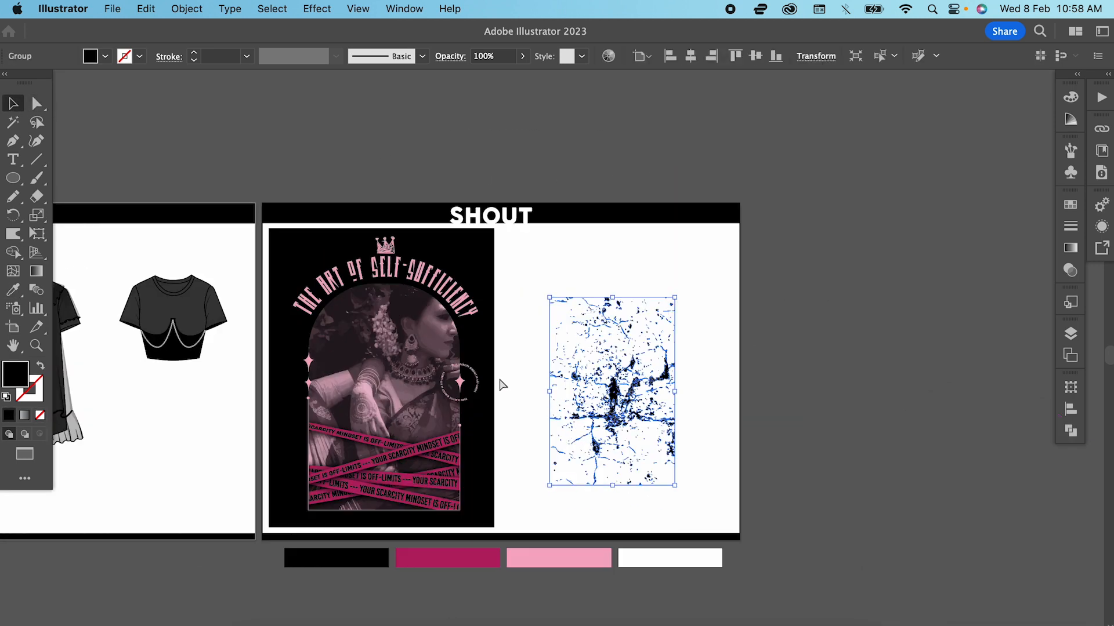
Select and delete the heaviest black blotches at the centre of the crack texture.
key("super+=")
scroll(500, 382, "left", 3)
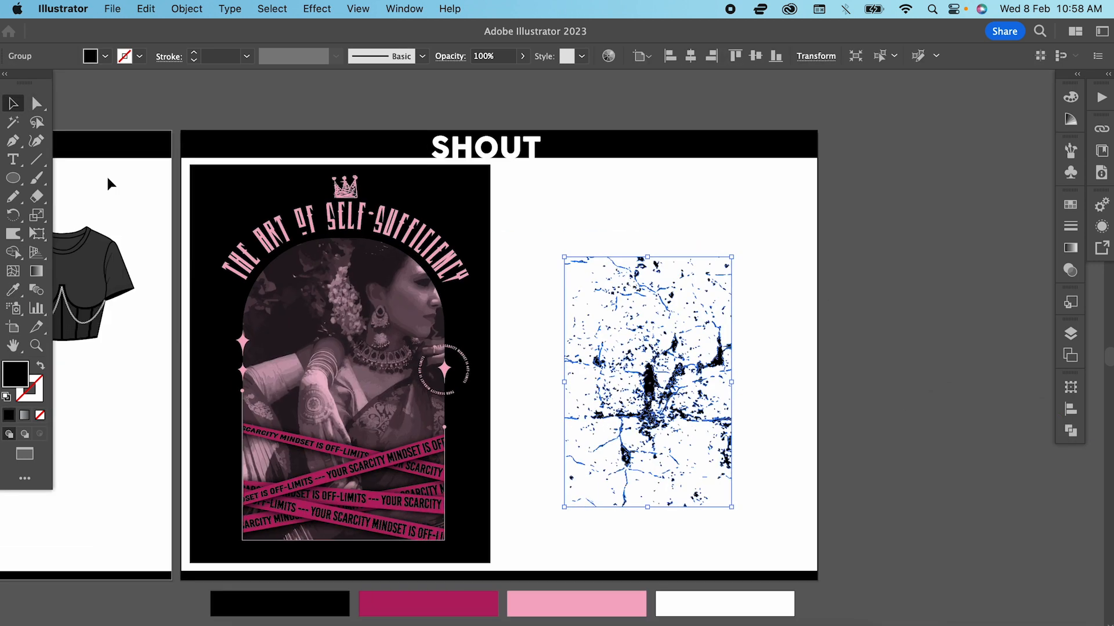
left_click(36, 104)
left_click(653, 384)
left_click(654, 384)
left_click(36, 122)
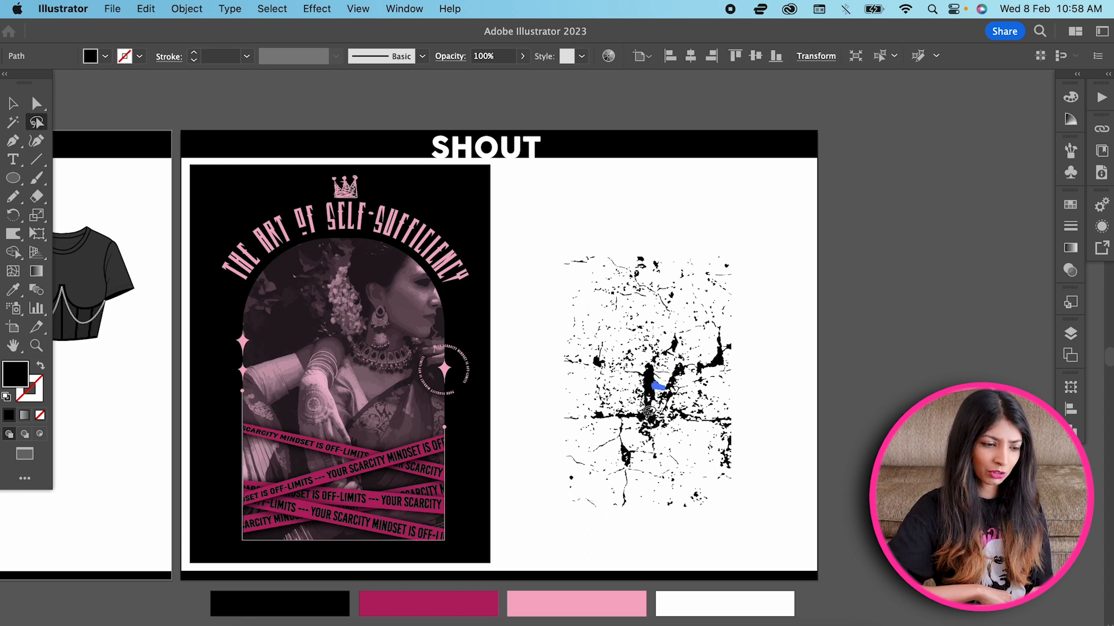
key("Delete")
mouse_move(661, 380)
left_mouse_down()
mouse_move(647, 405)
mouse_move(344, 395)
left_mouse_up()
Rotate the crack texture a quarter turn and move it beyond the artboard's right edge.
left_click(13, 103)
left_click(643, 417)
mouse_move(431, 487)
left_mouse_down()
mouse_move(470, 555)
mouse_move(490, 561)
mouse_move(503, 374)
left_mouse_up()
scroll(471, 567, "left", 2)
scroll(500, 348, "right", 3)
left_click_drag(232, 272, 778, 325)
Lasso and delete more dense patches of the rotated crack texture, undoing the last change.
key("q")
left_click_drag(766, 286, 748, 249)
key("Delete")
left_click_drag(829, 342, 865, 342)
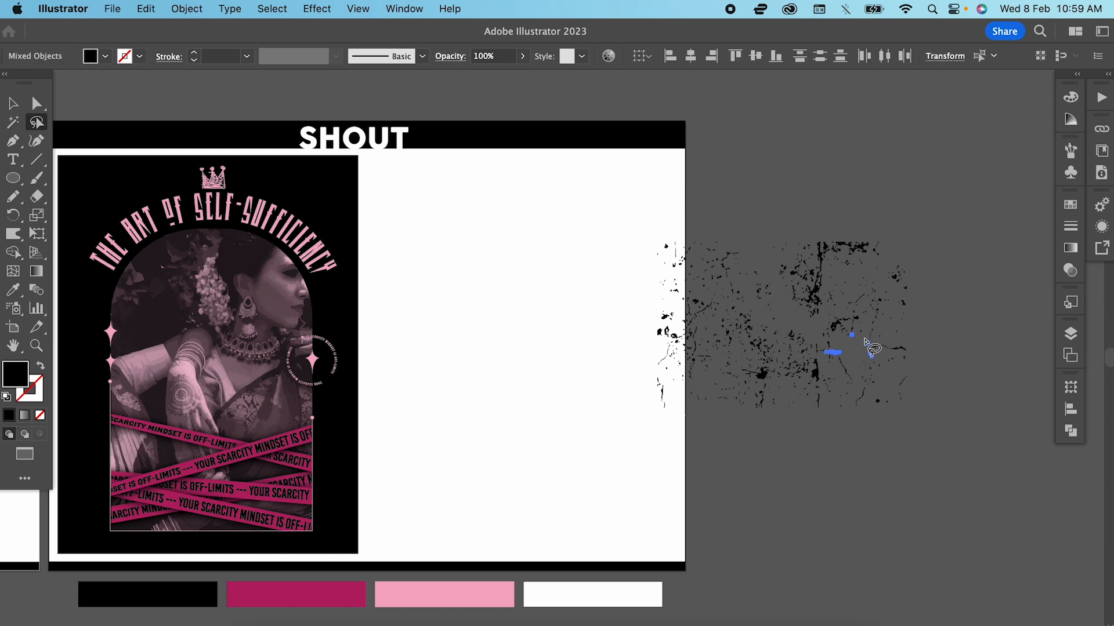
key("super+z")
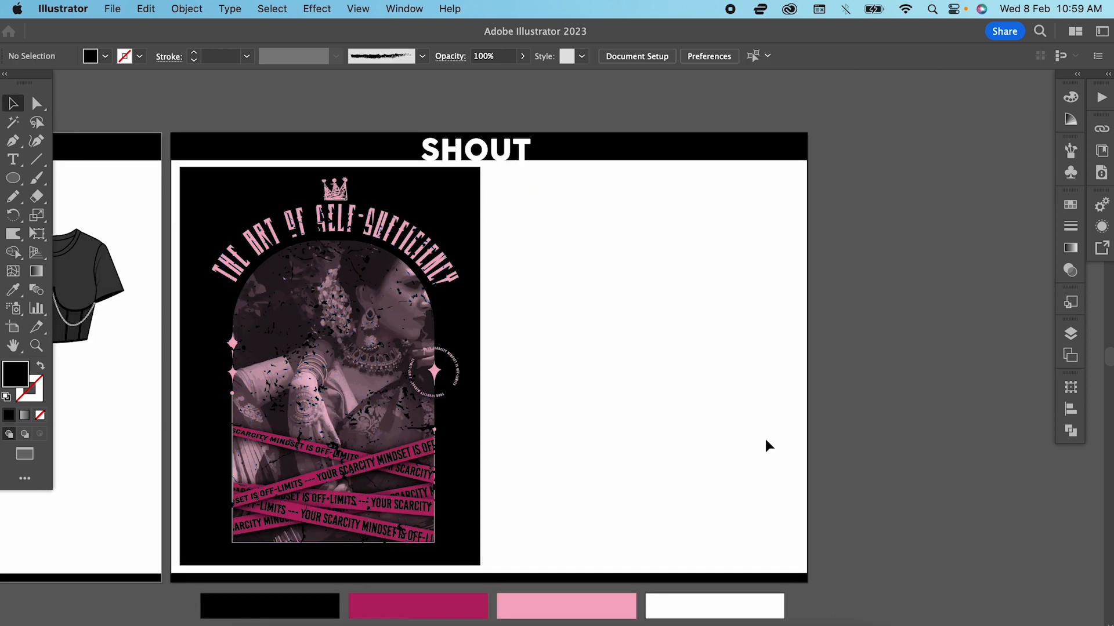
Adjust the black crack texture over the photo and arched title, isolating it to thin out its specks.
scroll(764, 440, "left", 2)
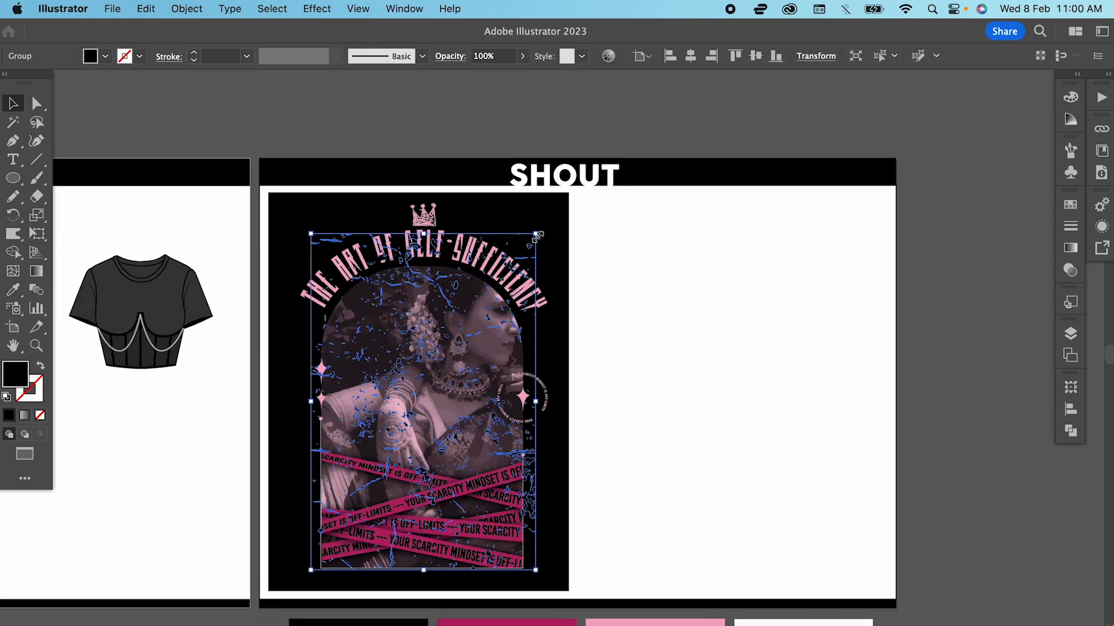
left_click(406, 441)
left_click_drag(387, 341, 472, 497)
left_click(710, 324)
left_click(519, 307)
mouse_move(443, 435)
left_mouse_down()
mouse_move(443, 286)
mouse_move(566, 399)
left_mouse_up()
double_click(519, 311)
key("q")
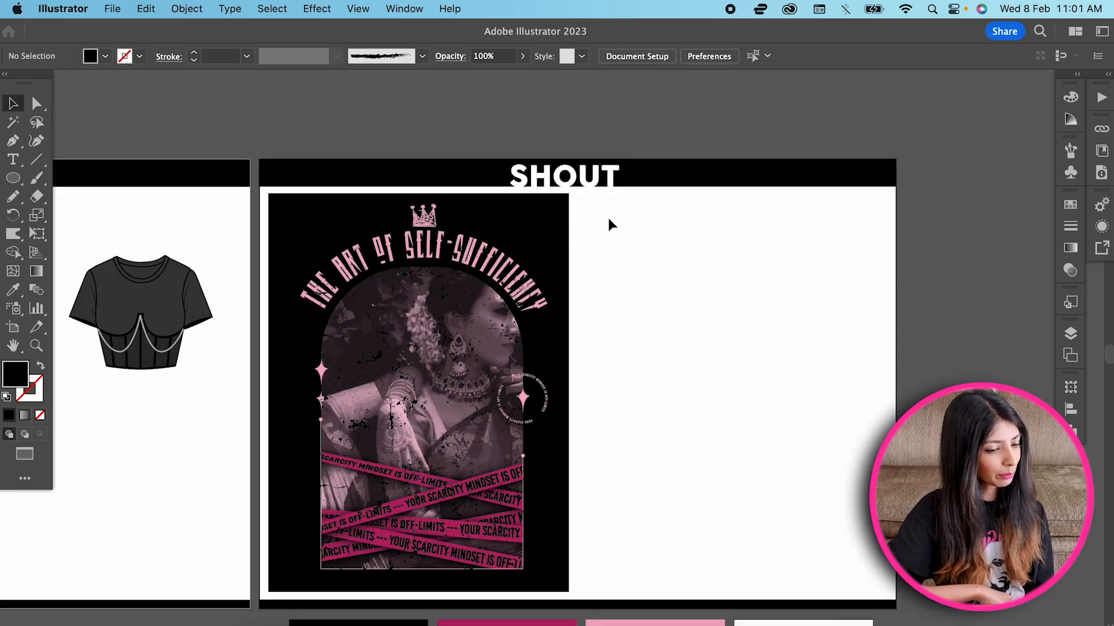
Select the entire graphic together with its black background and expand it.
left_click(580, 177)
left_click_drag(575, 592, 270, 194)
left_click(186, 9)
left_click(197, 215)
left_click(547, 418)
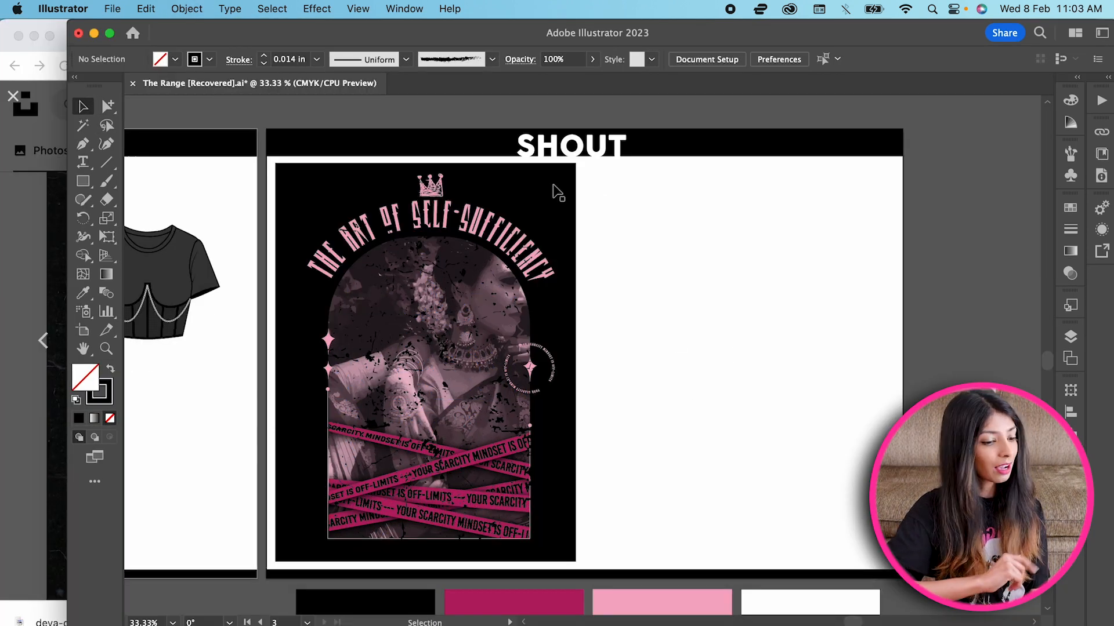
left_click_drag(683, 543, 660, 464)
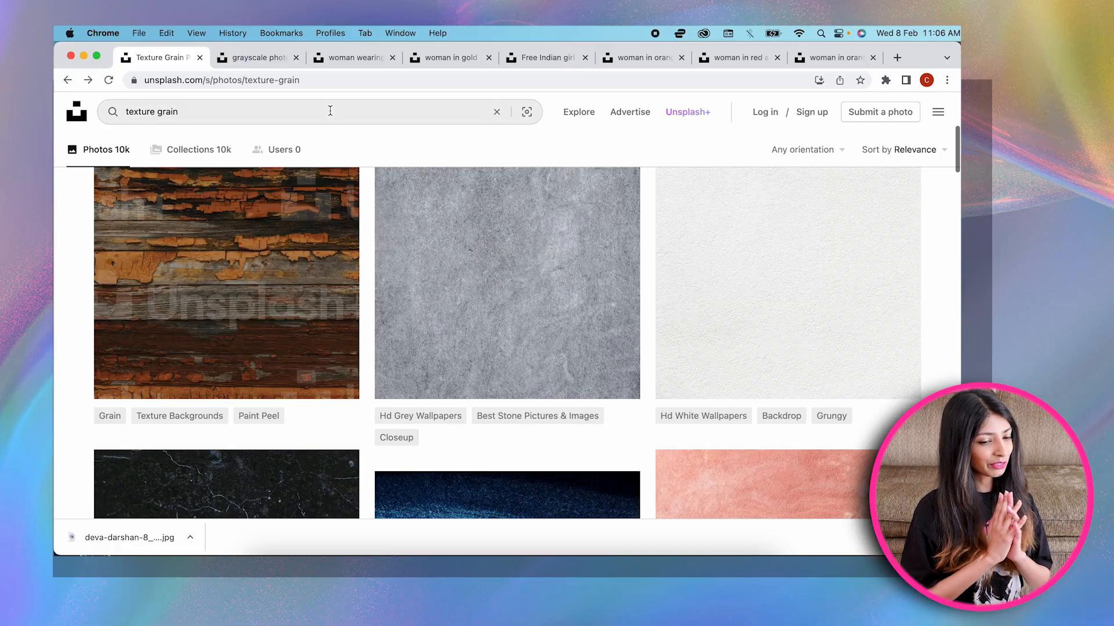
Switch to Chrome and search Unsplash for "indian woman", refining the search with "tradition".
triple_click(330, 111)
type("indian woma")
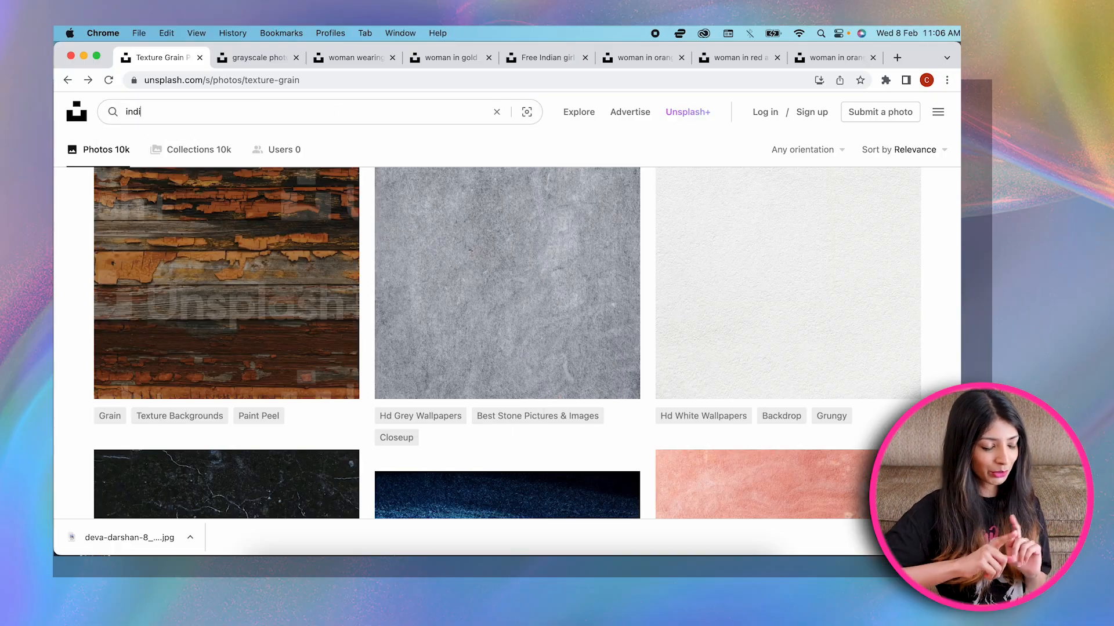
key("Return")
type("n tradition")
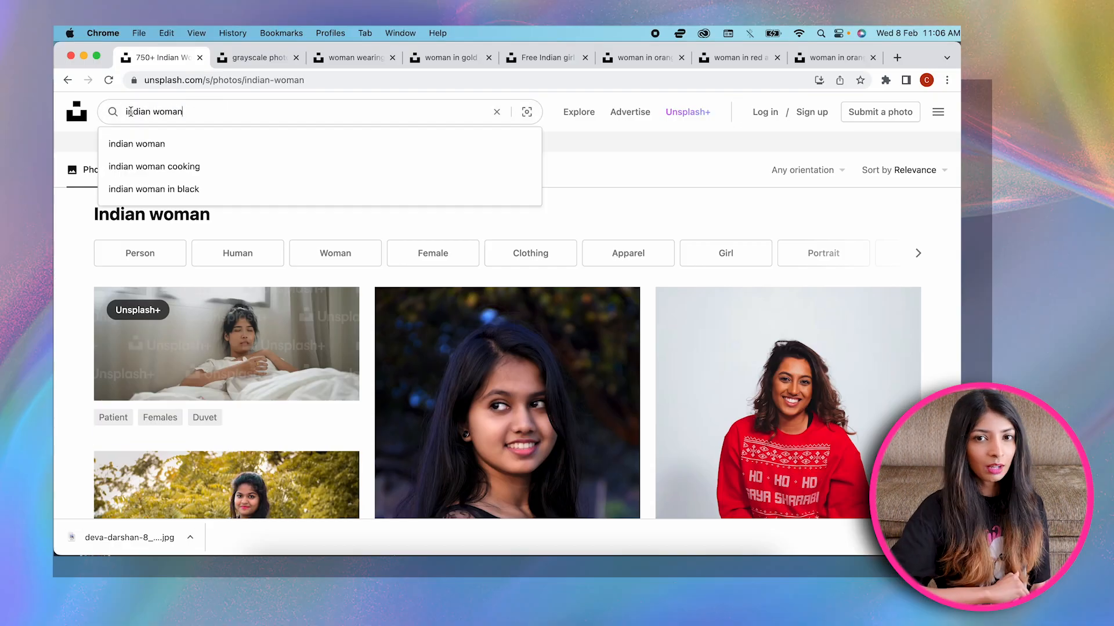
key("Return")
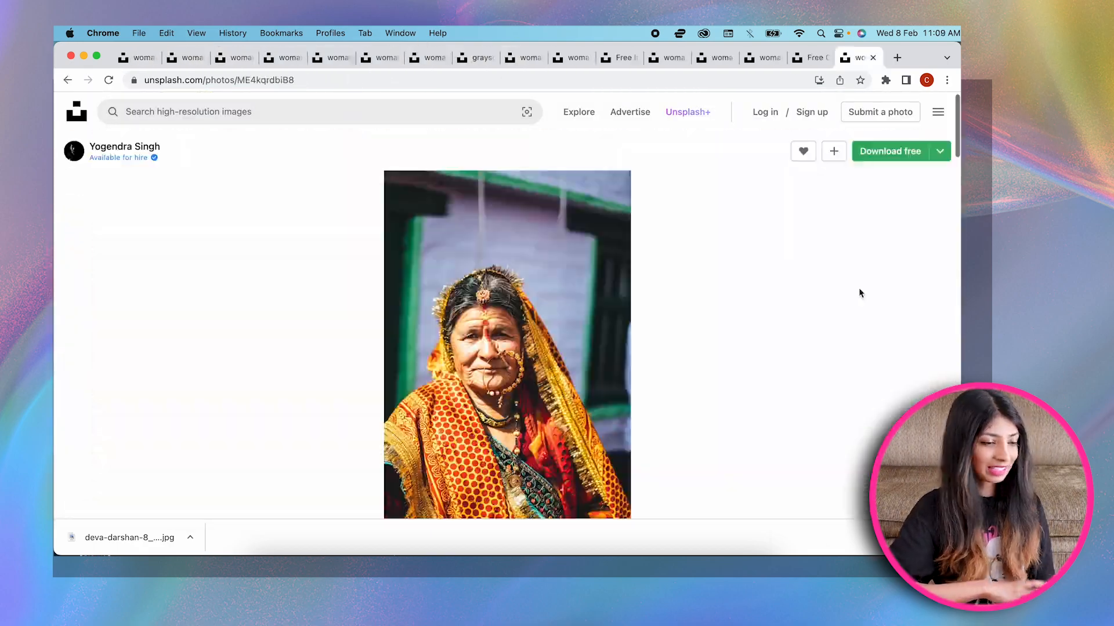
Download the portrait of the elderly woman in a red and orange headscarf, place it in The range.ai and embed it.
left_click(899, 152)
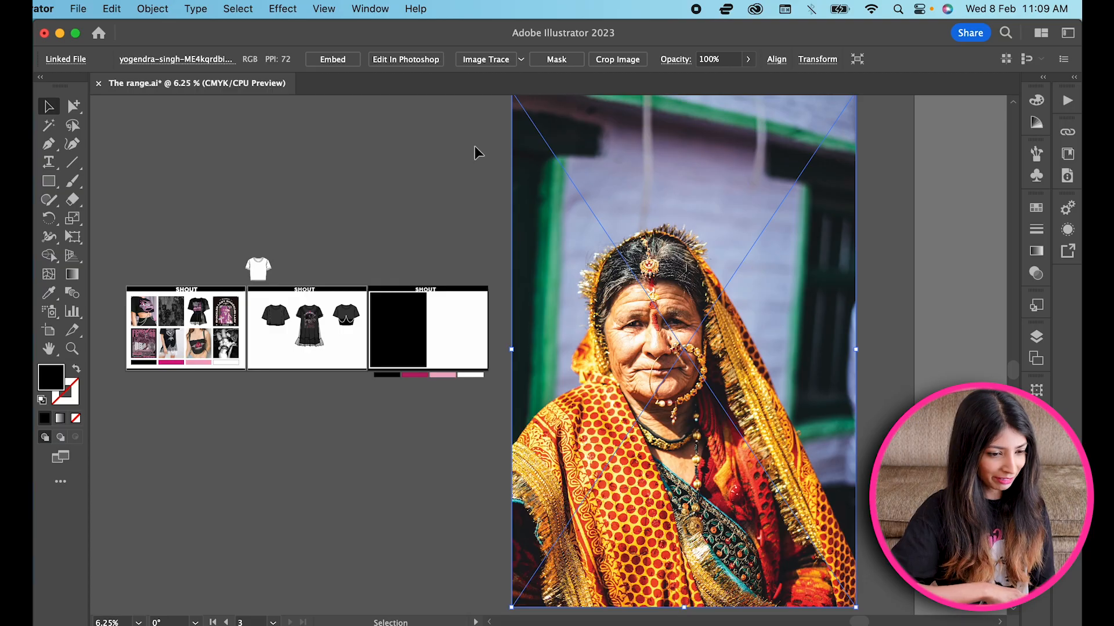
left_click(334, 59)
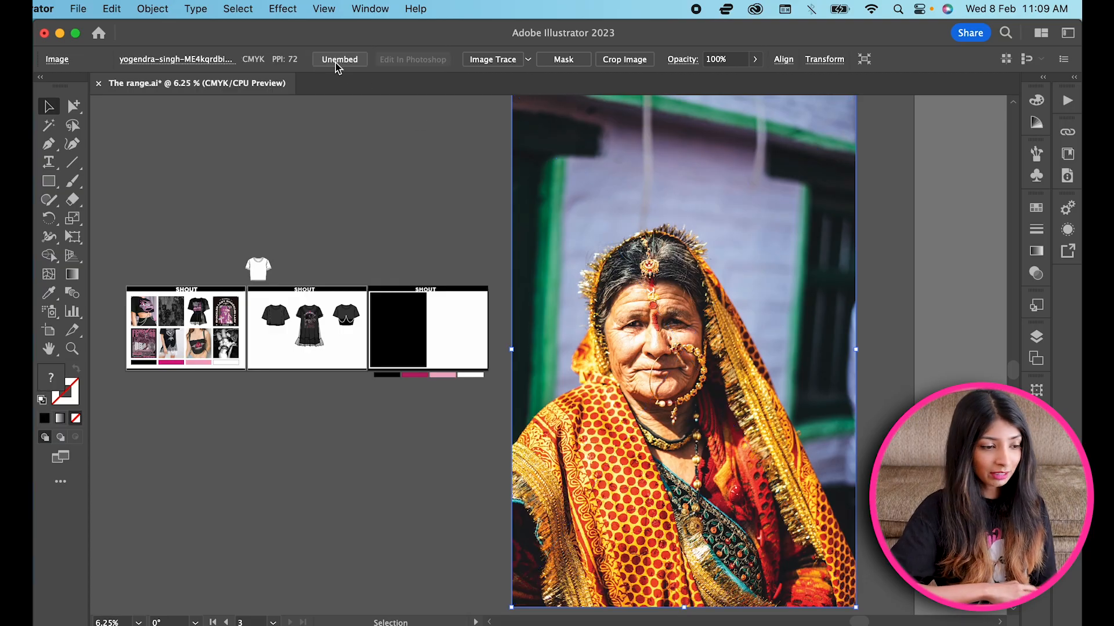
Image-trace the embedded portrait and adjust the tracing to render it in shades of grey.
left_click(512, 62)
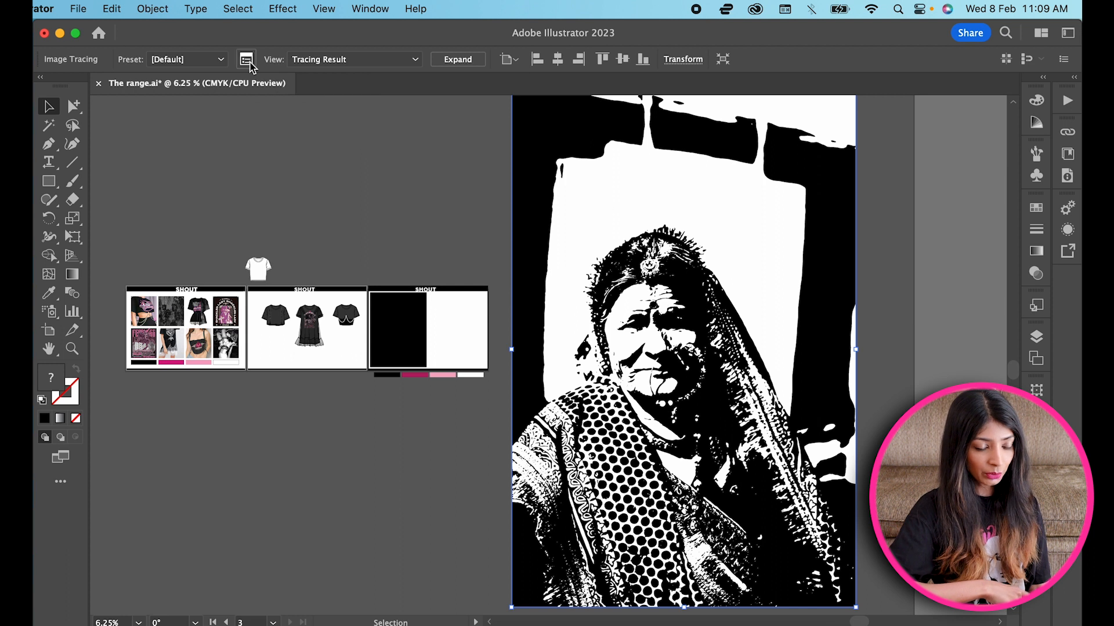
left_click(246, 59)
left_click_drag(432, 229, 341, 263)
left_click(394, 396)
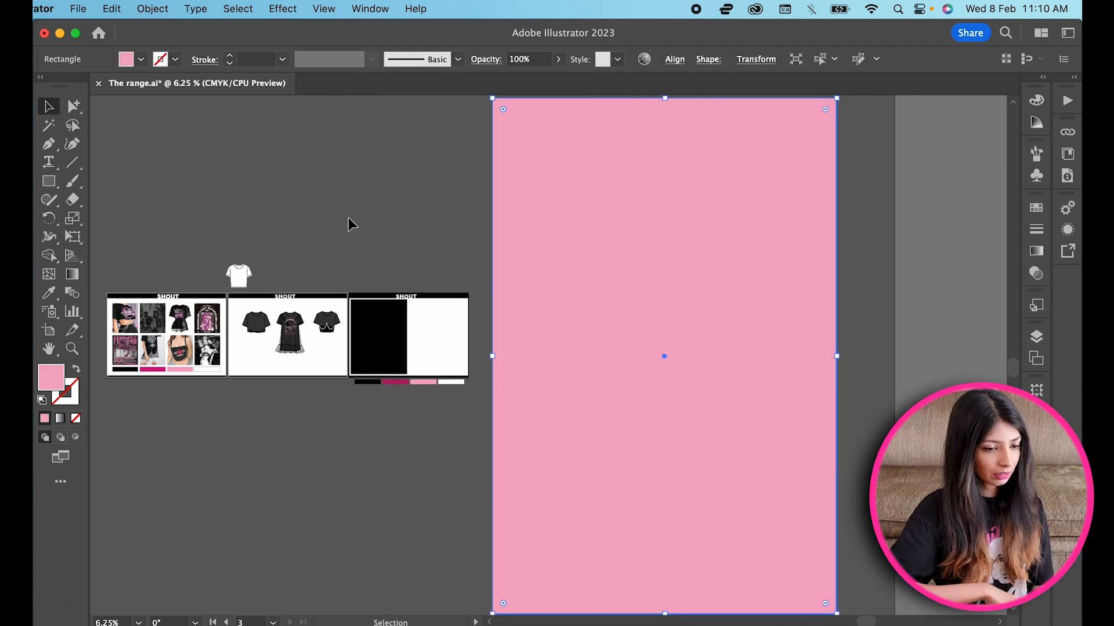
Set the pink rectangle covering the portrait to Darken blending at 54% opacity.
left_click(1038, 234)
left_click(876, 223)
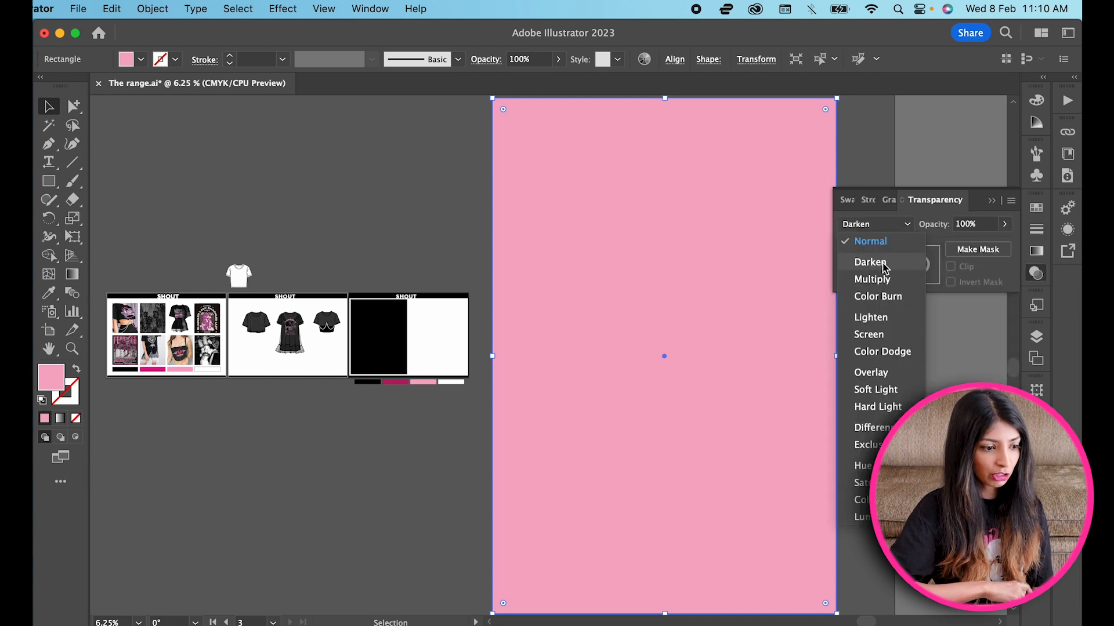
left_click(864, 259)
left_click_drag(981, 246, 978, 247)
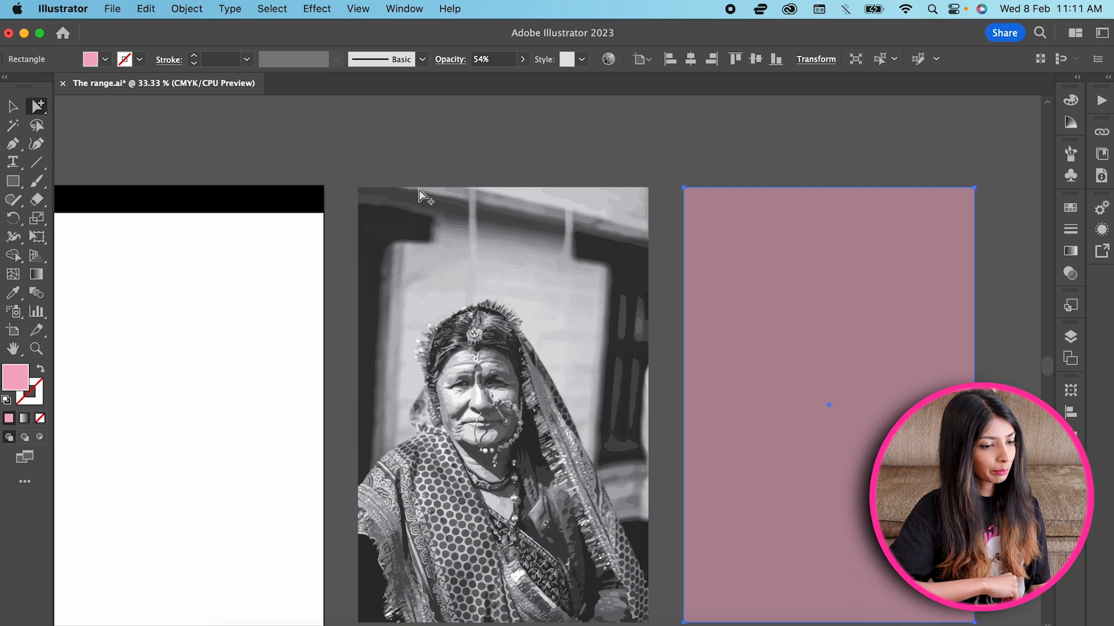
Lasso the background around the woman in the grey tracing and delete it.
left_click(37, 125)
mouse_move(356, 482)
left_mouse_down()
mouse_move(408, 408)
mouse_move(419, 327)
mouse_move(521, 310)
mouse_move(609, 490)
left_mouse_up()
left_click_drag(354, 489, 355, 482)
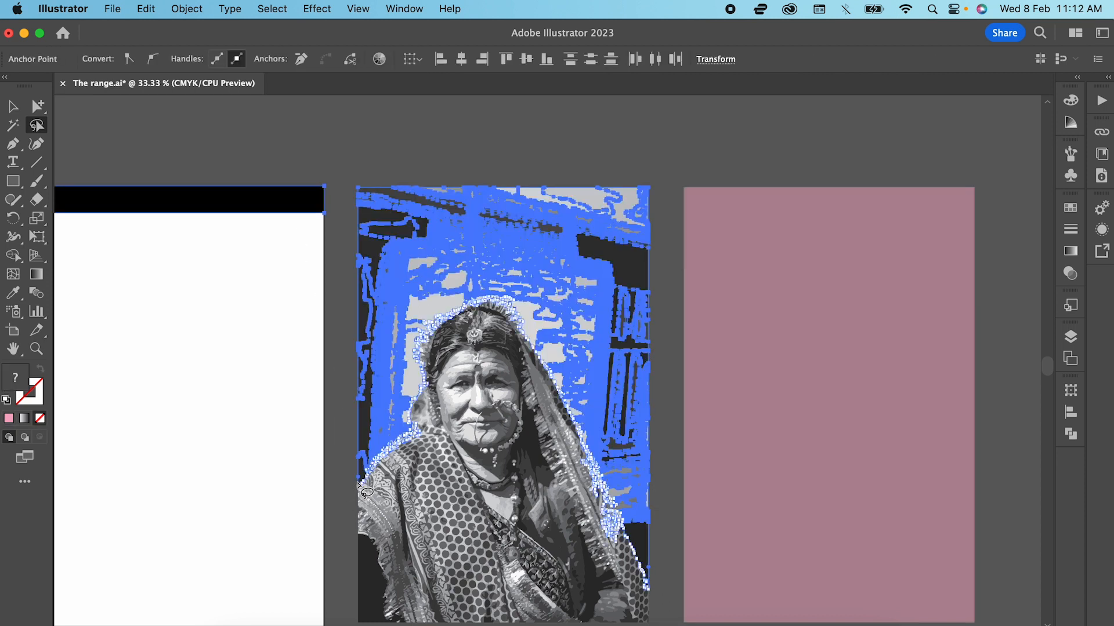
key("Delete")
key("Delete")
Combine the pink overlay with the cut-out woman and place the tinted portrait on the black panel.
key("v")
scroll(674, 276, "down", 2)
left_click(792, 332)
left_click(115, 141)
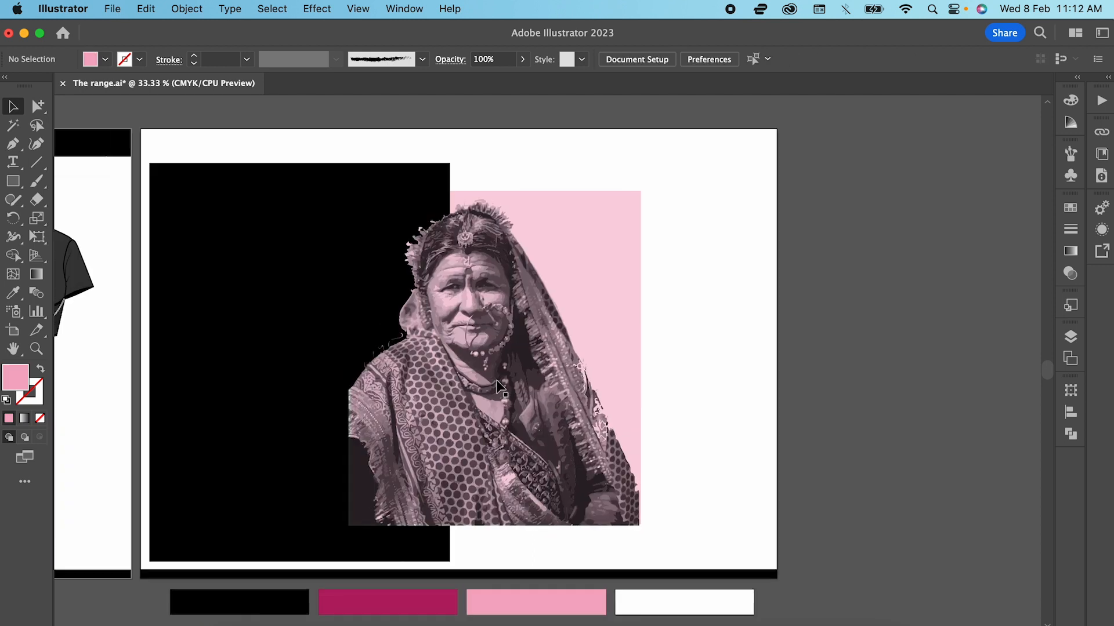
left_click(496, 380)
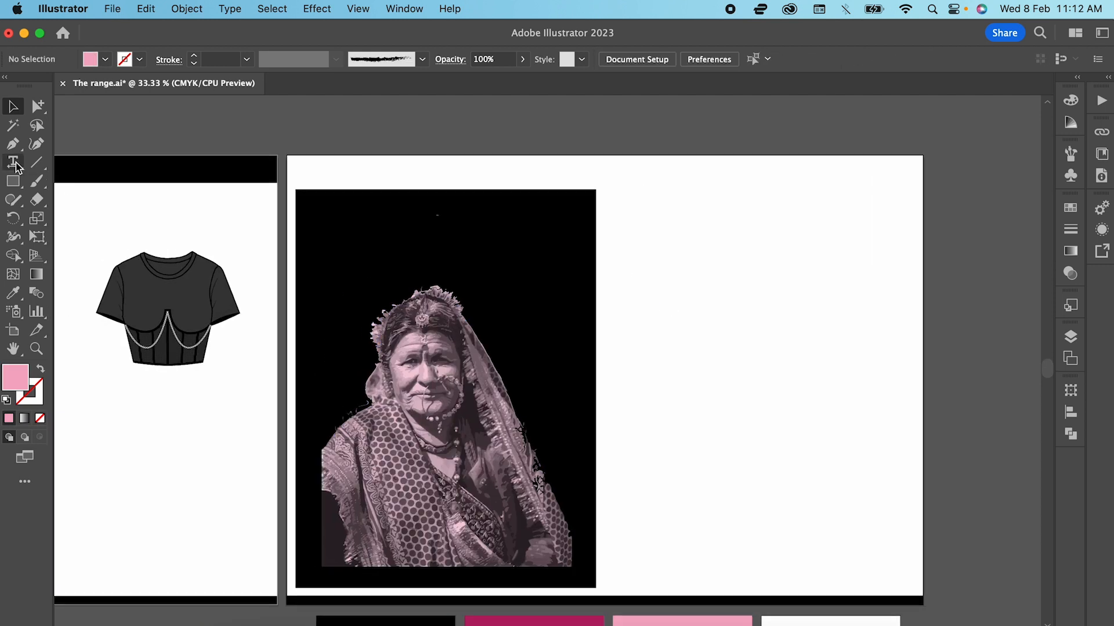
Add the title "GODDESS", place it on the black panel above the portrait and set it in Timberwolf Condensed.
left_click(14, 164)
left_click(699, 348)
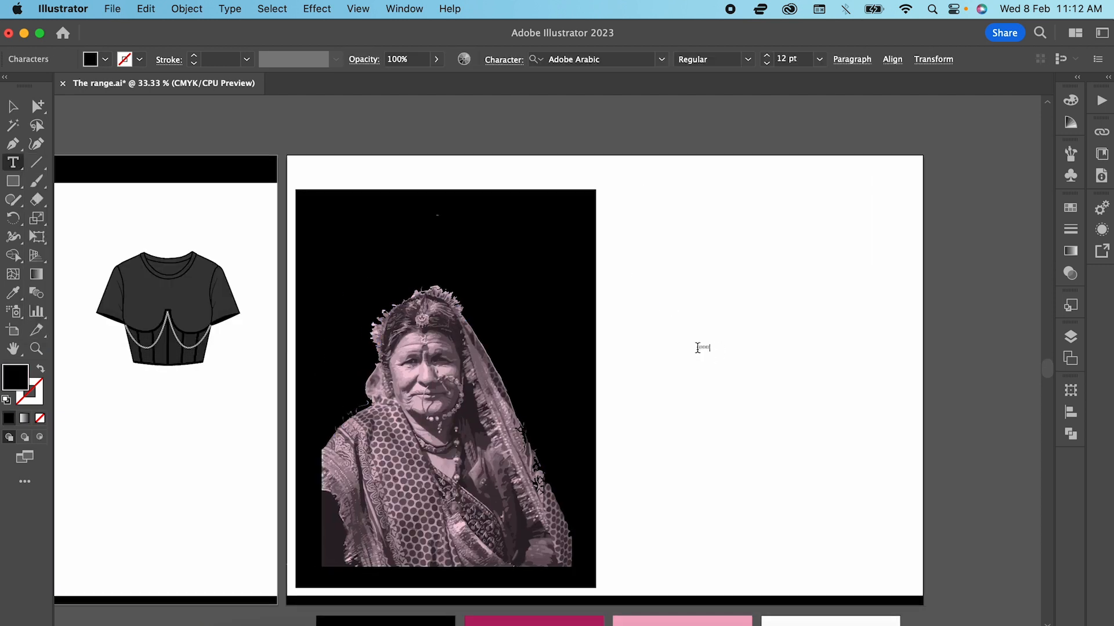
key("Escape")
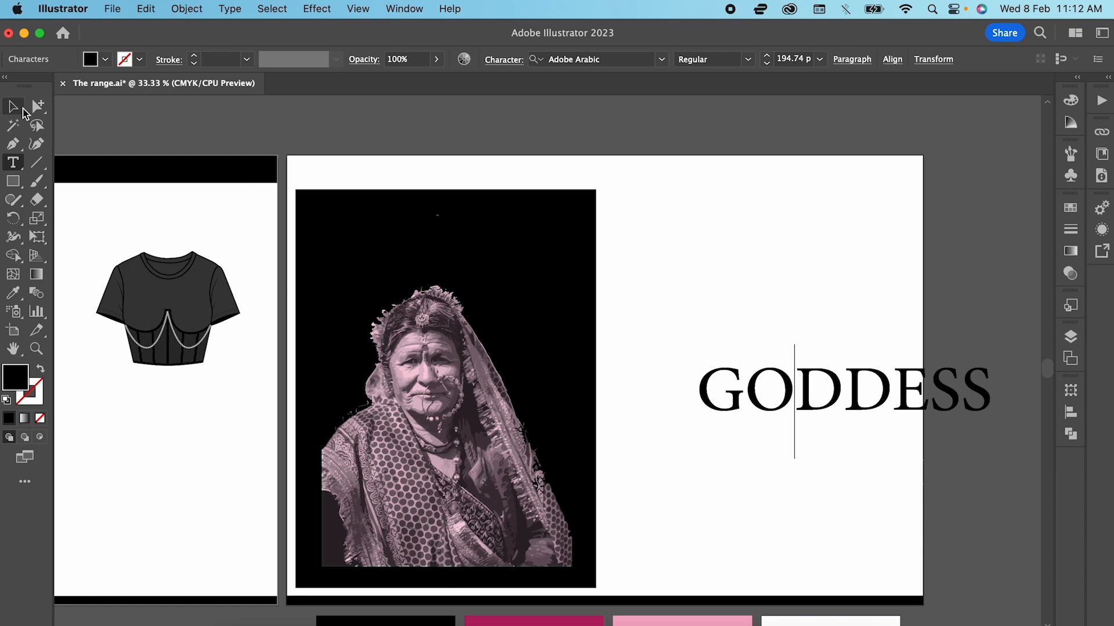
left_click_drag(777, 398, 403, 258)
left_click(610, 60)
type("wol")
left_click(613, 142)
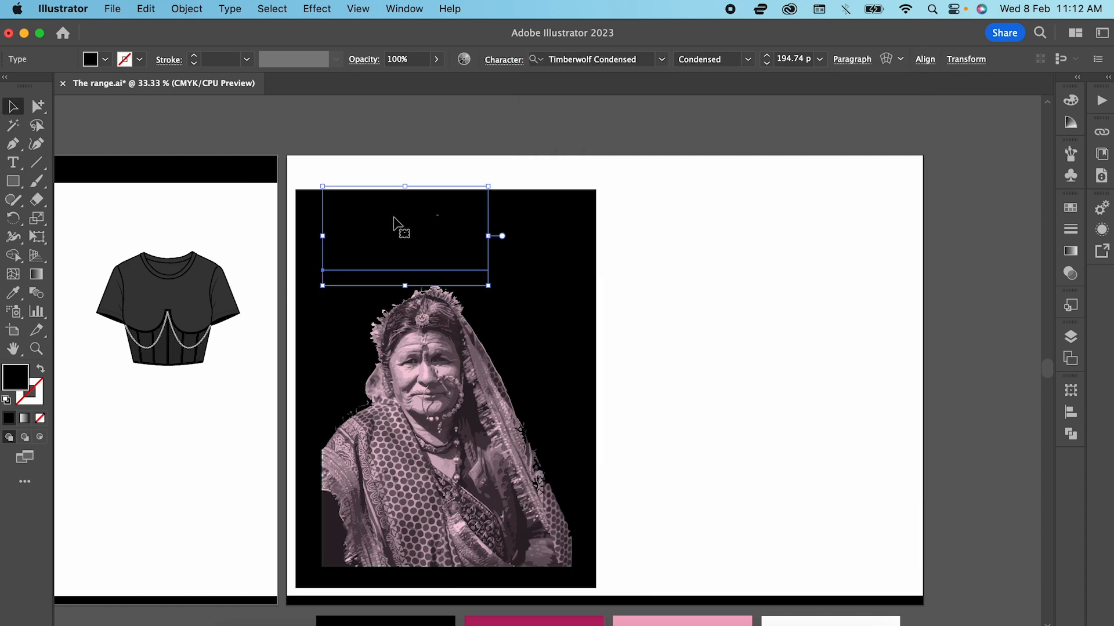
Colour the GODDESS title with the palette's magenta and enlarge it to about 236 pt across the black panel.
left_click(505, 619)
key("v")
left_click_drag(488, 236, 538, 236)
left_click_drag(537, 287, 567, 299)
left_click_drag(377, 237, 367, 256)
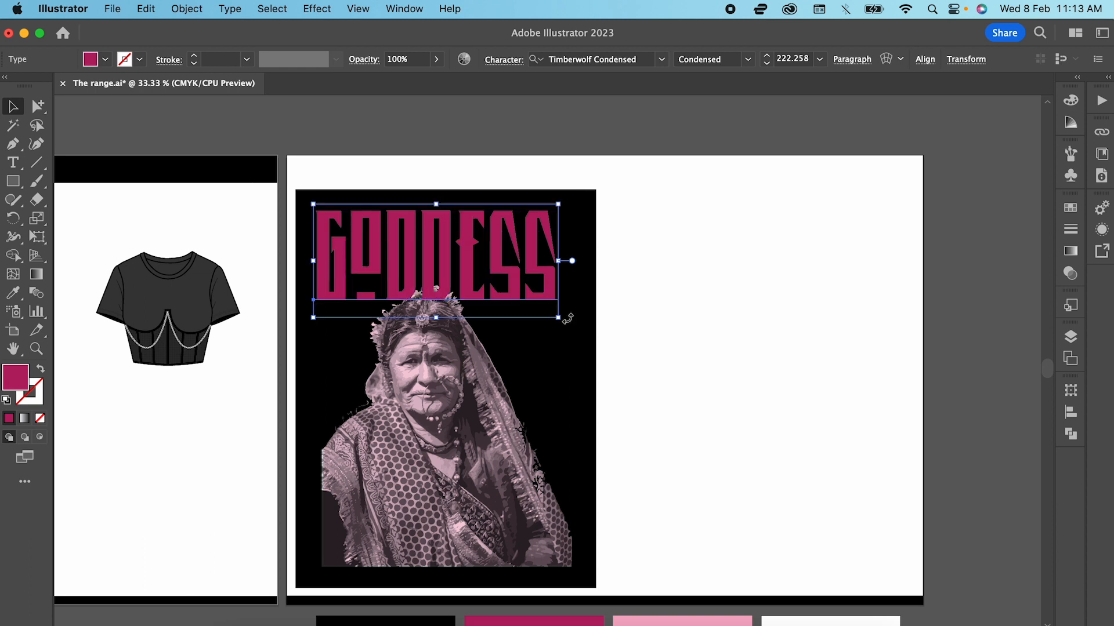
left_click_drag(558, 317, 574, 325)
Arrange the woman's portrait in front of the magenta title so her head overlaps the lettering.
left_click(724, 350)
right_click(451, 331)
mouse_move(488, 560)
left_click(625, 552)
Duplicate the GODDESS title directly below, turn the copy into a magenta outline without fill and arrange it behind the portrait.
left_click(480, 250)
left_click_drag(480, 251, 480, 353)
key("shift+x")
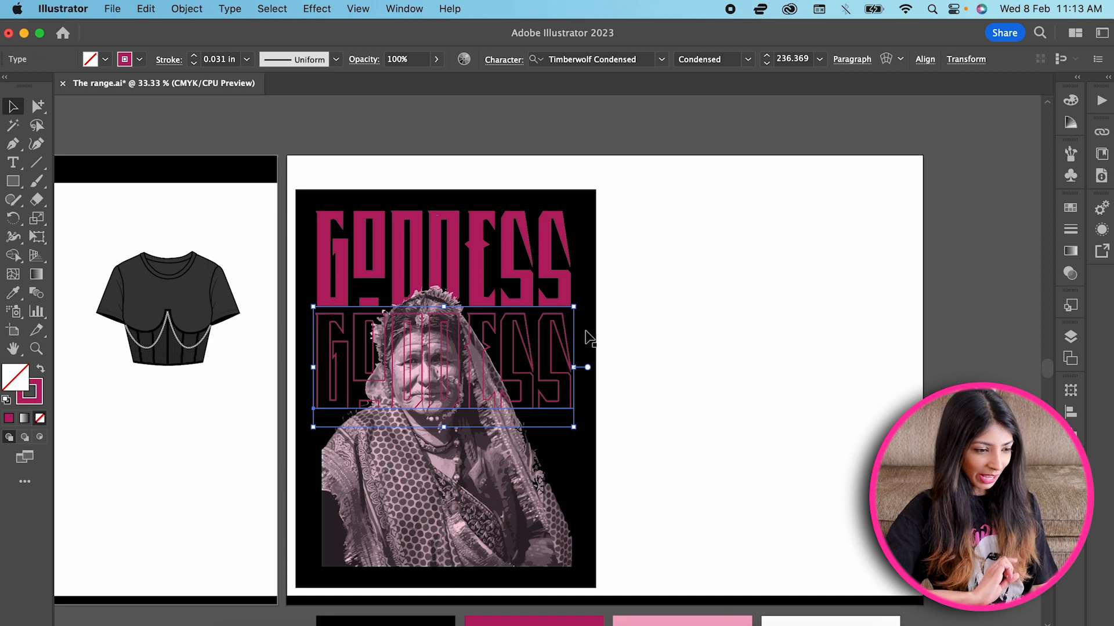
right_click(585, 338)
mouse_move(606, 559)
left_click(754, 589)
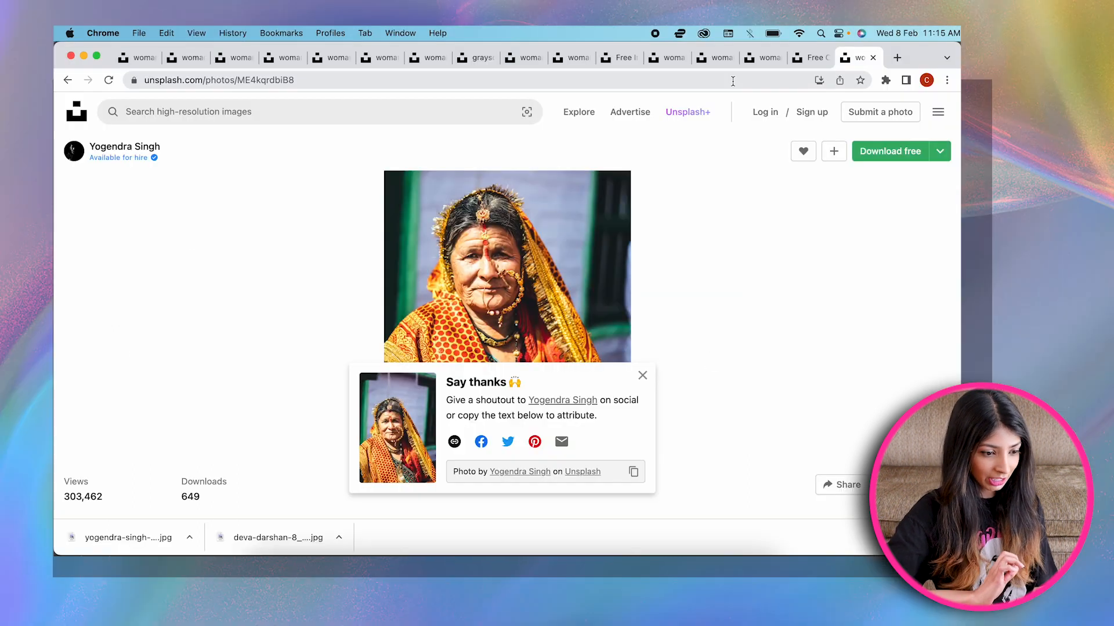
Switch to Chrome, search Unsplash for "pink flowers" and browse the photos.
left_click(408, 107)
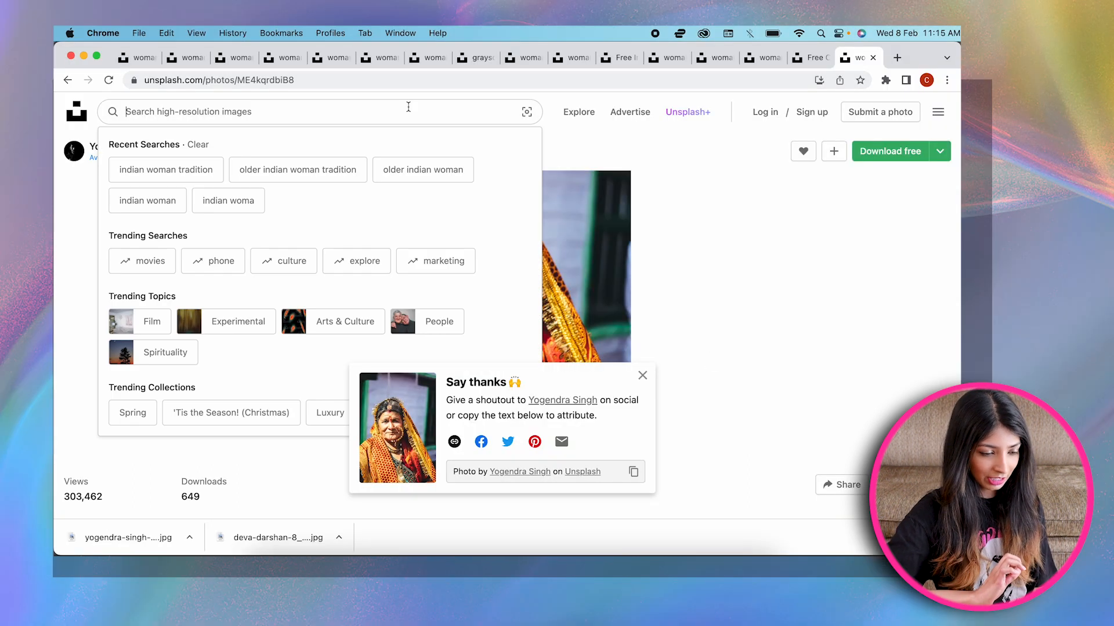
type("pink flowers")
key("Return")
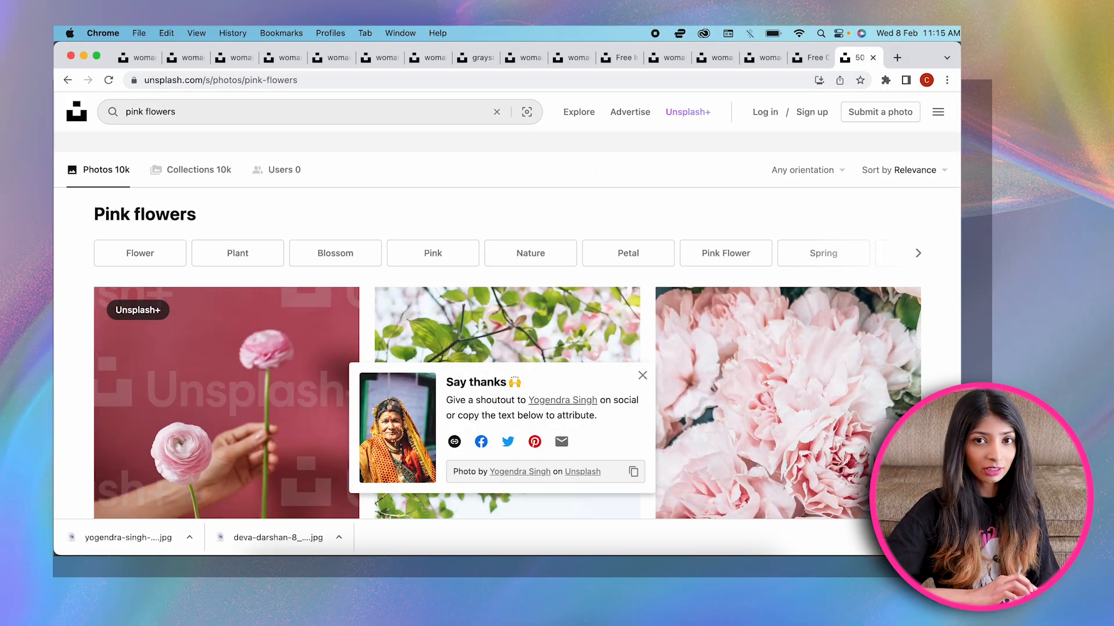
left_click(642, 376)
scroll(641, 386, "down", 5)
Change the Unsplash search to "pink sunflower" and look through the photos.
double_click(150, 112)
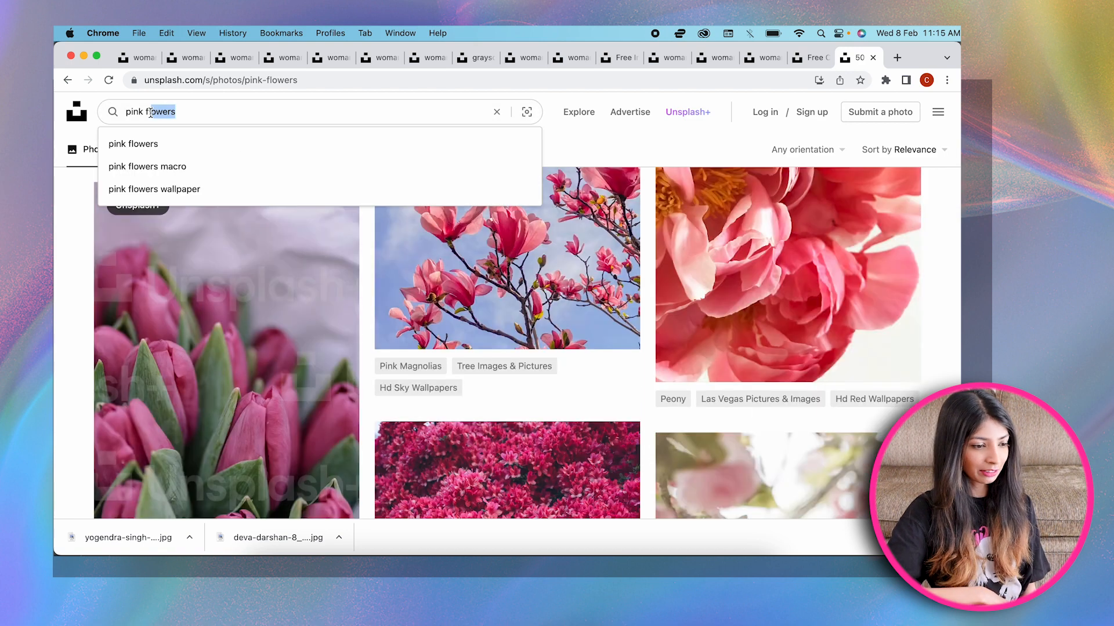
type("sunflower")
key("Return")
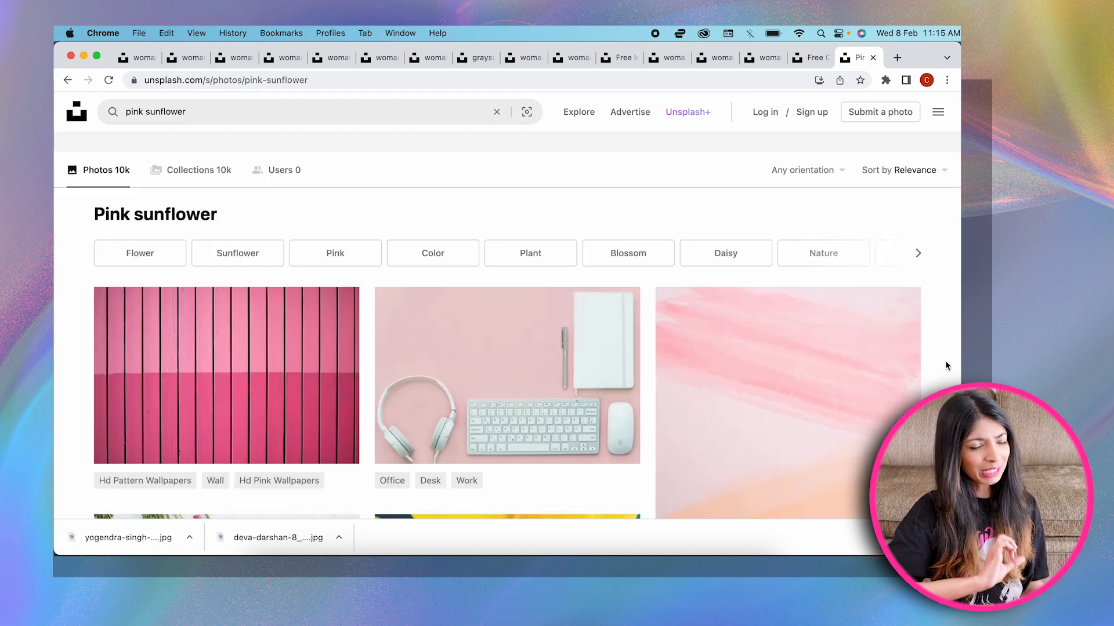
scroll(938, 362, "down", 10)
scroll(938, 362, "down", 3)
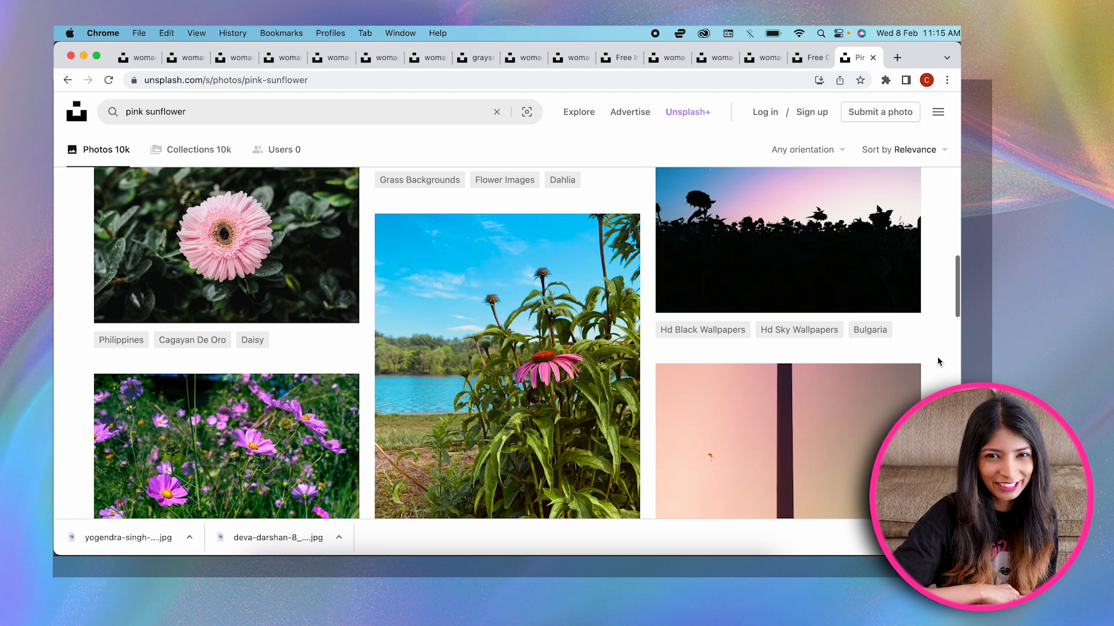
Shorten the Unsplash search to "sunflower" and browse for a photo with one large, clear bloom.
double_click(144, 110)
key("BackSpace")
key("Return")
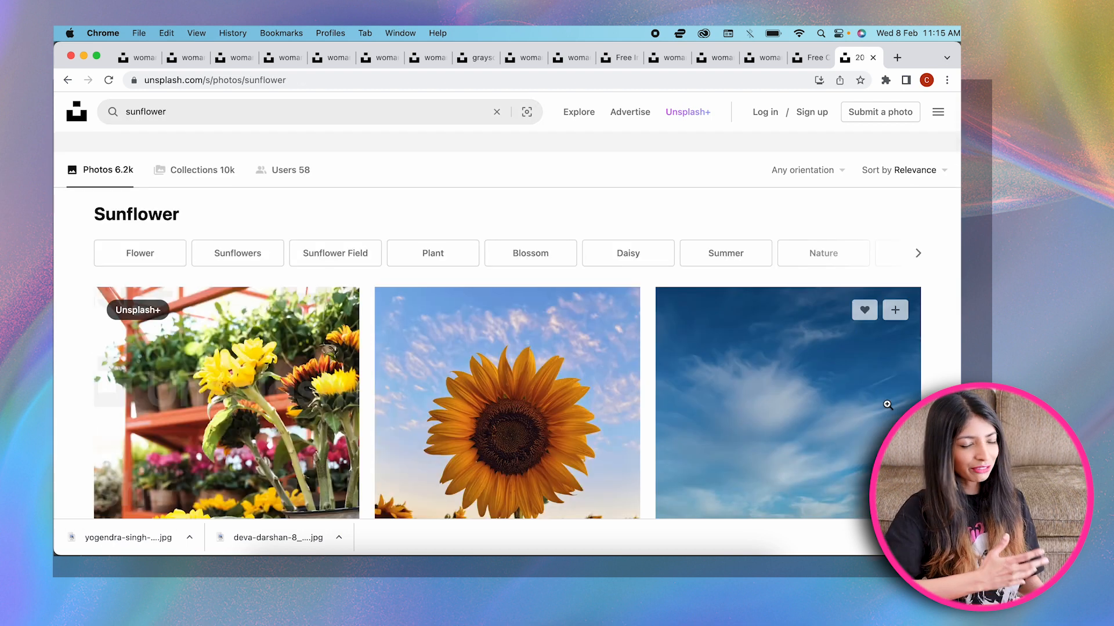
scroll(938, 350, "down", 3)
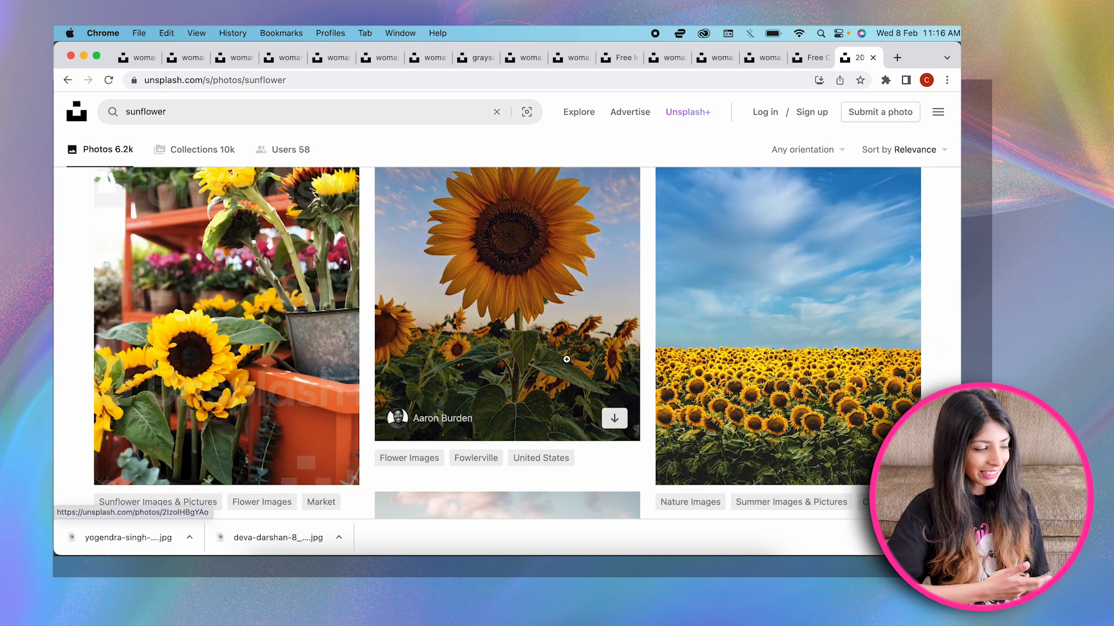
scroll(938, 351, "down", 5)
scroll(938, 350, "down", 15)
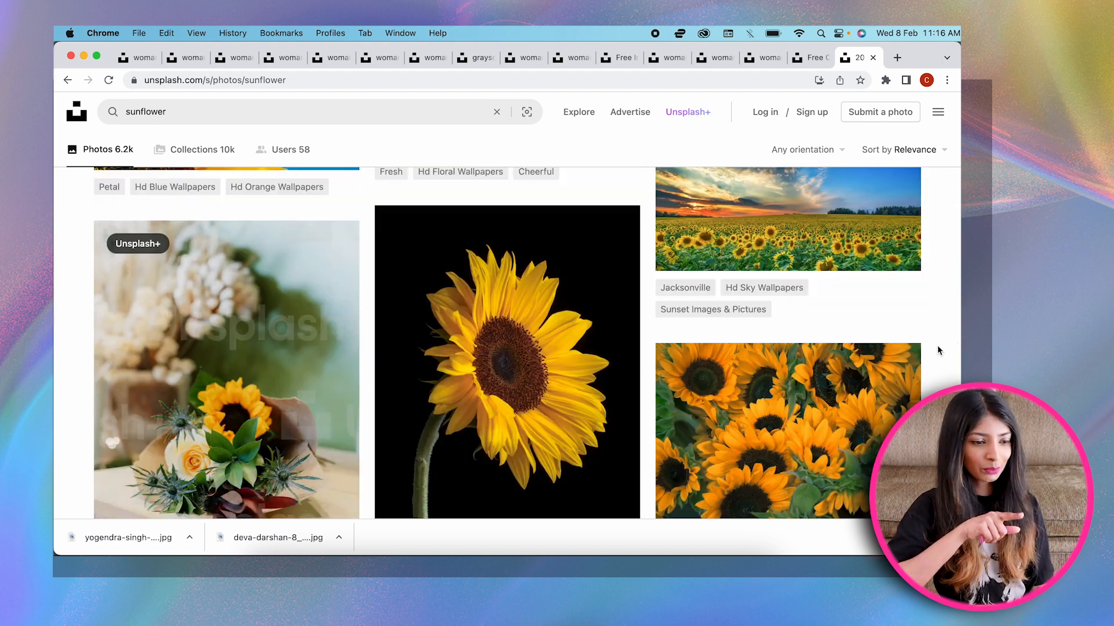
scroll(938, 350, "down", 5)
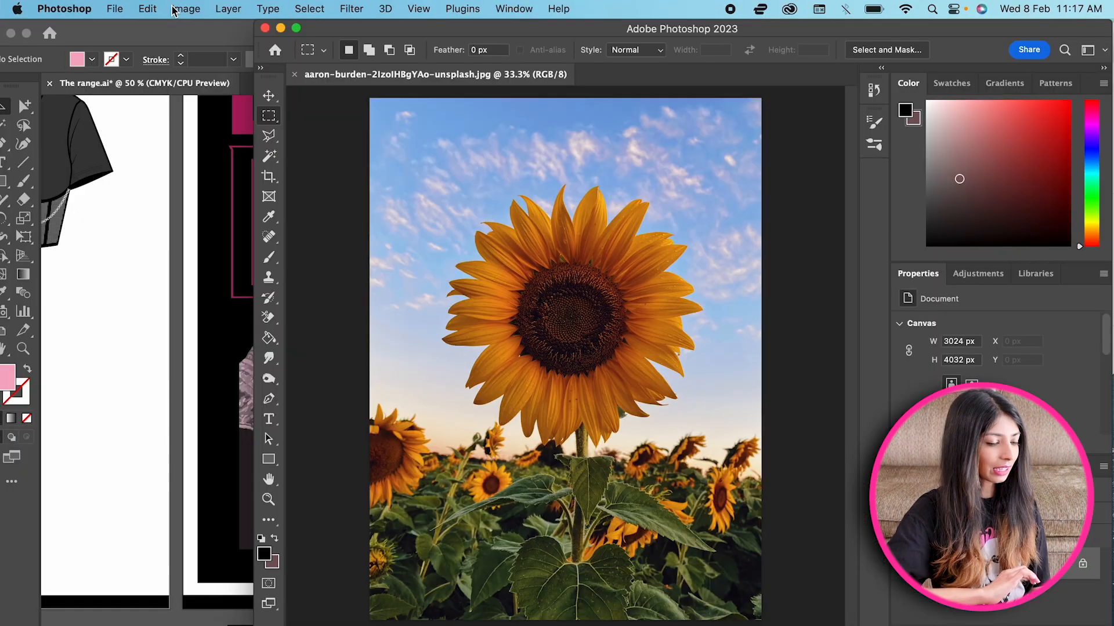
Invert the colours of the sunflower photo in Photoshop.
left_click(174, 12)
mouse_move(204, 56)
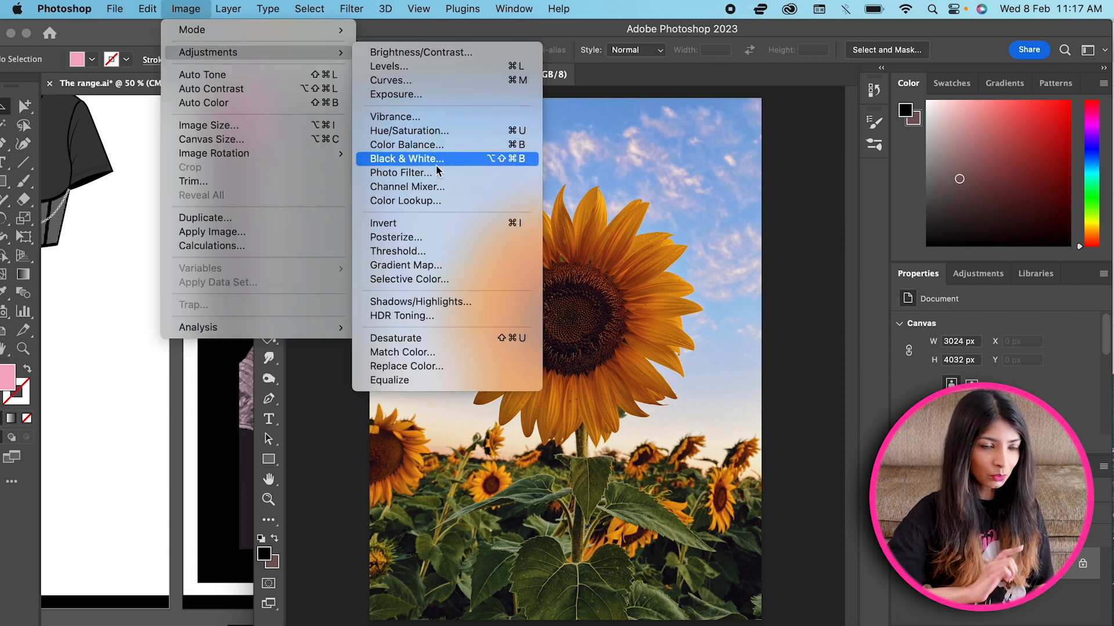
left_click(418, 228)
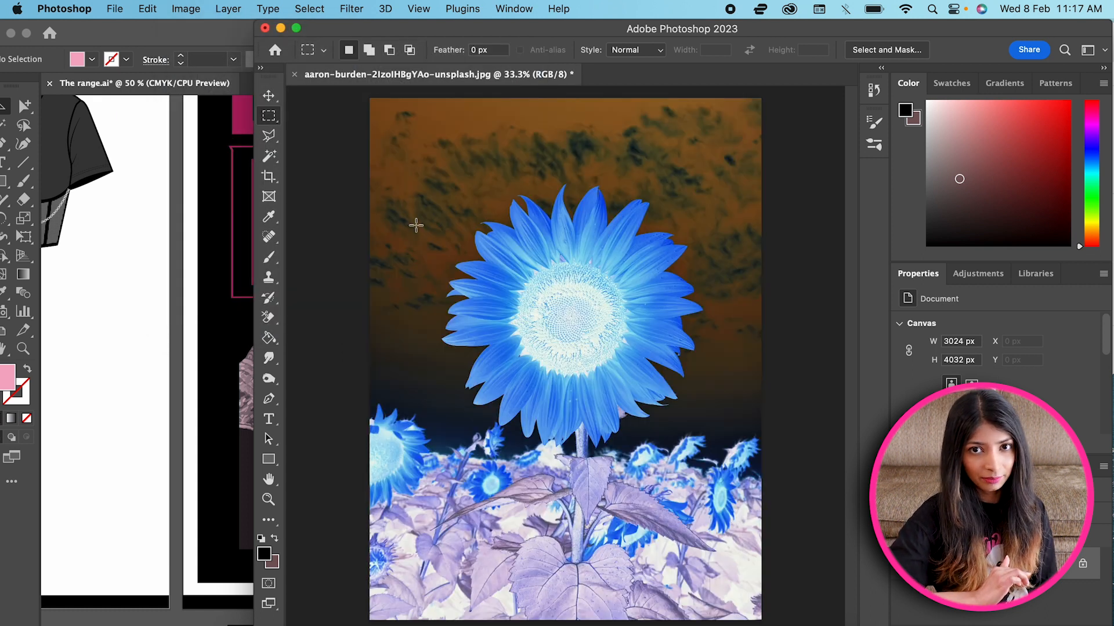
Shift the sunflower towards pink with a Color Balance adjustment of +100, -98 and -80 on the midtones.
left_click(186, 11)
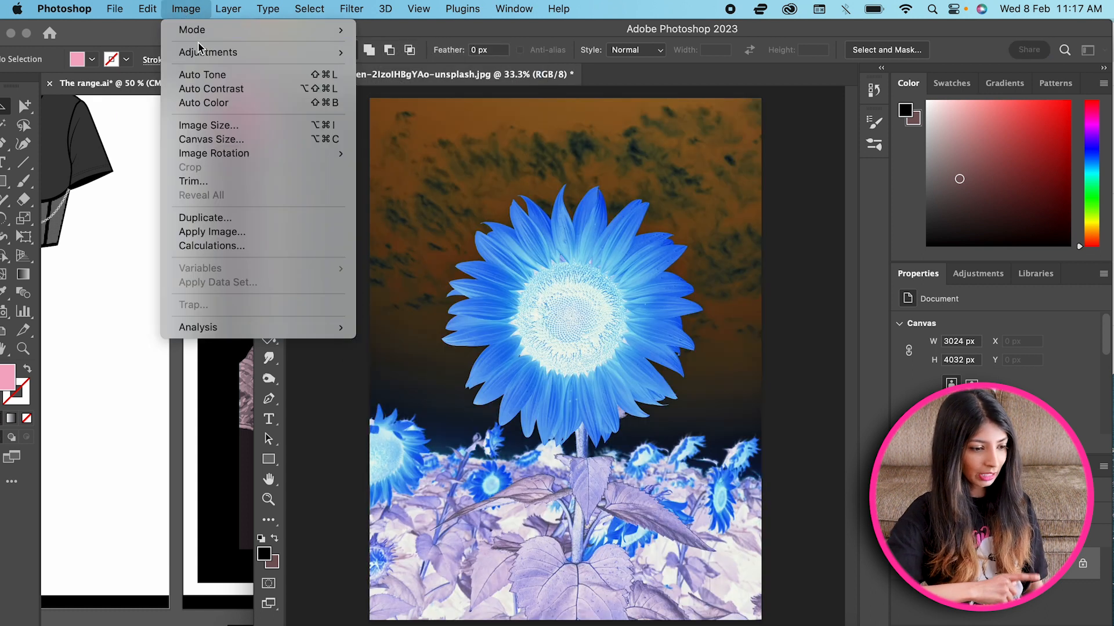
mouse_move(199, 57)
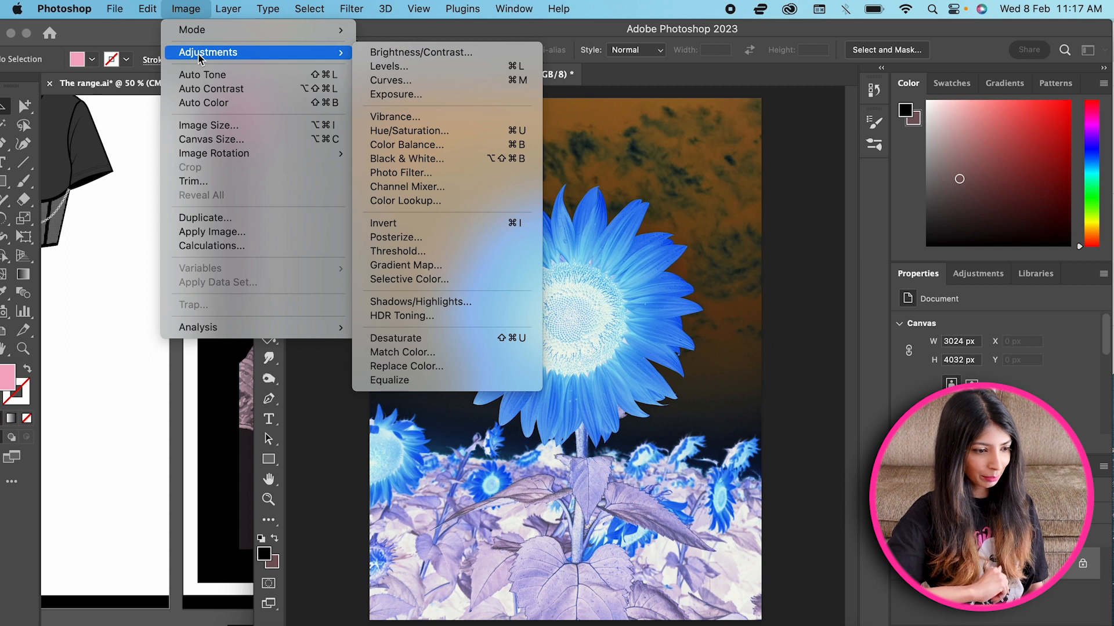
left_click(475, 147)
left_click_drag(905, 268, 979, 256)
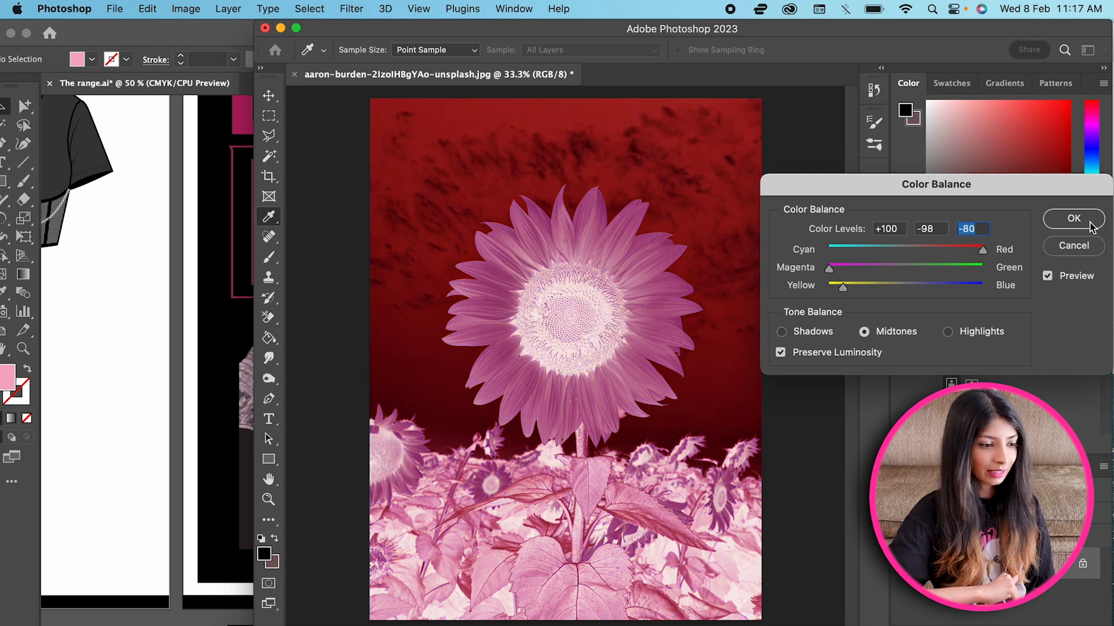
left_click(1074, 219)
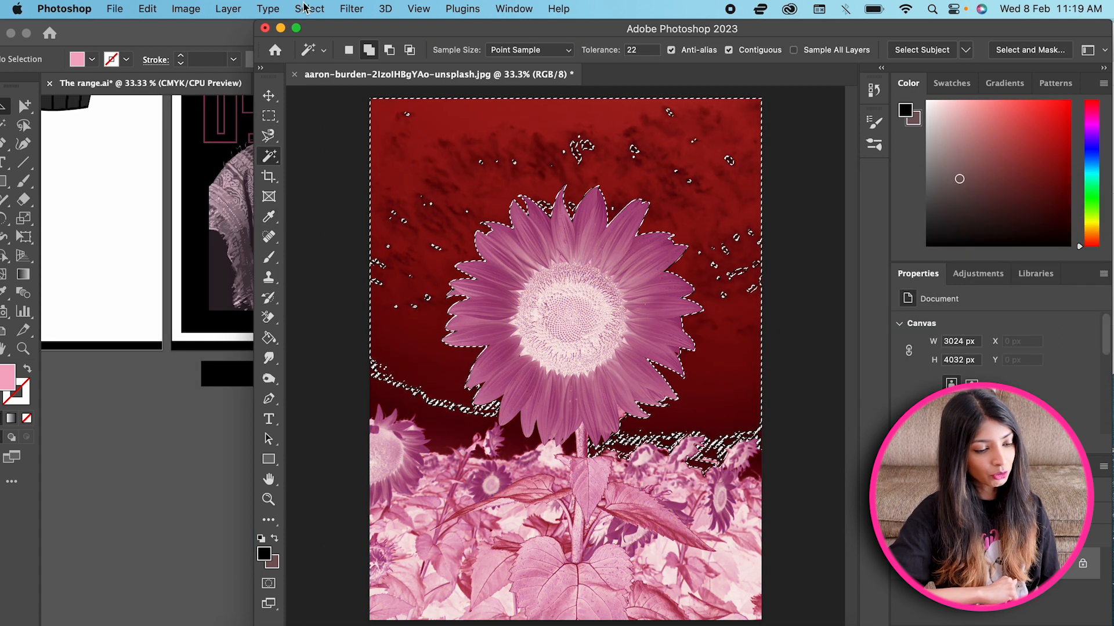
Extend the selection across the red sky and add its leftover specks with the Magnetic Lasso.
left_click(304, 7)
left_click(331, 256)
key("l")
left_click(369, 50)
left_click(551, 152)
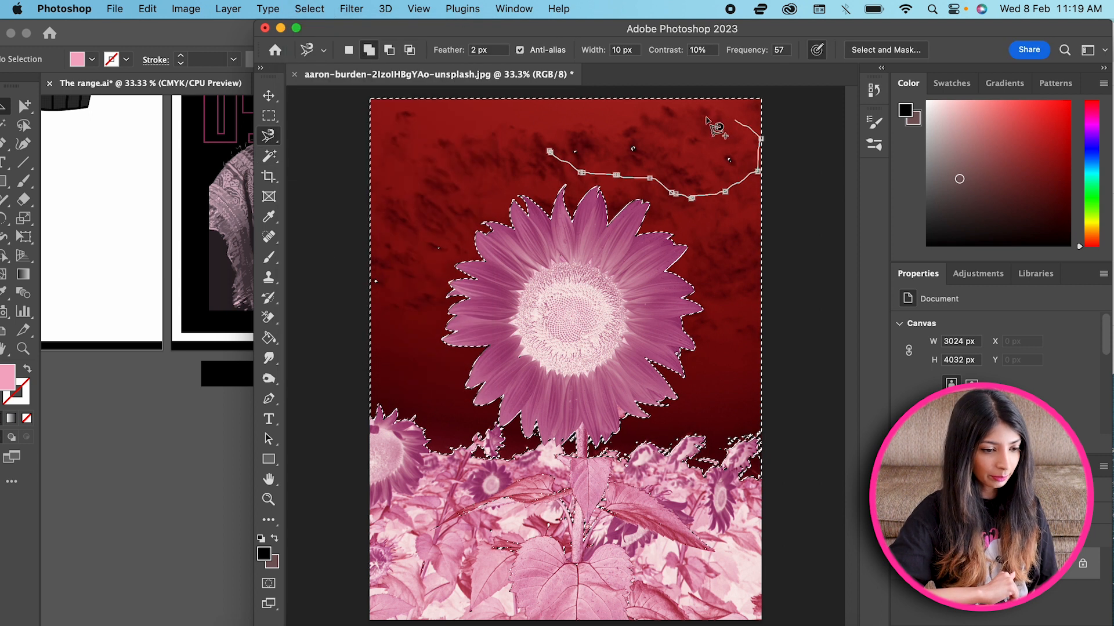
left_click(551, 152)
Add the stem and the flower field below to the selection, leaving only the large sunflower head unselected.
left_click(469, 417)
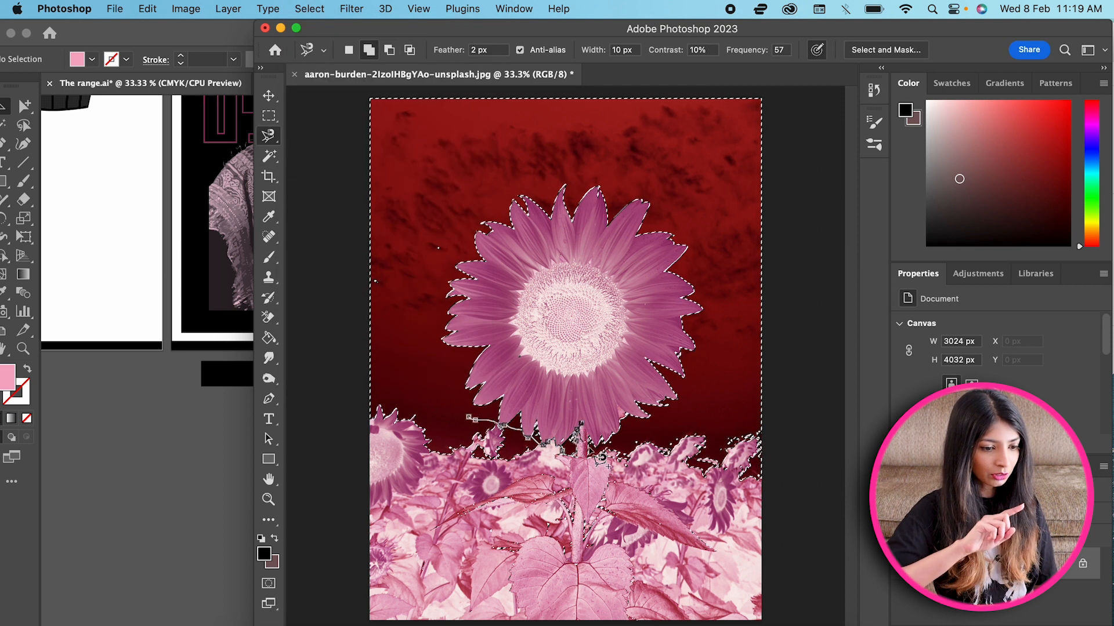
key("Escape")
key("m")
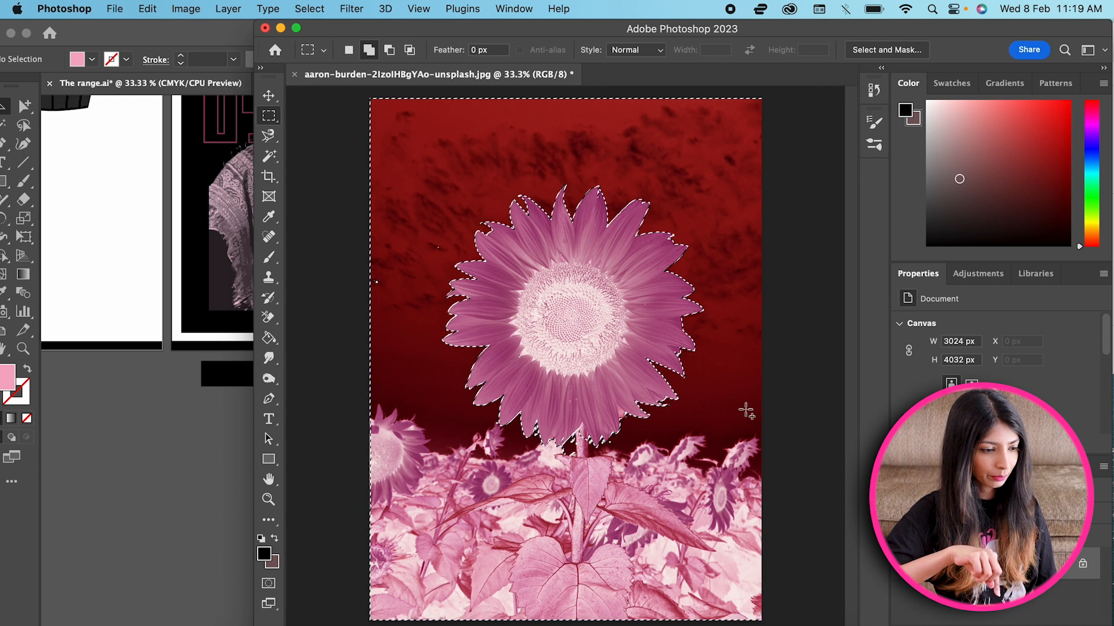
left_click(268, 136)
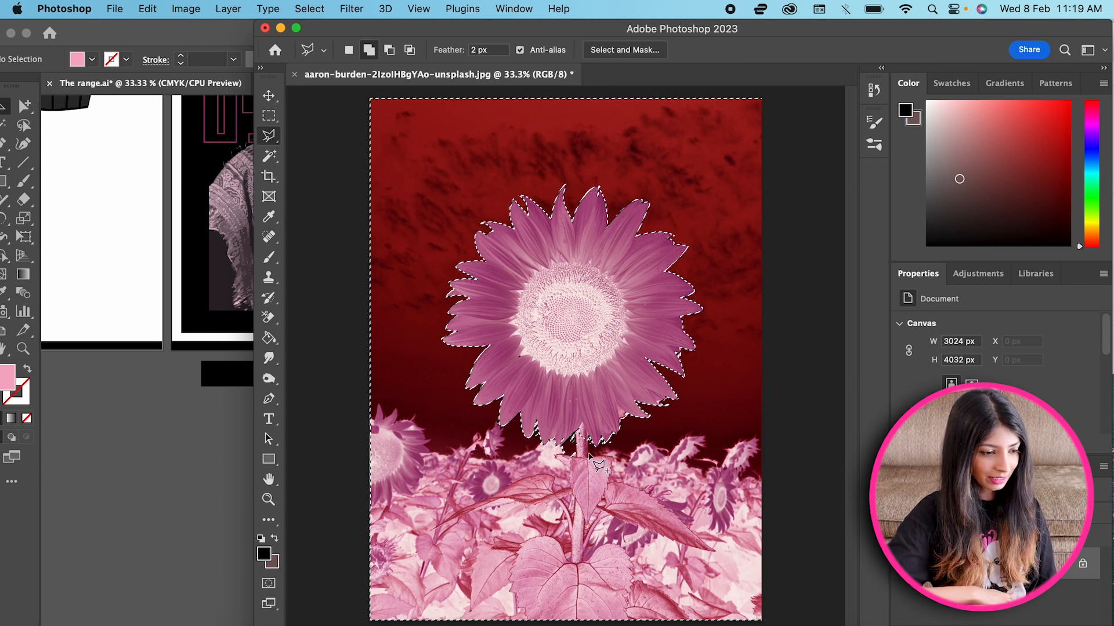
Move the isolated sunflower head into The range.ai in Illustrator, scale it down and place it beside the woman's shoulder.
key("v")
left_click_drag(621, 301, 134, 370)
left_click_drag(420, 478, 574, 321)
left_click_drag(430, 313, 477, 107)
left_click_drag(686, 217, 753, 268)
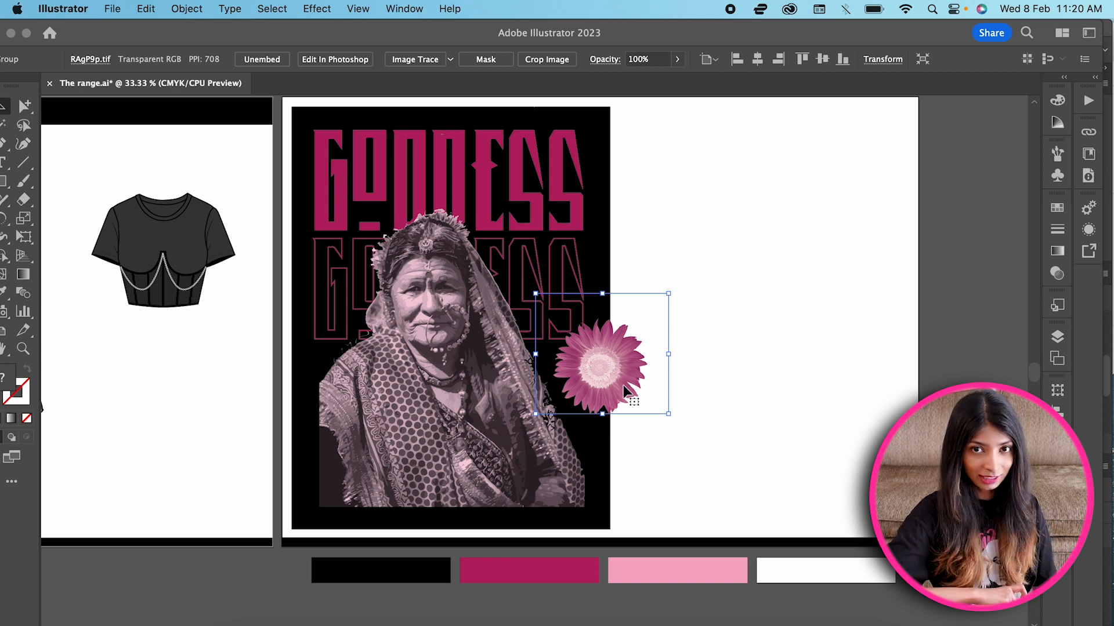
Turn the sunflower a more vivid pink by adjusting its color balance in RGB mode with the preview on.
left_click(146, 9)
mouse_move(258, 311)
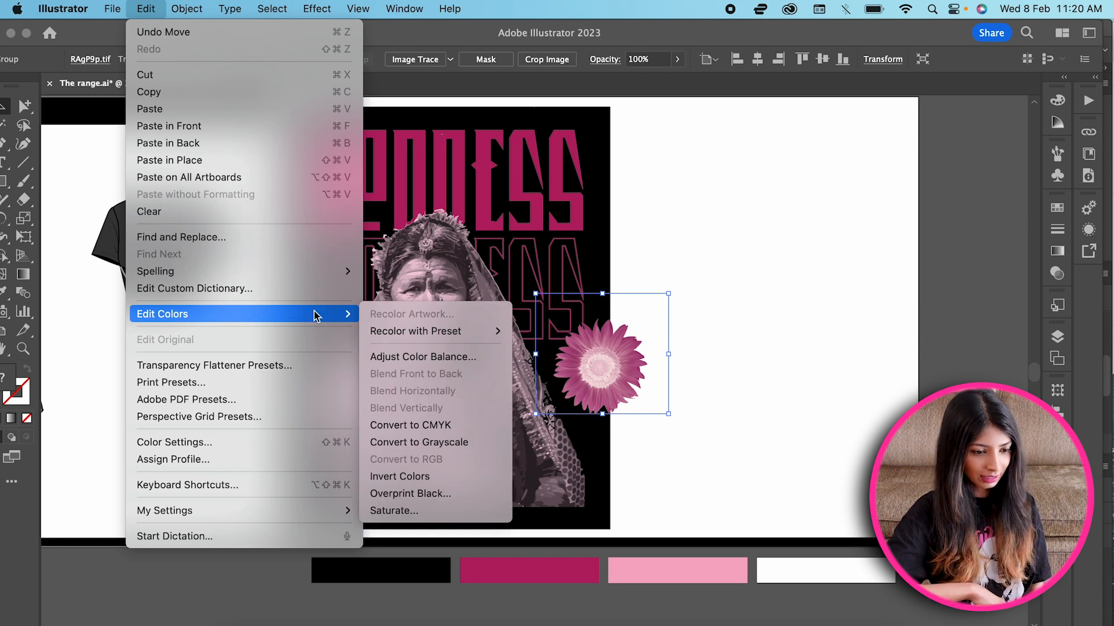
left_click(402, 357)
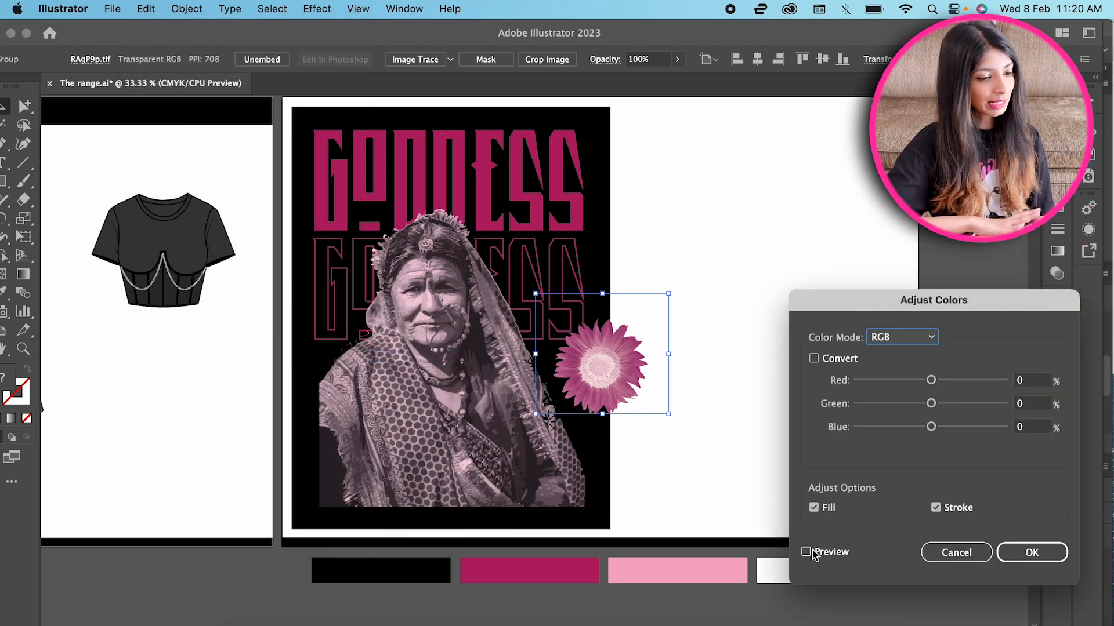
left_click(807, 552)
left_click_drag(931, 380, 941, 380)
left_click_drag(931, 427, 928, 404)
left_click(1032, 552)
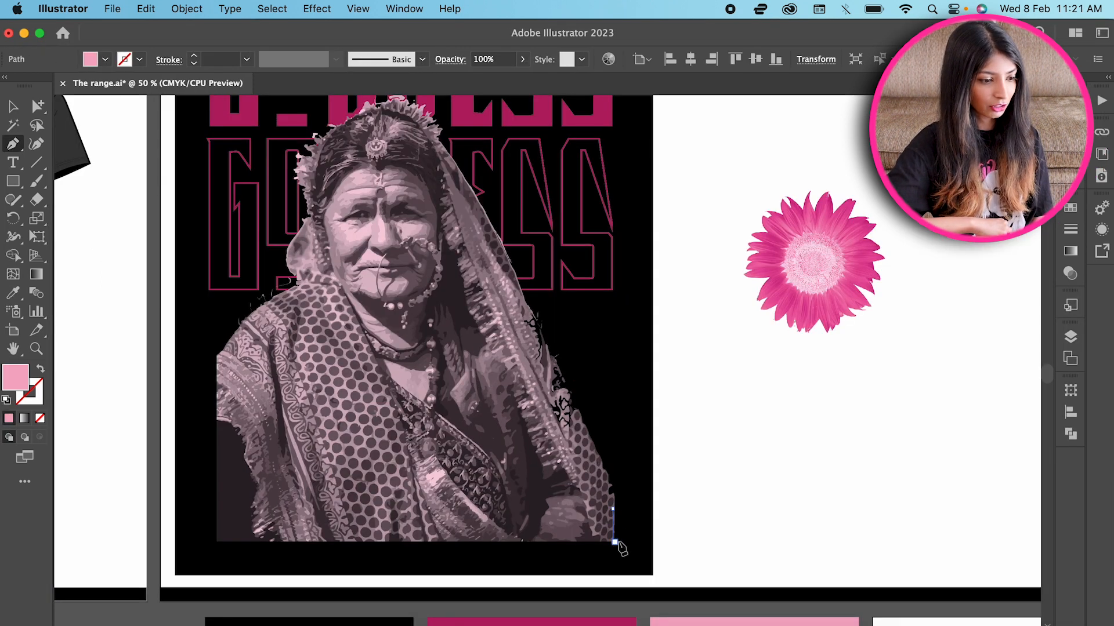
Draw an open rectangular frame with the Pen tool around the woman's lower shoulder, with a pink stroke and no fill.
left_click(504, 542)
left_click(500, 302)
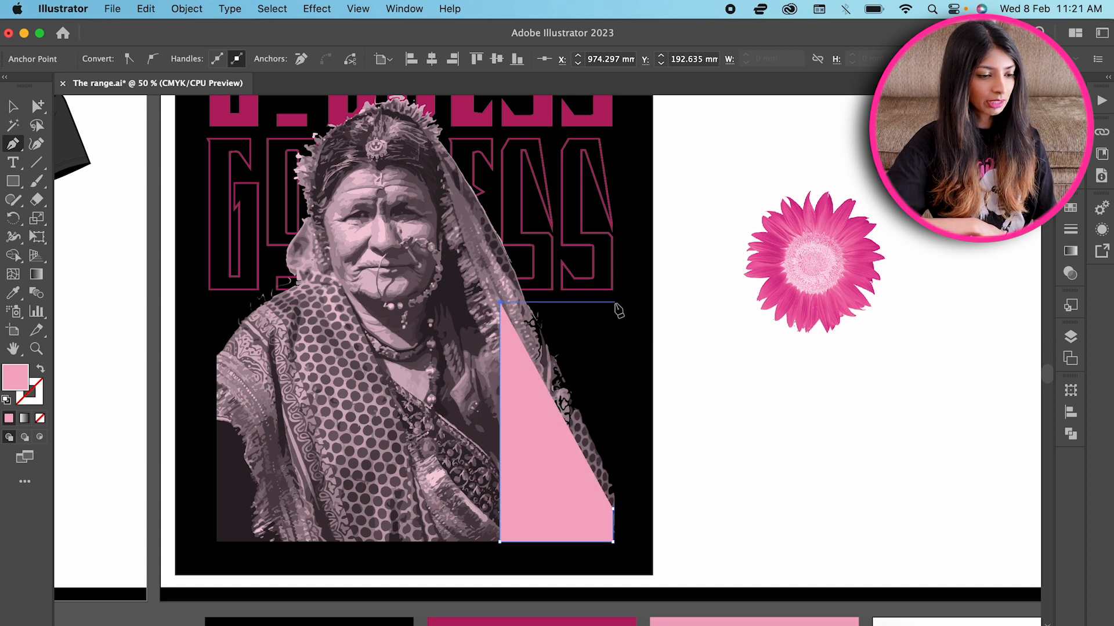
left_click(614, 302)
left_click(40, 369)
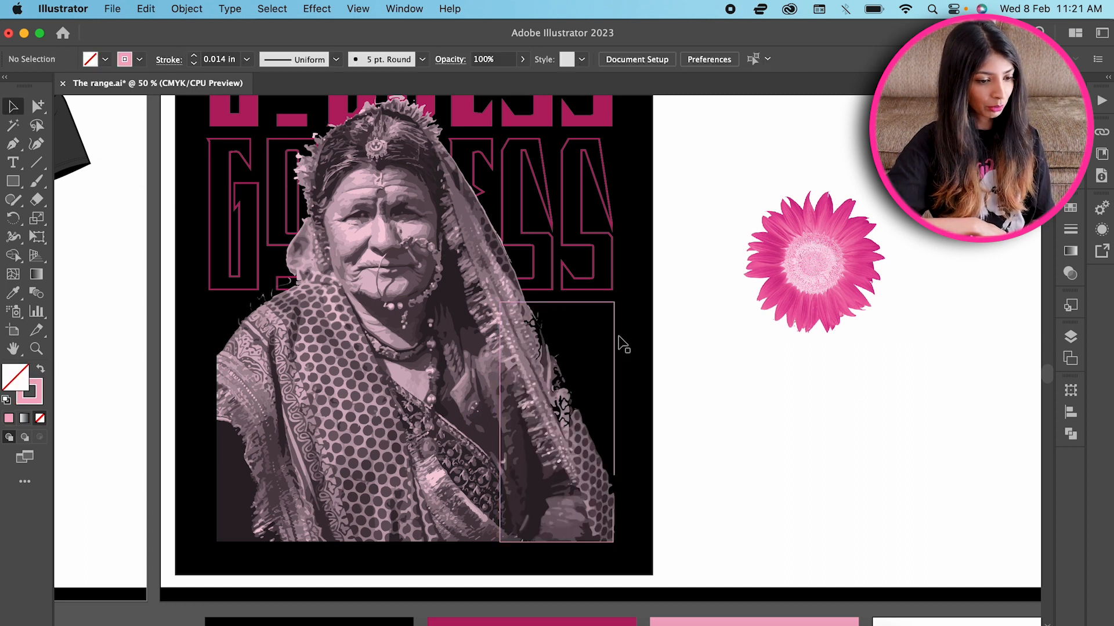
Add round dot arrowheads to both ends of the pink frame path.
left_click(1071, 229)
left_click(963, 372)
scroll(960, 515, "down", 5)
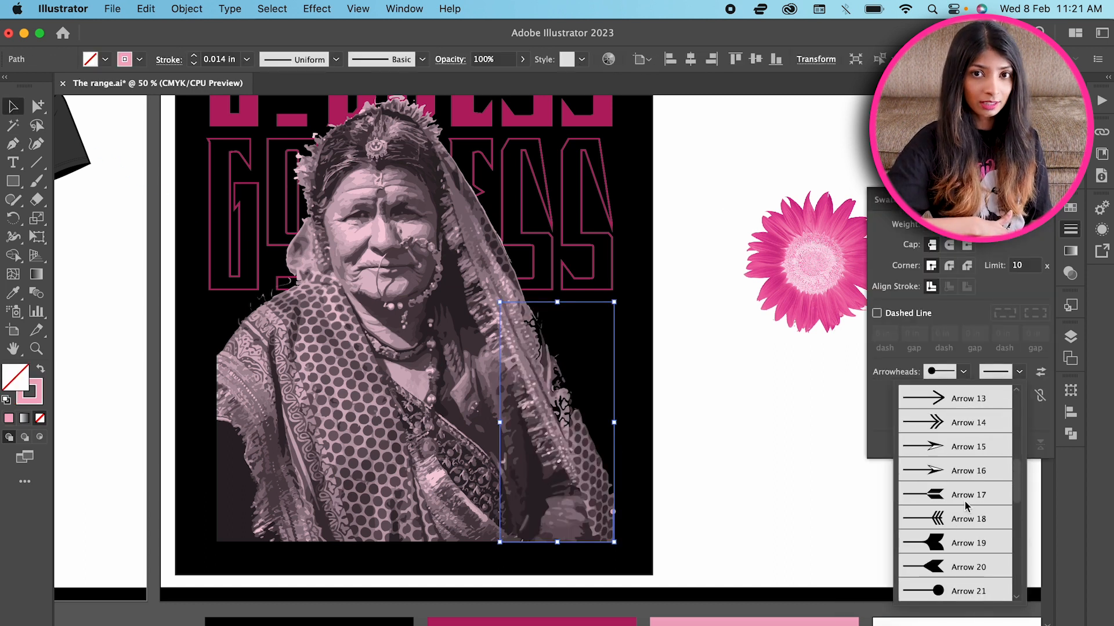
left_click(965, 296)
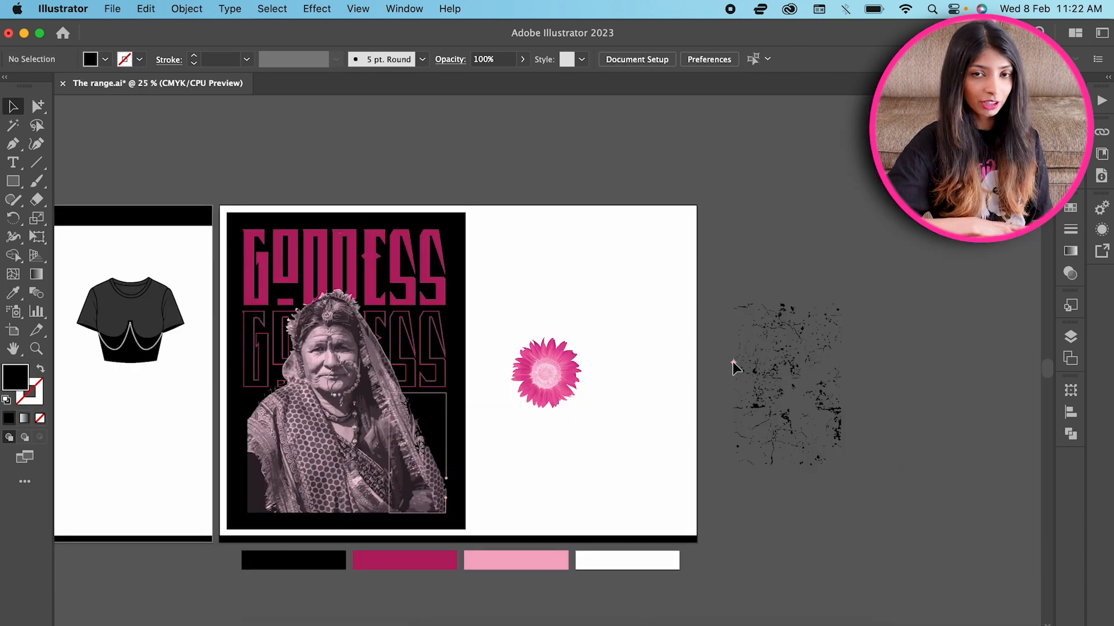
Ungroup the black grunge texture lying beside the artboard.
right_click(733, 363)
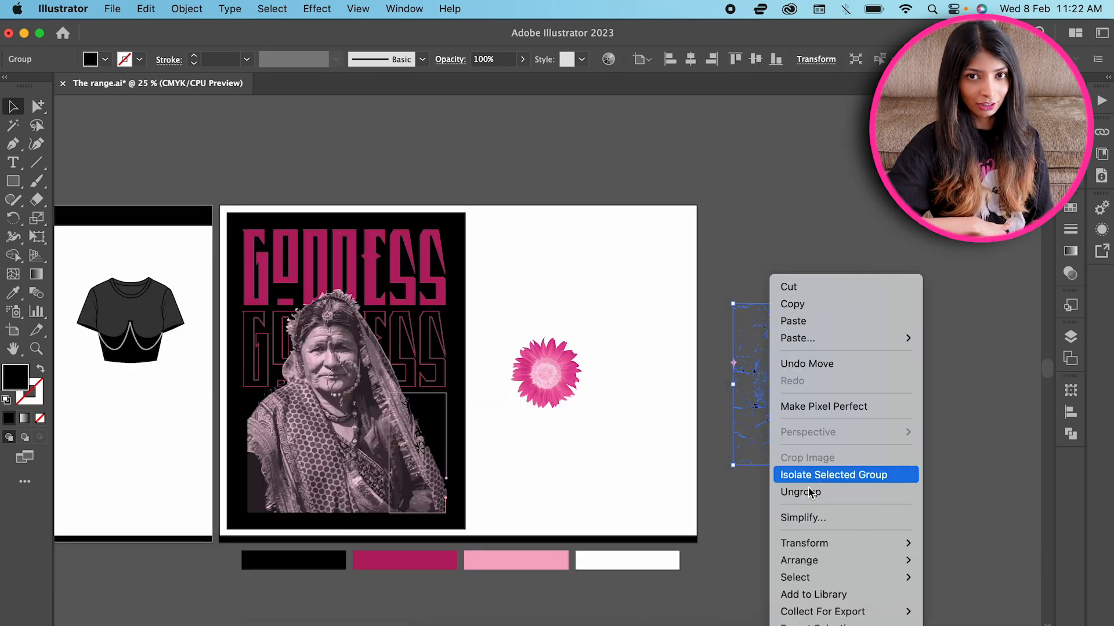
left_click(740, 373)
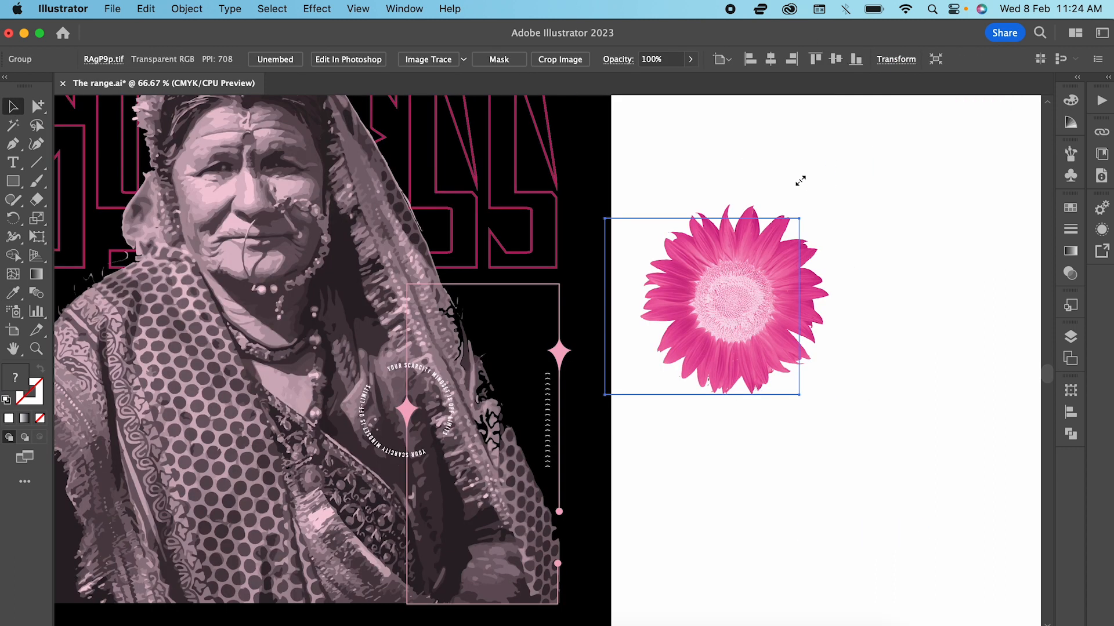
Place the sunflower at the frame's upper edge and resize it, with a smaller copy overlapping its lower side.
left_click_drag(733, 311, 567, 318)
right_click(541, 279)
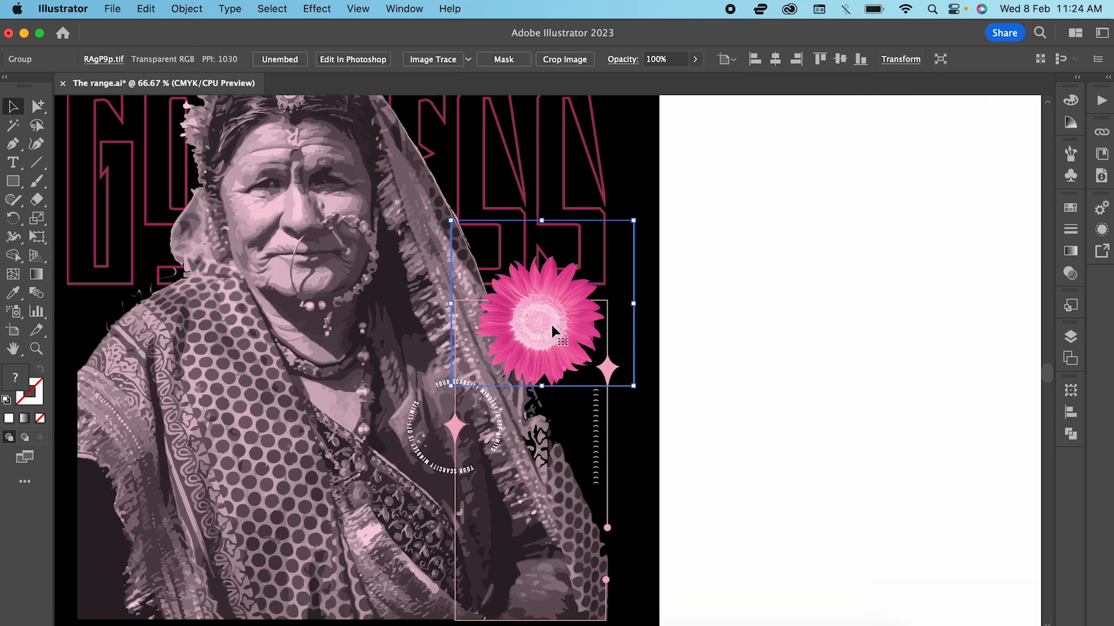
left_click_drag(552, 325, 543, 397)
left_click_drag(639, 281, 611, 308)
Copy a sunflower to the frame's lower corner and adjust its size and position there.
left_click_drag(555, 387, 500, 597)
left_click_drag(558, 519, 571, 511)
left_click_drag(499, 574, 490, 574)
key("super+shift+a")
Draw a white rectangle inside the frame over the smaller sunflowers and select it together with the sunflower beneath.
scroll(489, 406, "down", 3)
key("m")
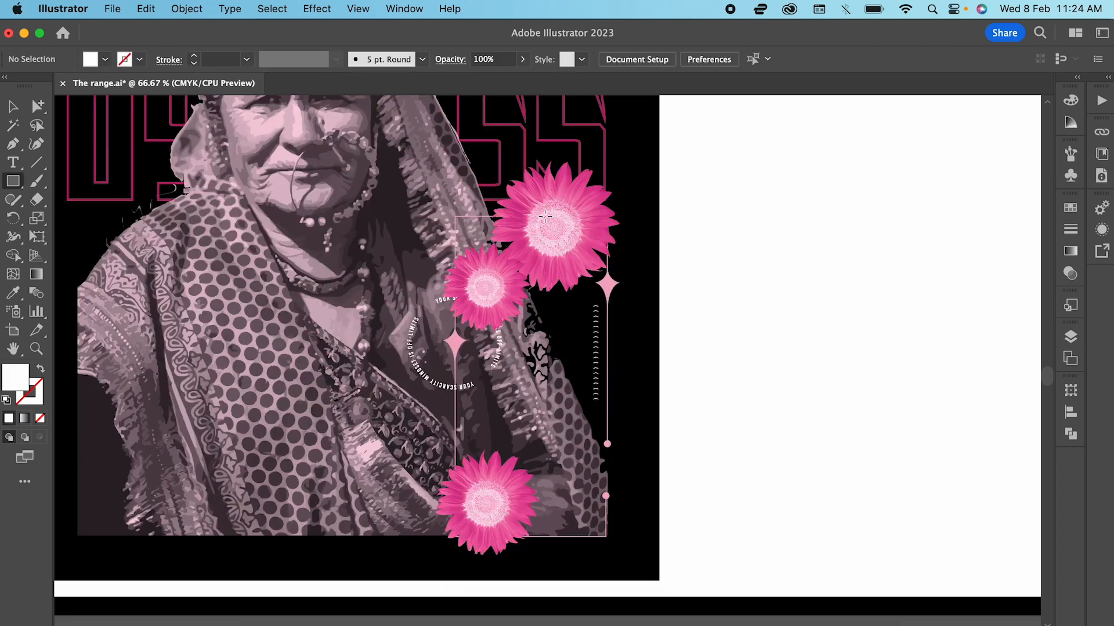
left_click_drag(455, 214, 544, 533)
left_click(13, 107)
left_click(450, 290, "shift")
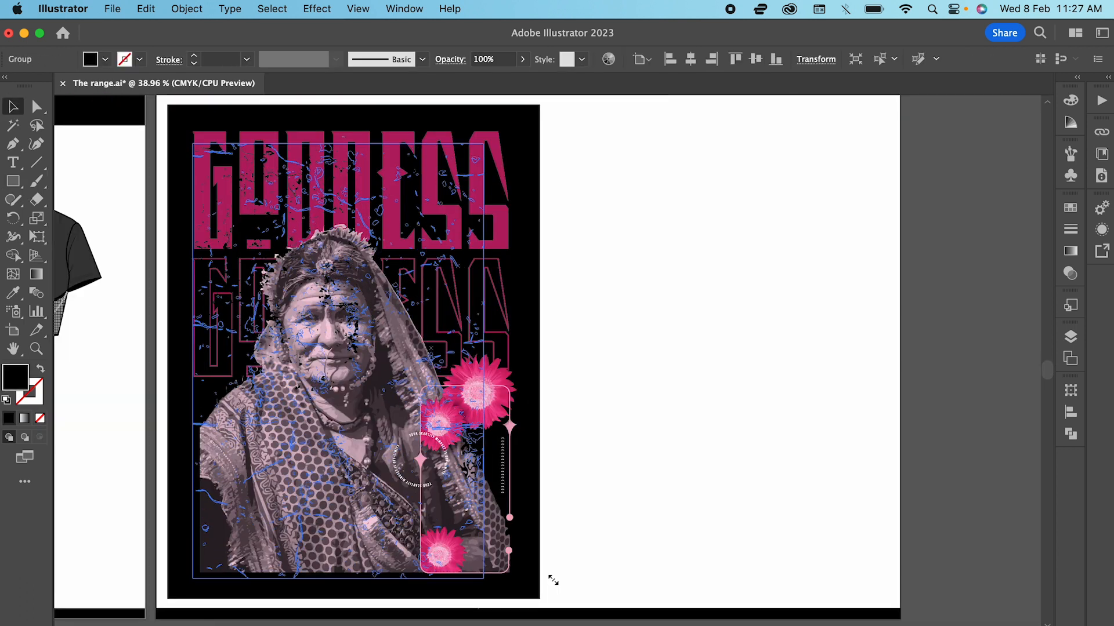
Paste the crop top's front panels in place over the GODDESS graphic and clip the graphic to them.
left_click(696, 370)
double_click(341, 303)
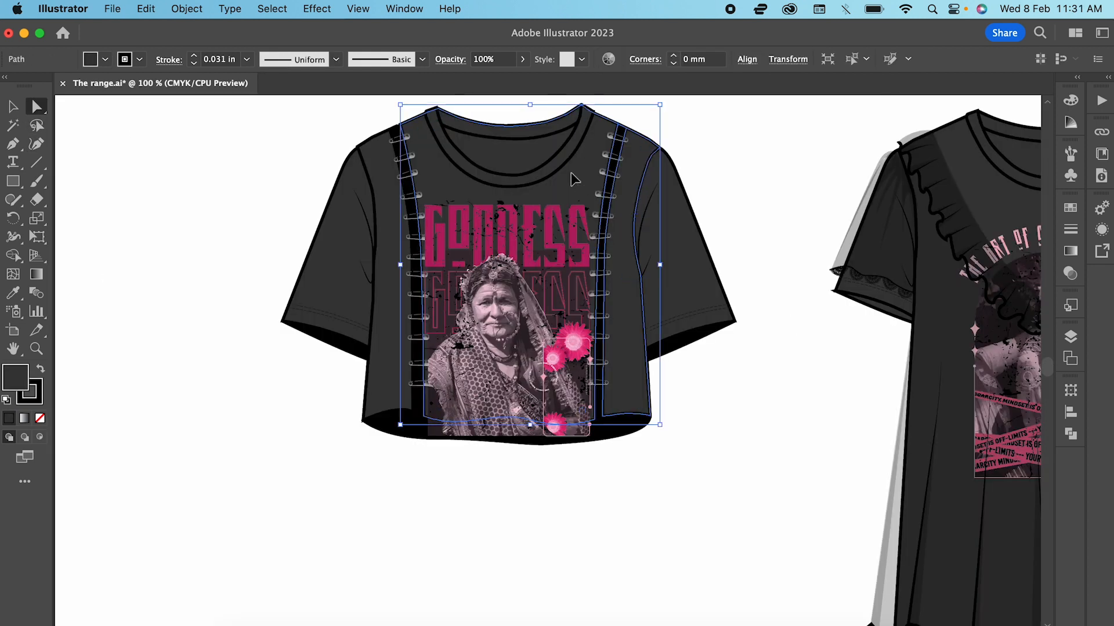
key("super+shift+v")
left_click(13, 107)
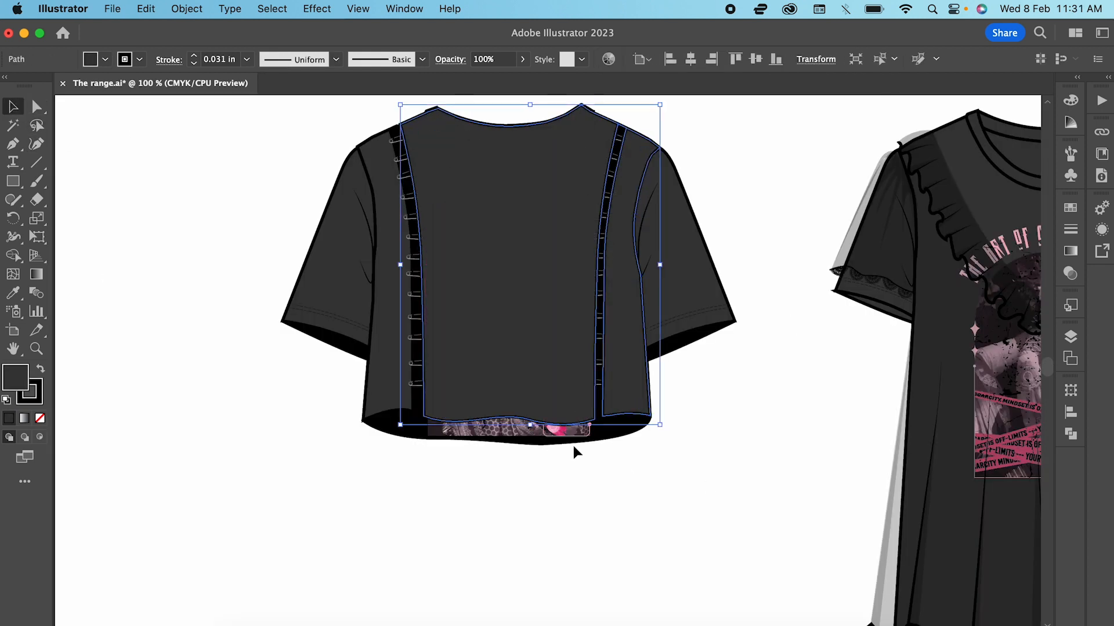
left_click(569, 434, "shift")
right_click(569, 433)
left_click(611, 518)
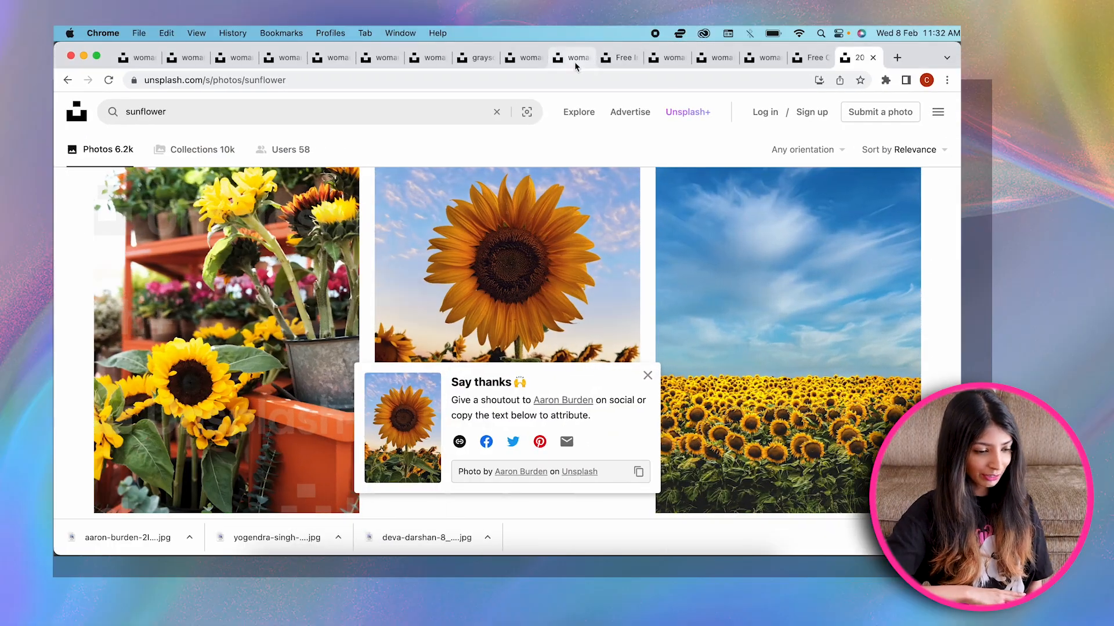
Look through the open Unsplash tabs in Chrome for a woman's portrait and open one of the related photos.
left_click(575, 63)
left_click(616, 62)
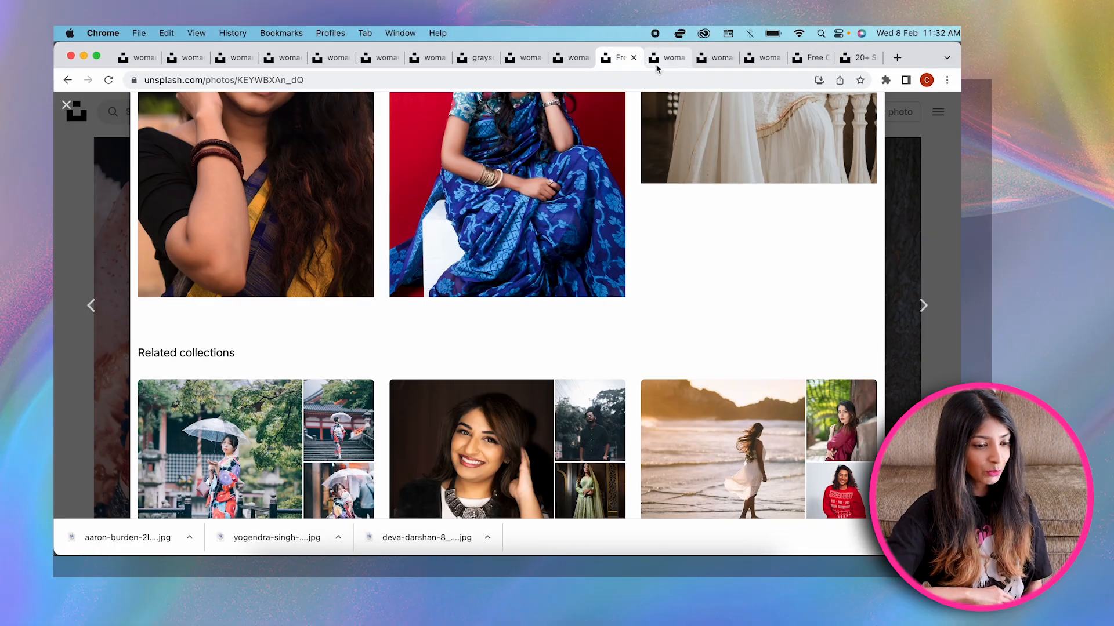
left_click(656, 63)
scroll(641, 146, "up", 5)
left_click(705, 58)
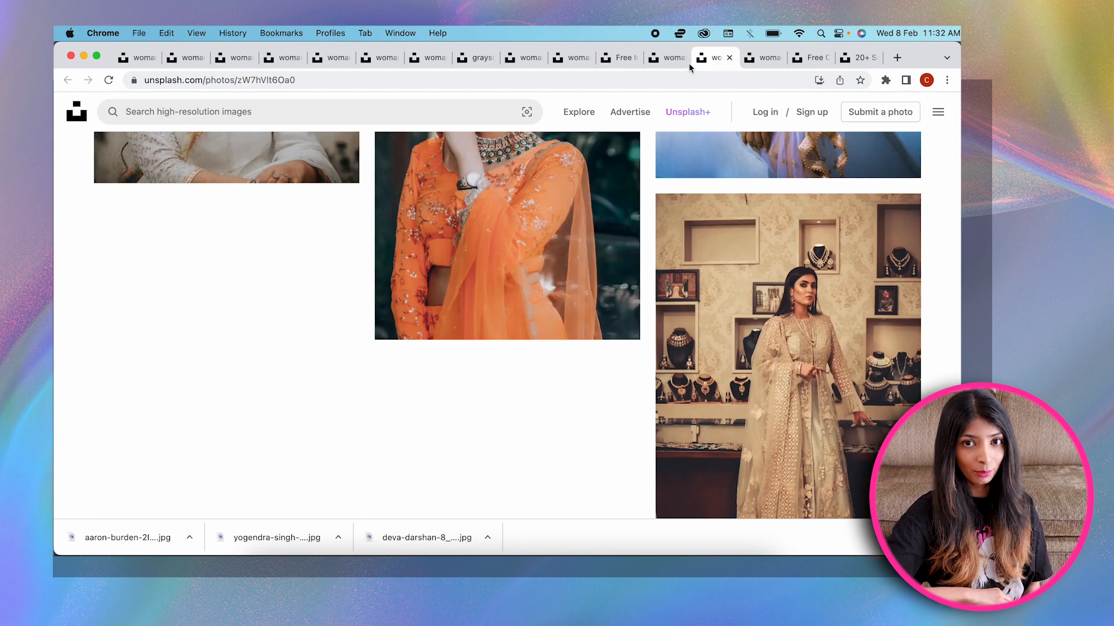
left_click(674, 61)
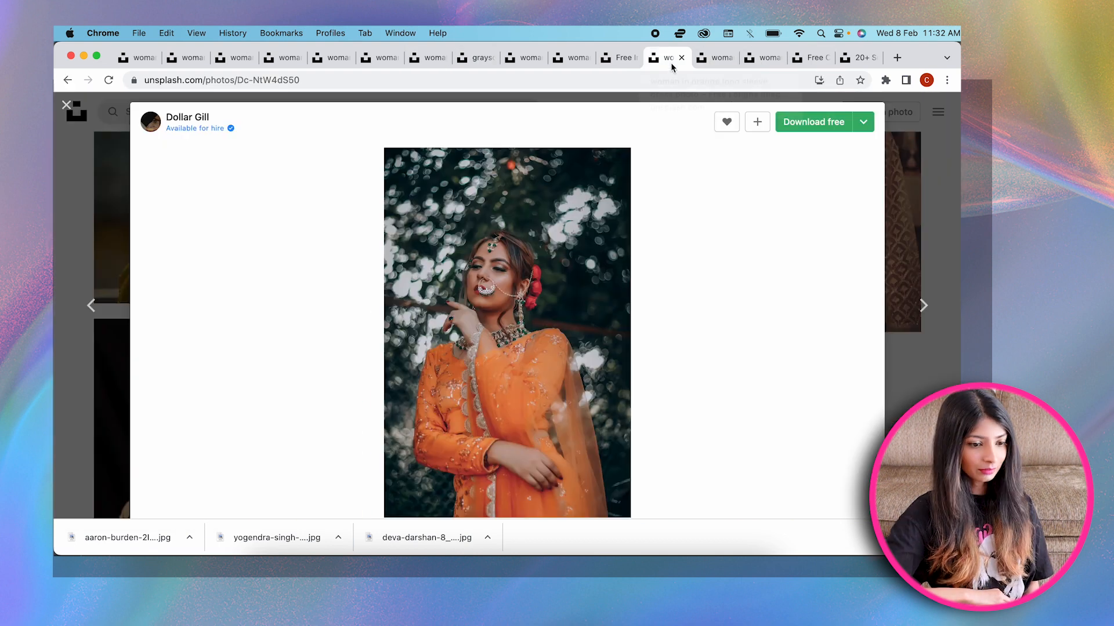
left_click(618, 60)
left_click(571, 58)
left_click(523, 58)
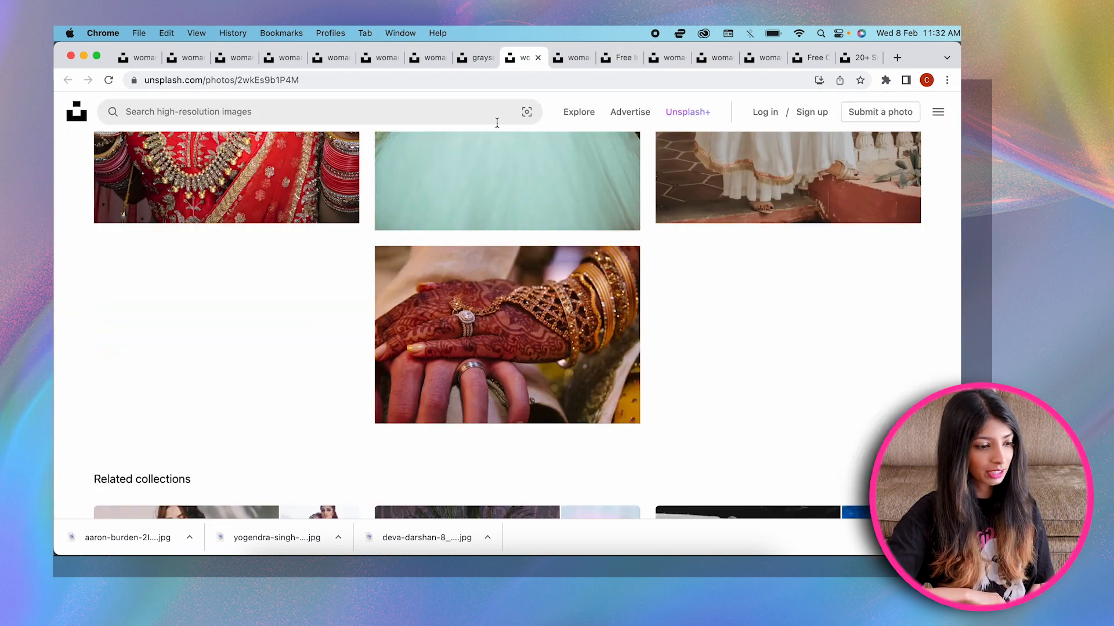
scroll(495, 139, "up", 10)
scroll(492, 162, "down", 7)
left_click(226, 348)
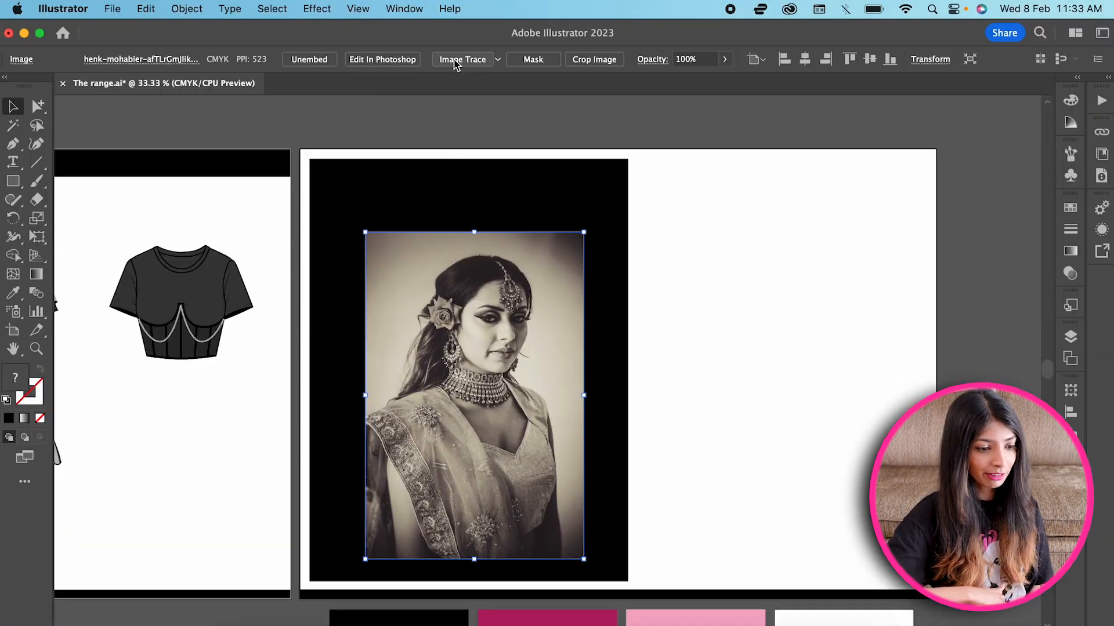
Convert the placed bride portrait into a grayscale vector image with Image Trace.
left_click(465, 59)
left_click(210, 60)
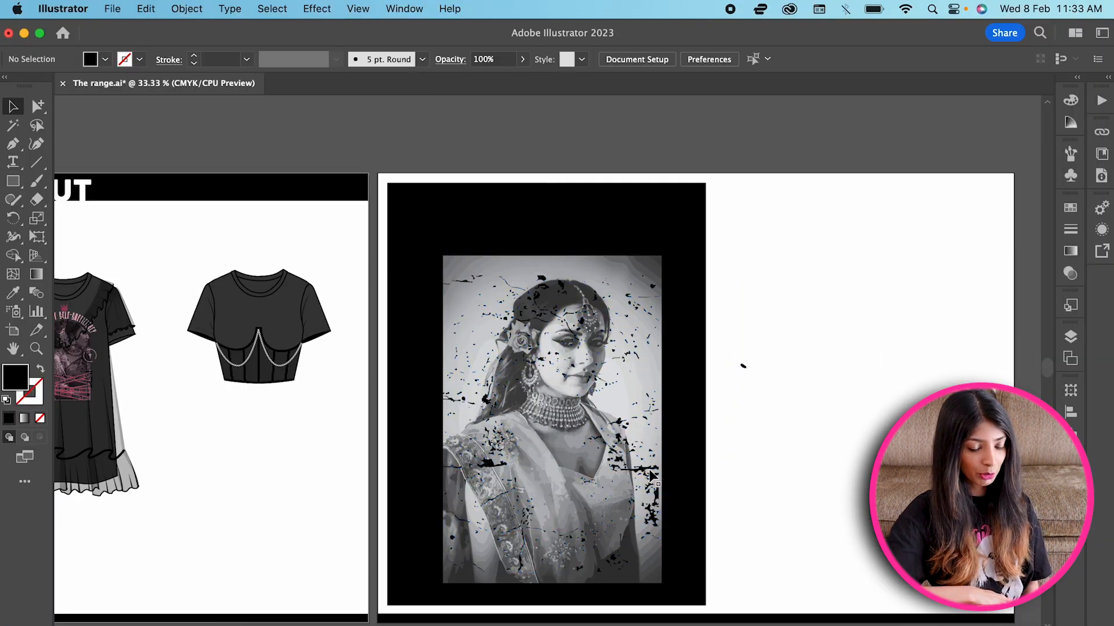
Position the grunge texture over the bride portrait and tint it with a pink rectangle at 53% opacity.
left_click(741, 365)
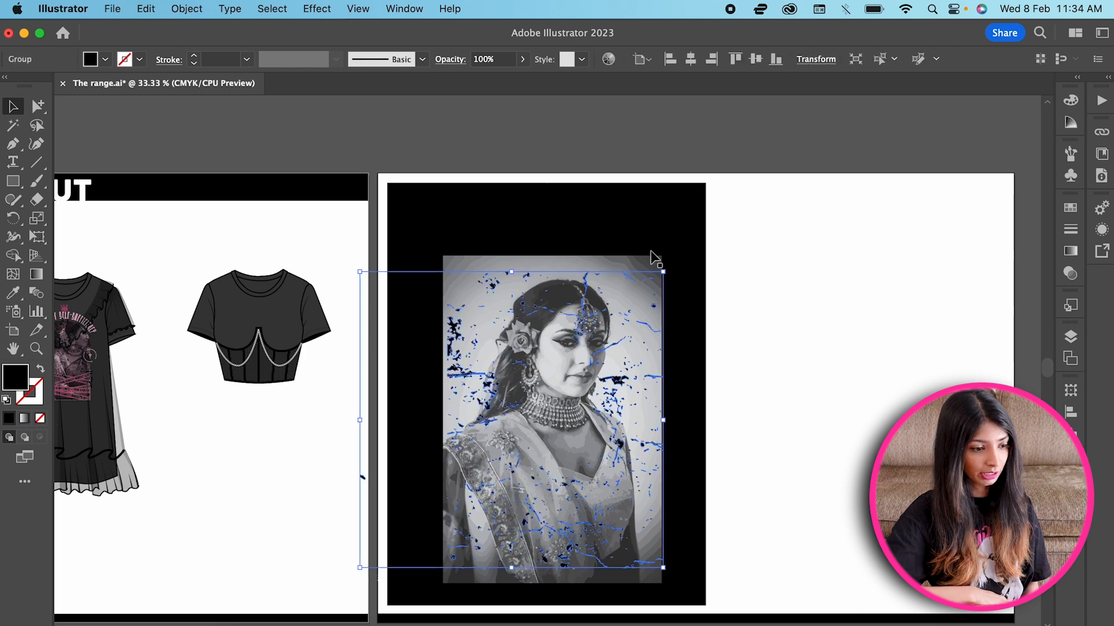
key("m")
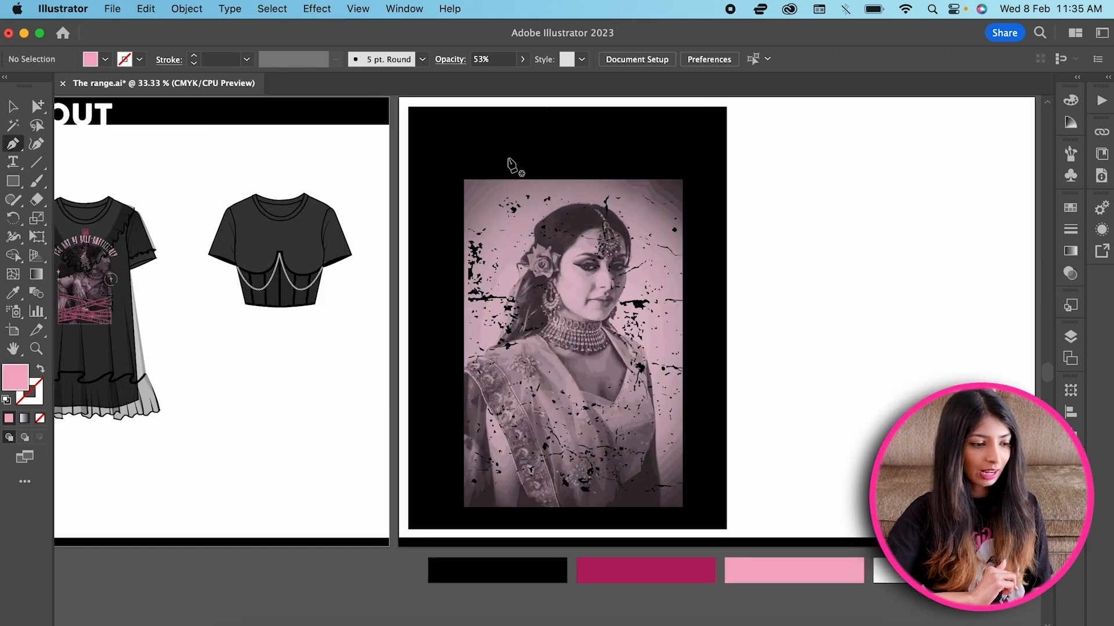
Draw a shallow arc across the portrait's upper edge with the Pen tool, with a pink stroke and no fill.
left_click(435, 189)
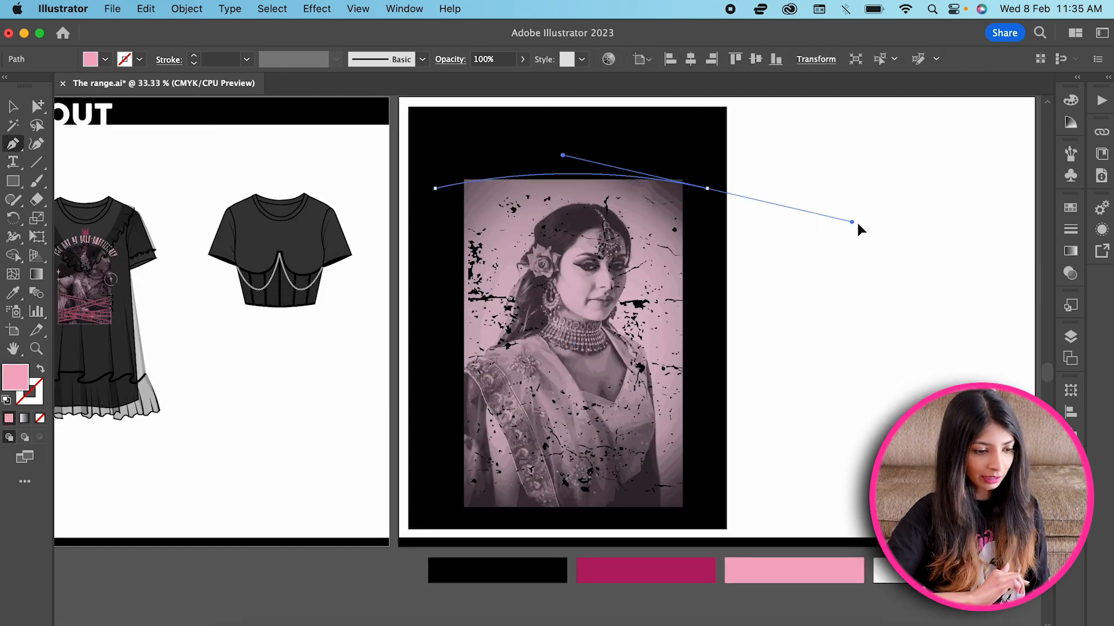
left_click_drag(858, 224, 873, 227)
left_click(13, 106)
left_click(40, 369)
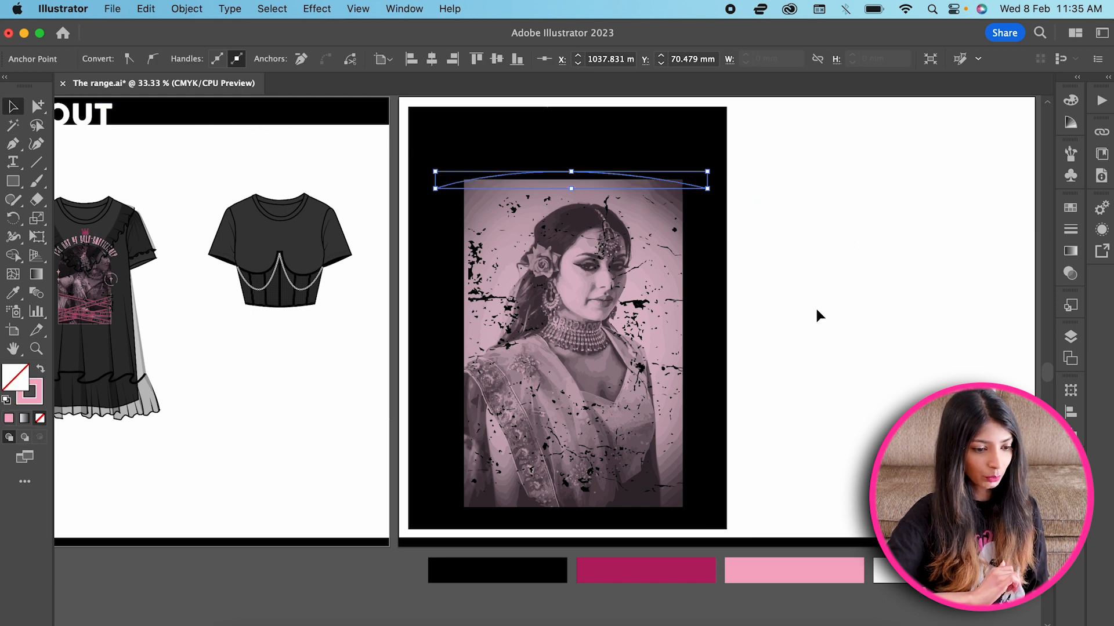
left_click(816, 310)
Add the text "Upward Spiral" along the arc with the Type on a Path tool in magenta and enlarge it to 81 pt.
scroll(817, 310, "up", 1)
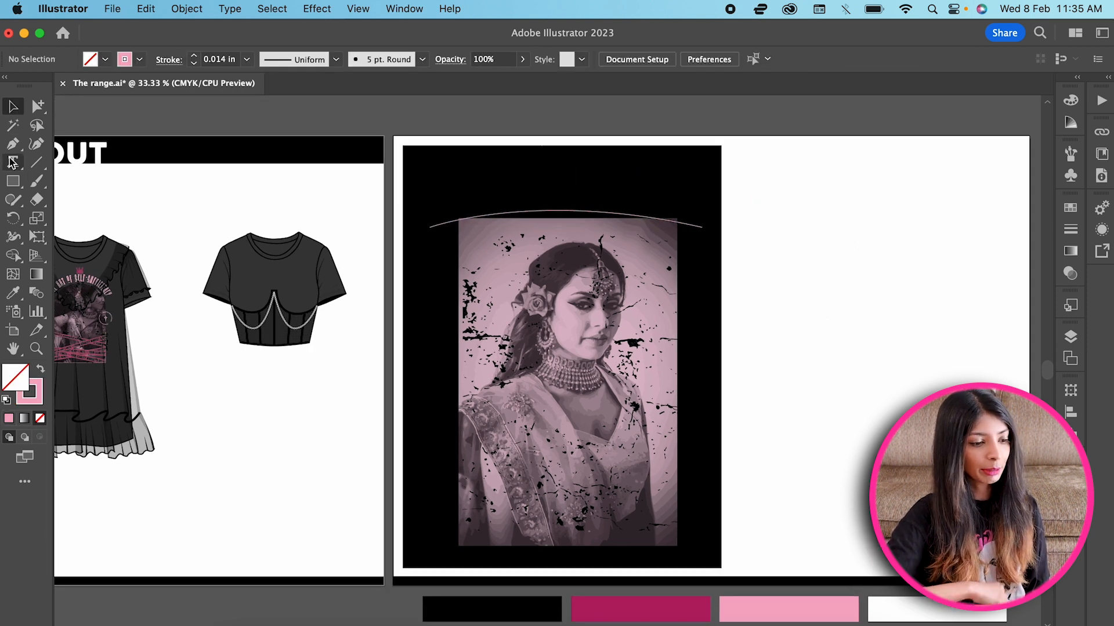
left_click_drag(12, 162, 45, 167)
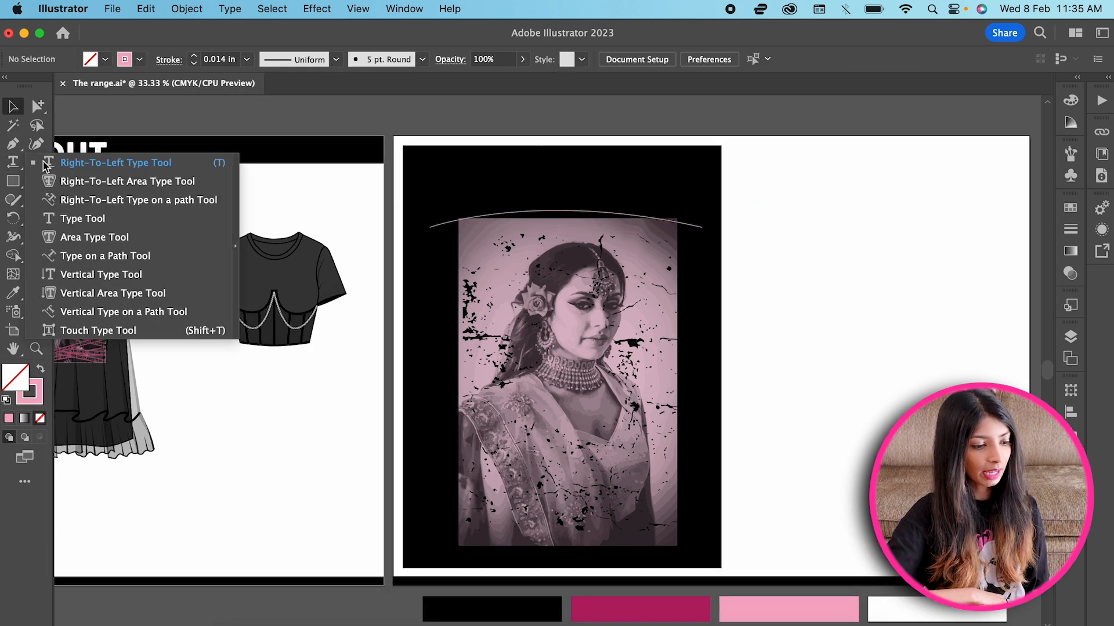
left_click(70, 256)
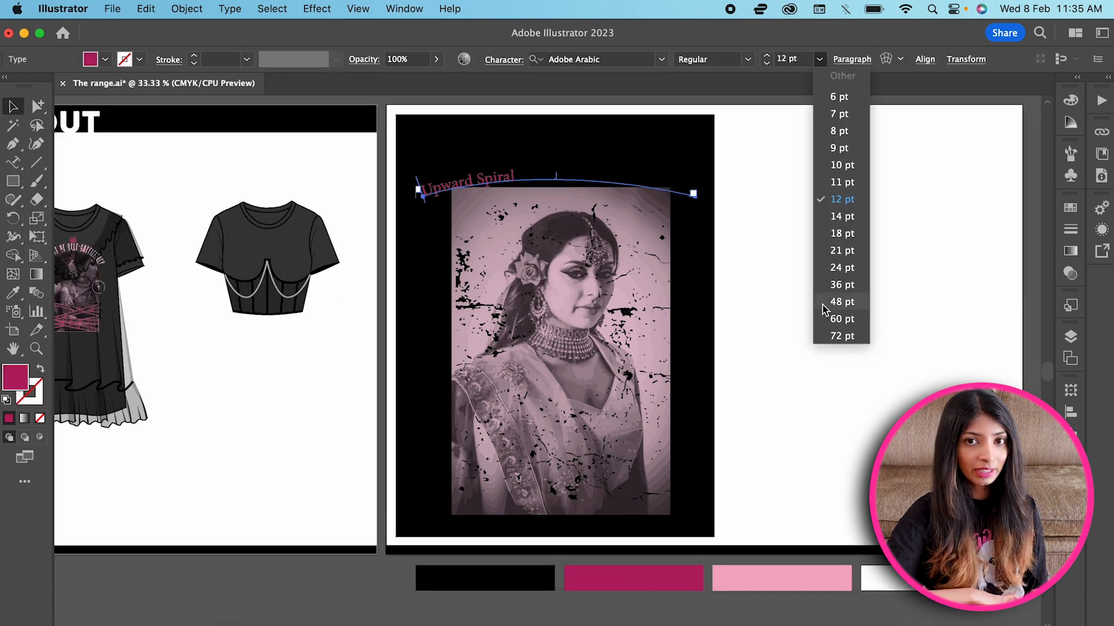
left_click(820, 302)
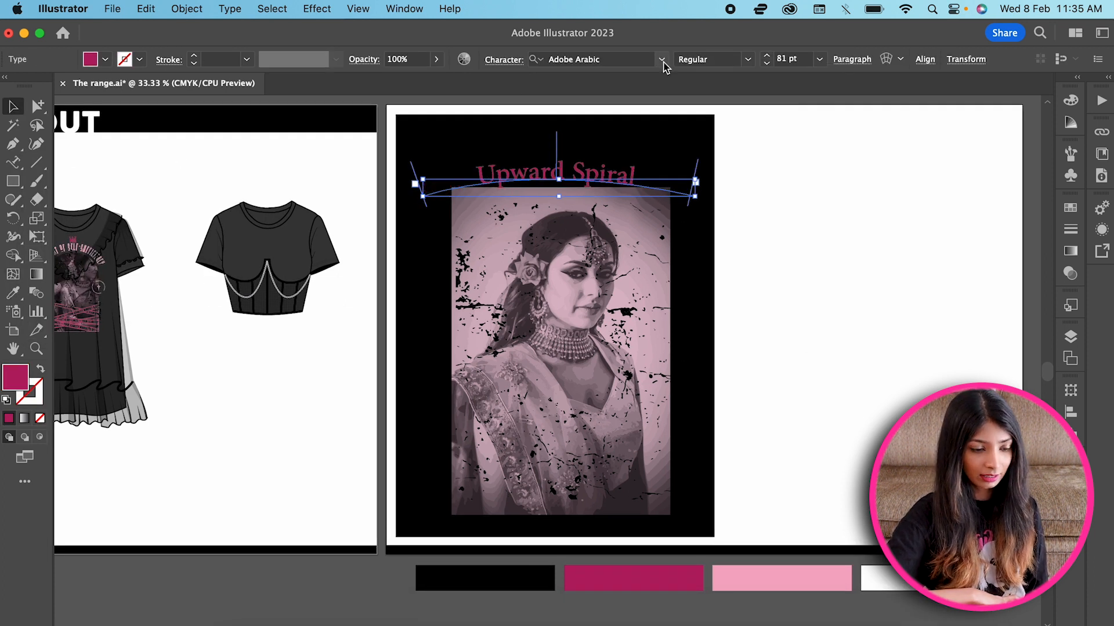
Change the font of the "Upward Spiral" lettering to Ancient Medium.
left_click(661, 59)
type("ancie")
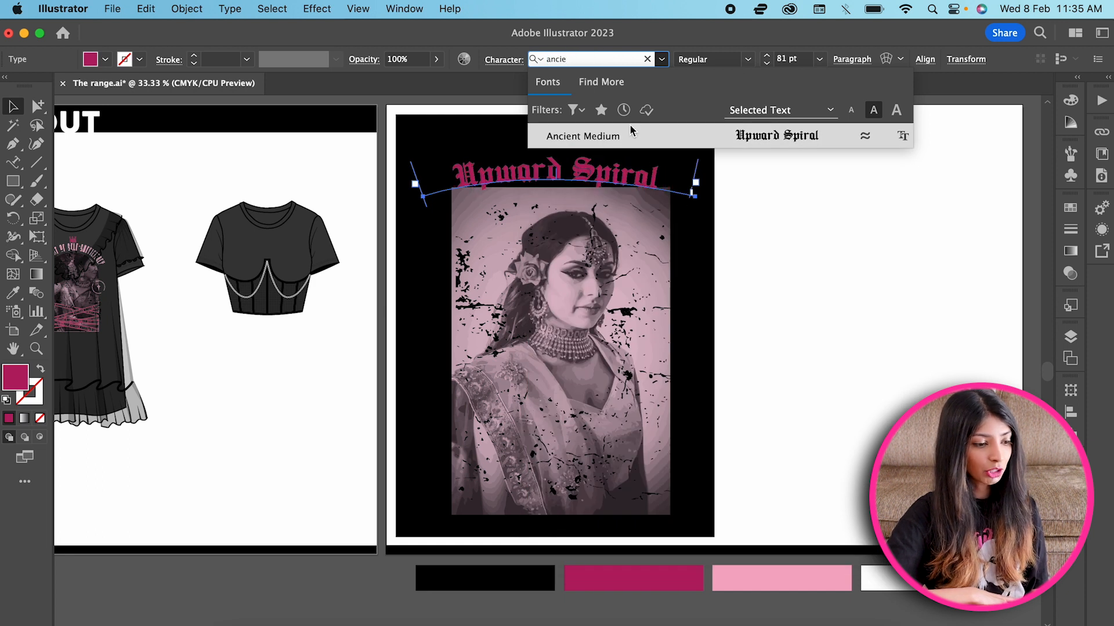
left_click(631, 139)
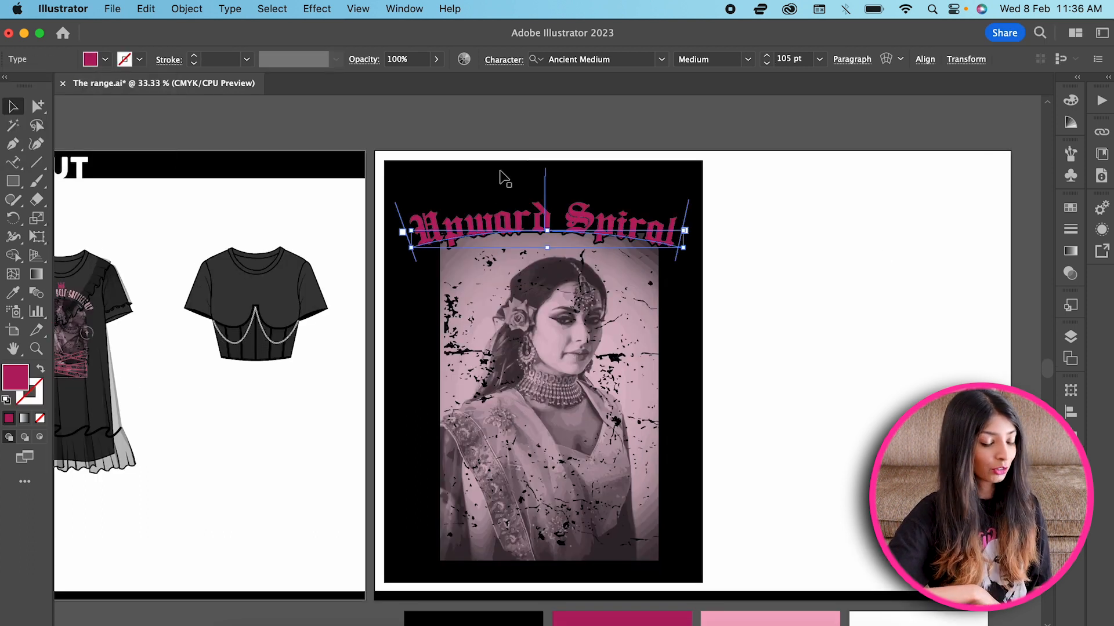
Select the graphic's artwork and thicken the black outline around the "Upward Spiral" lettering.
key("super+a")
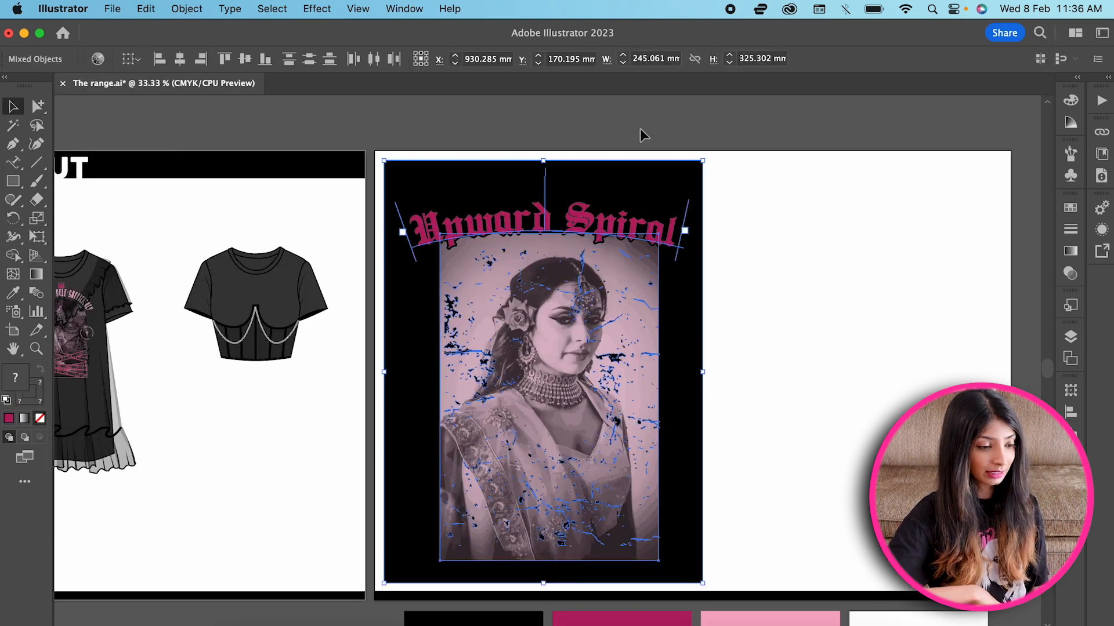
left_click(246, 59)
left_click(273, 162)
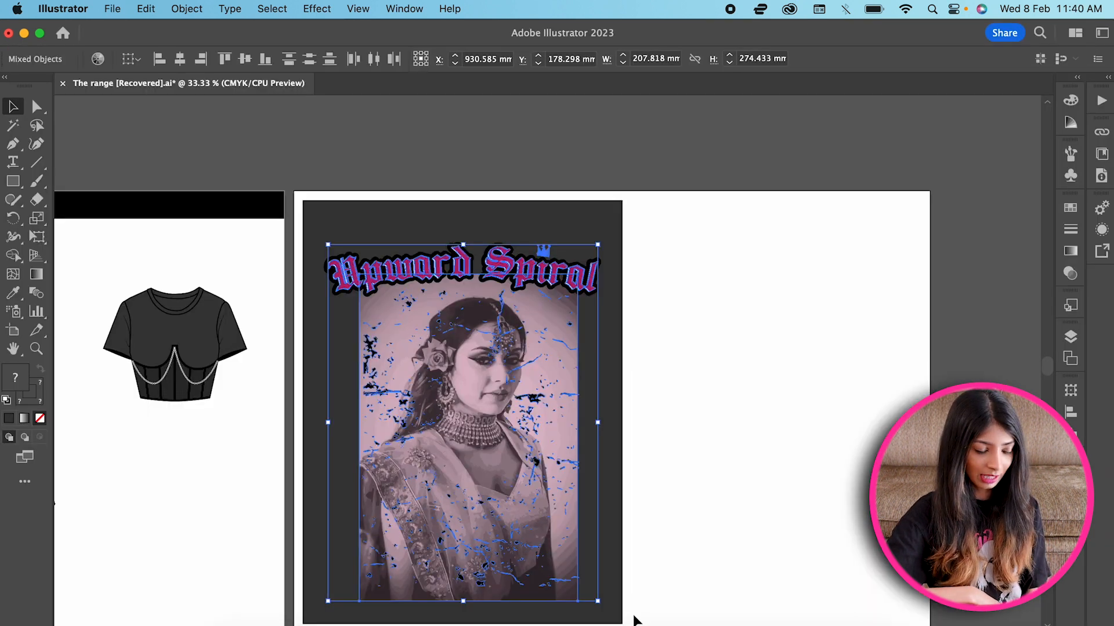
Fit the Upward Spiral portrait into the corset crop top's panels with a clipping mask.
scroll(635, 621, "left", 5)
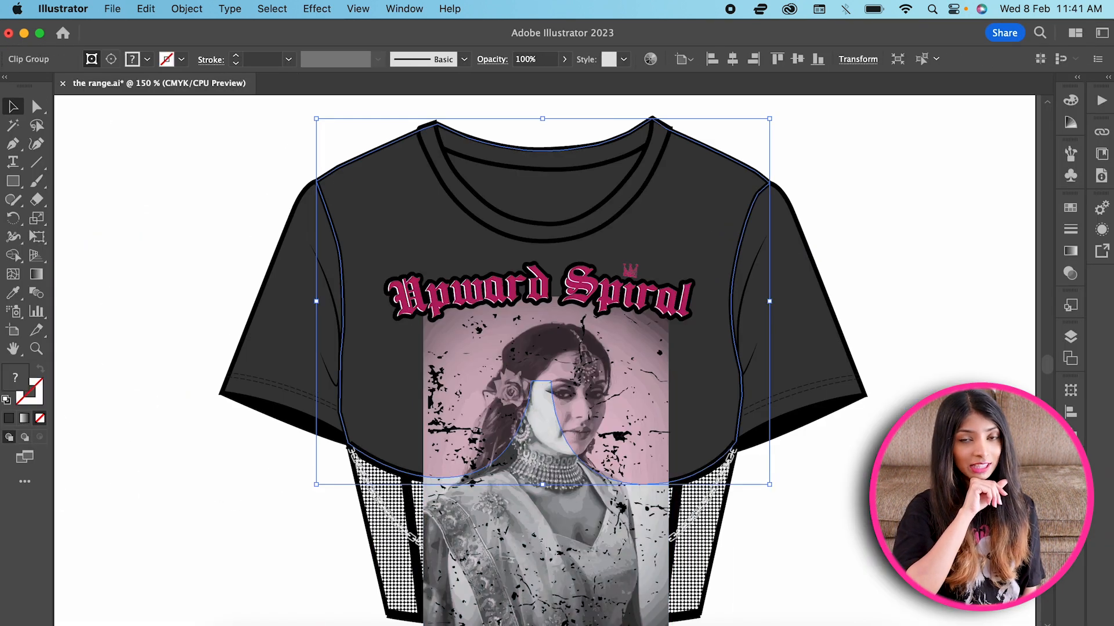
right_click(550, 544)
left_click(587, 517)
left_click(855, 516)
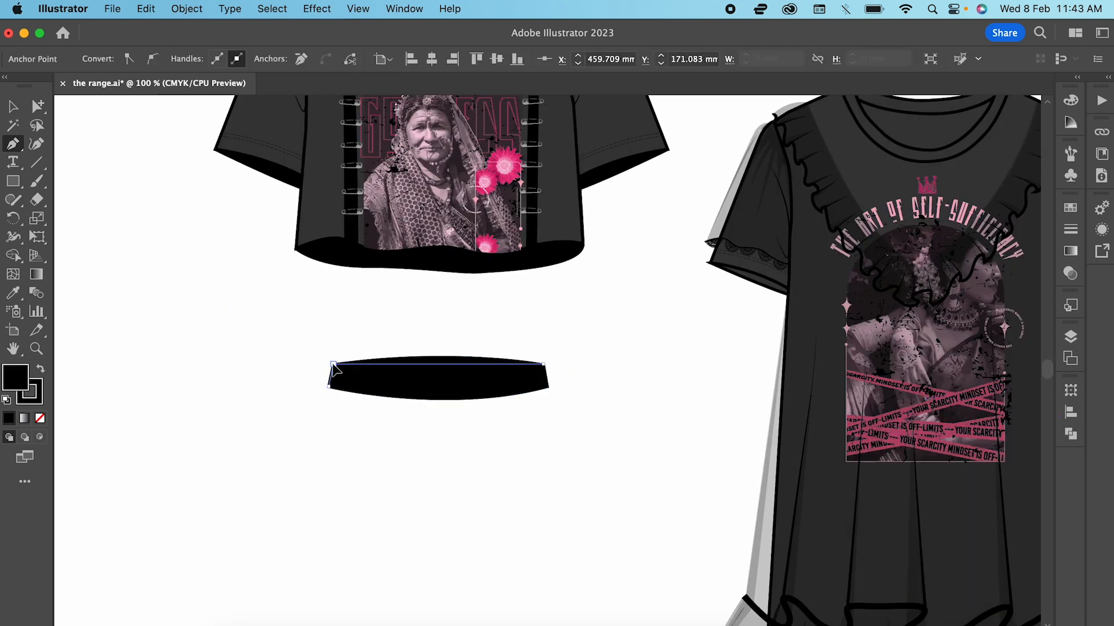
Finish the skirt's waistband and draw half of the skirt body below it with the Pen tool.
key("v")
left_click(192, 328)
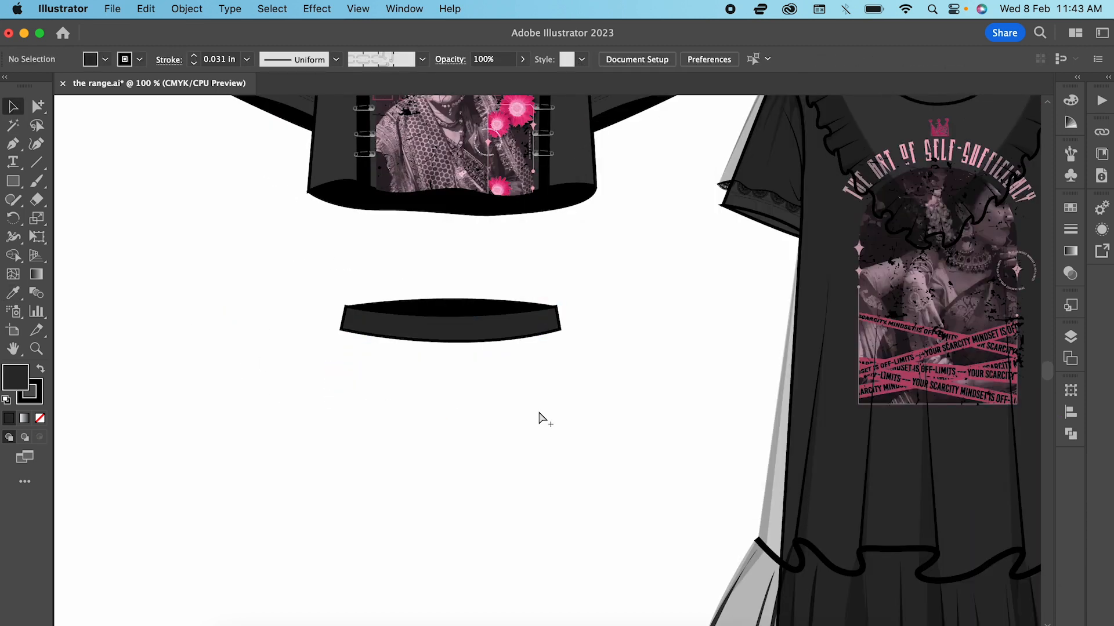
scroll(353, 249, "down", 5)
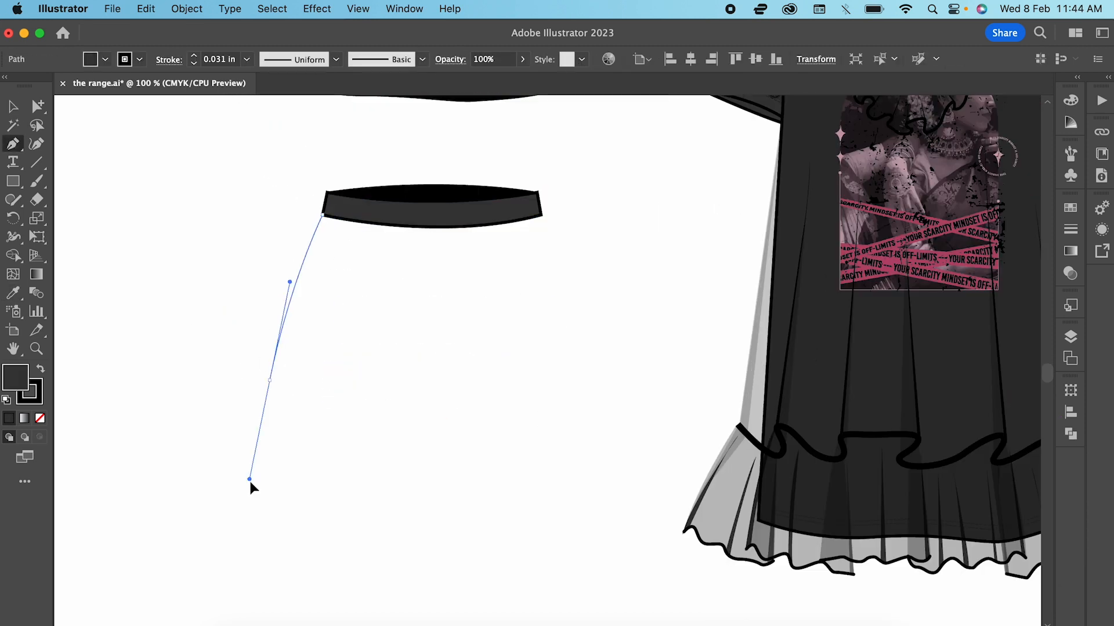
left_click_drag(250, 487, 252, 489)
left_click(322, 215)
Mirror a copy of the skirt half, unite both halves and curve the side seams of the skirt body.
key("super+shift+v")
right_click(345, 304)
left_click(522, 545)
left_click_drag(414, 346, 591, 346)
left_click(1071, 434)
right_click(439, 304)
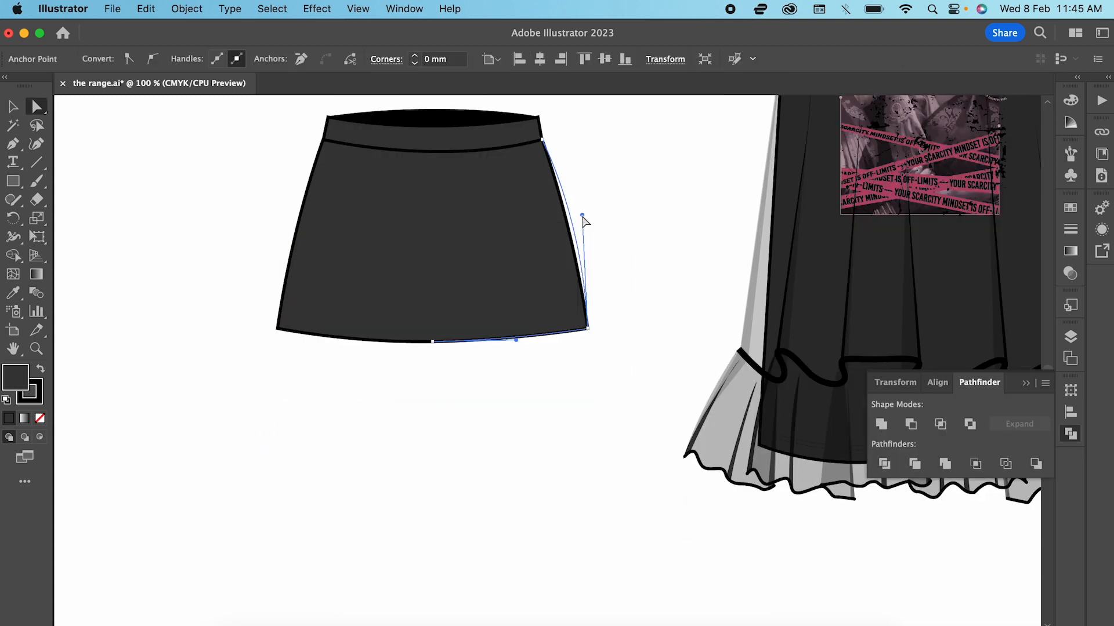
left_click_drag(601, 416, 602, 415)
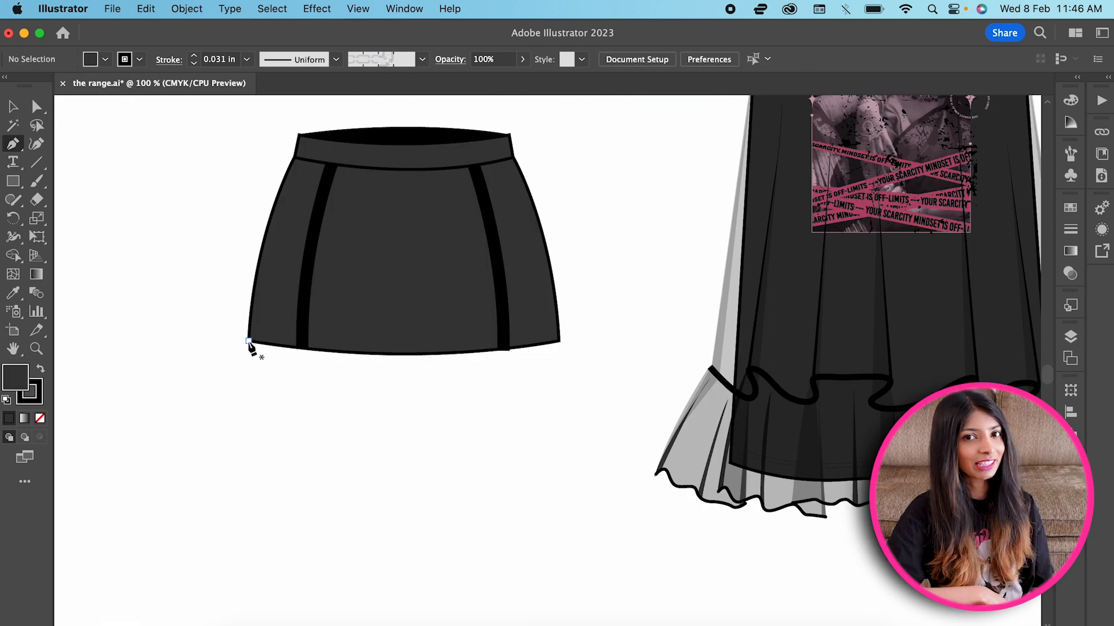
Draw a flared panel with a wavy hem below the skirt body using the Pen tool.
left_click(248, 341)
mouse_move(218, 429)
left_mouse_down()
mouse_move(212, 458)
mouse_move(275, 446)
left_mouse_up()
left_click_drag(307, 445, 334, 442)
left_click_drag(376, 445, 400, 451)
left_click_drag(448, 449, 473, 442)
left_click_drag(503, 433, 595, 430)
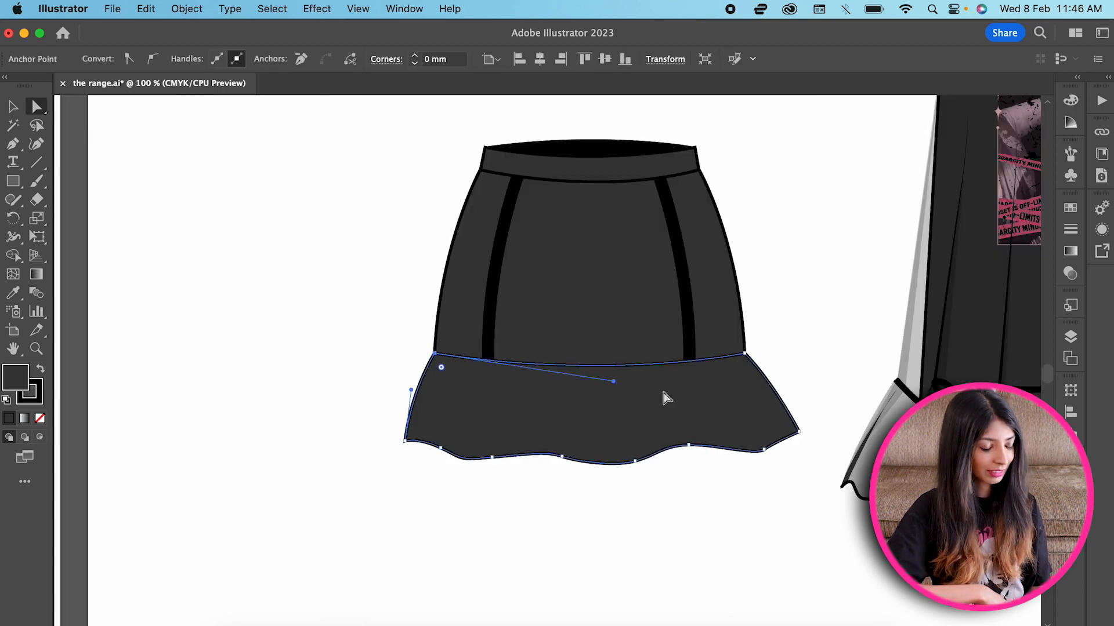
left_click(753, 482)
Draw a jagged trim under the skirt's hem with the Pencil tool, give it the dress frill's sheer style and send it to the back.
left_click(912, 284)
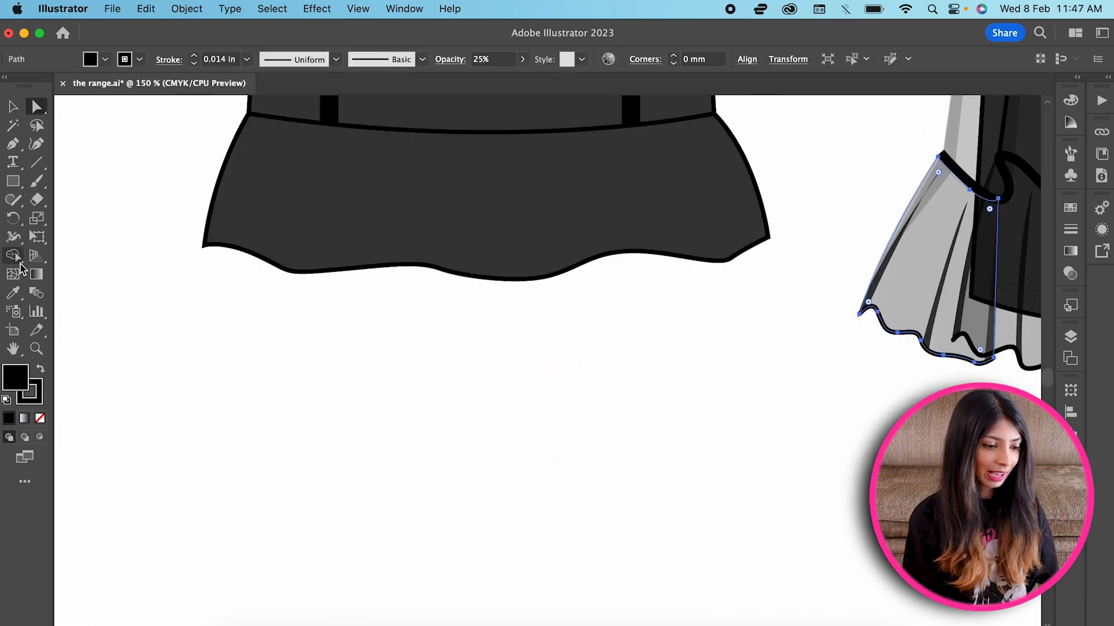
key("n")
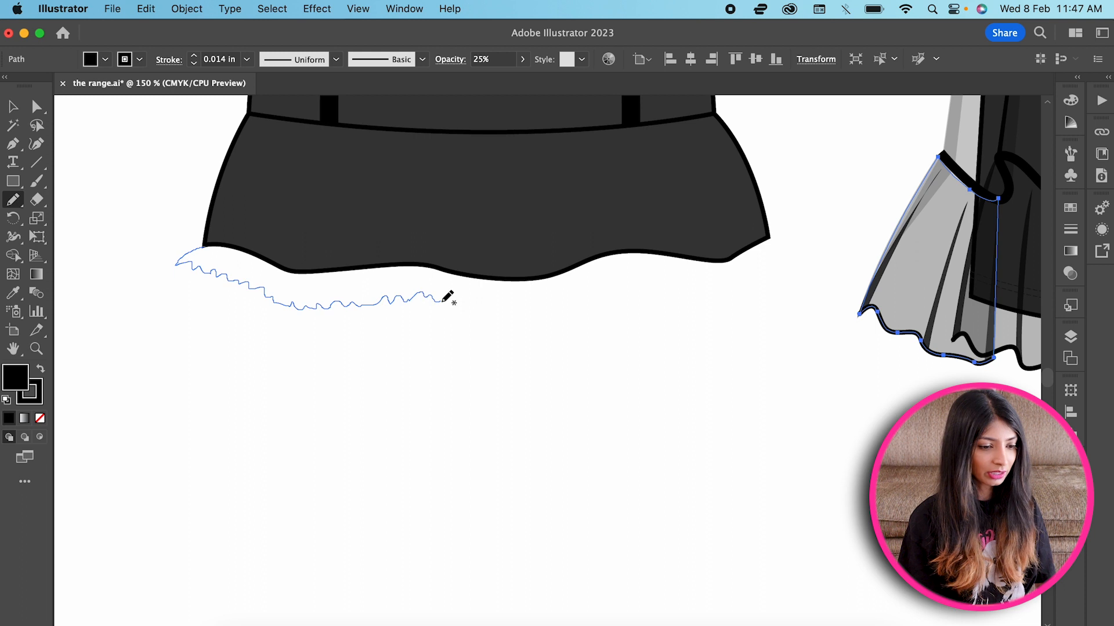
left_click_drag(803, 264, 203, 246)
key("i")
left_click(912, 284)
right_click(430, 255)
mouse_move(510, 559)
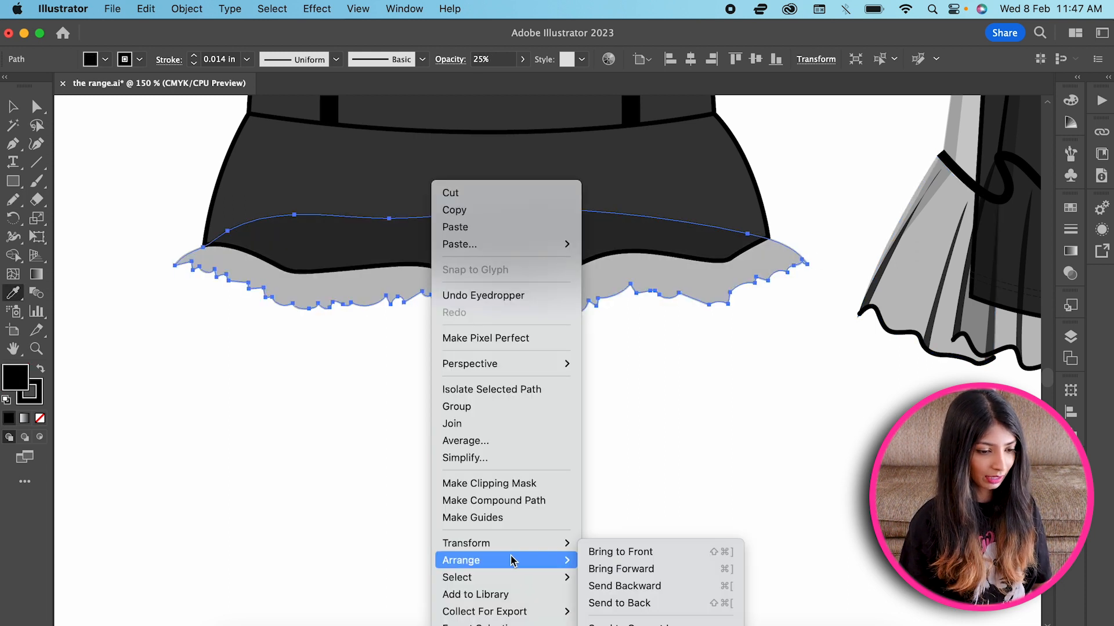
left_click(619, 602)
left_click(36, 107)
left_click(104, 187)
Draw a second, longer jagged layer below the hem trim in the same sheer style and send it to the back.
left_click_drag(282, 322, 432, 326)
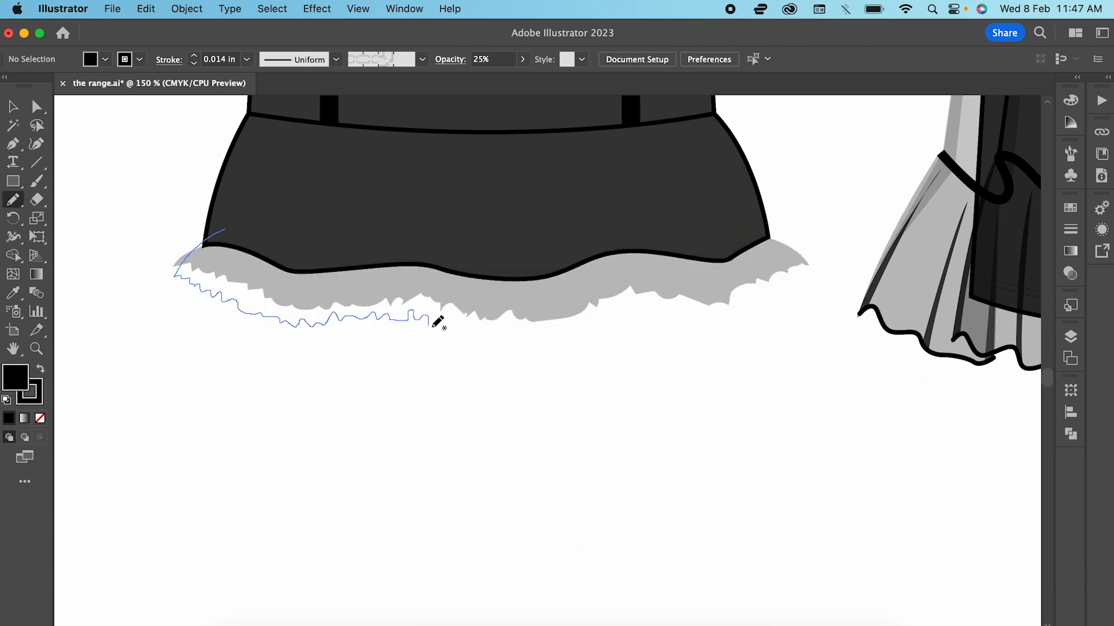
mouse_move(726, 312)
left_mouse_down()
mouse_move(251, 219)
mouse_move(225, 229)
left_mouse_up()
key("i")
left_click(252, 261)
right_click(254, 259)
left_click(452, 602)
key("v")
left_click(464, 377)
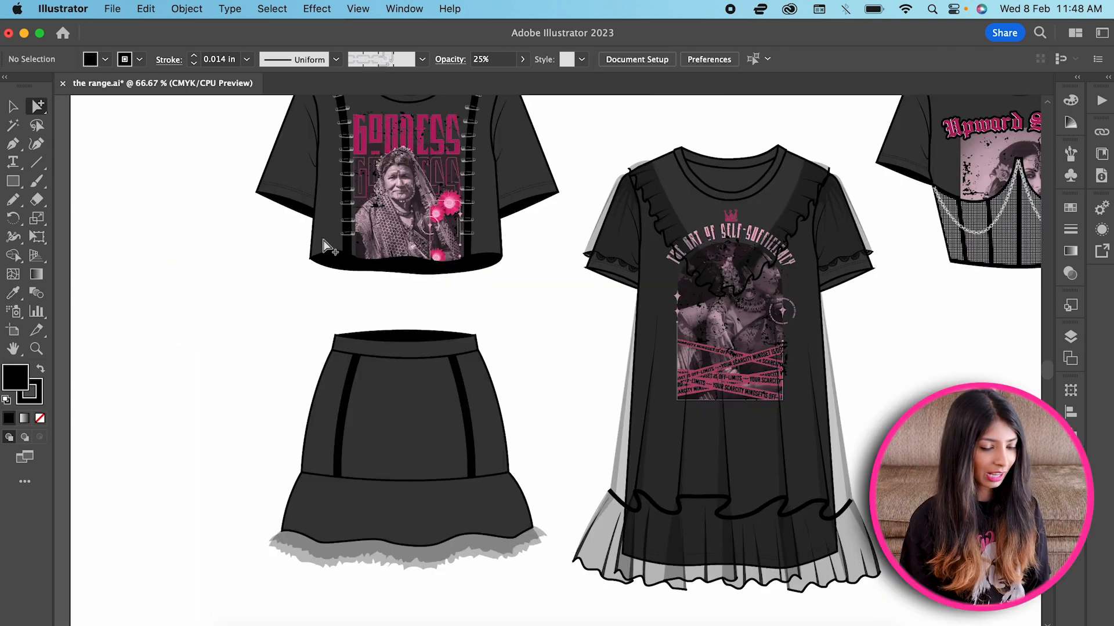
Copy the row of safety pins from the GODDESS crop top onto the skirt's right-hand black strip.
left_click(343, 244)
left_click_drag(343, 244, 472, 377)
key("super+plus")
key("super+plus")
key("super+plus")
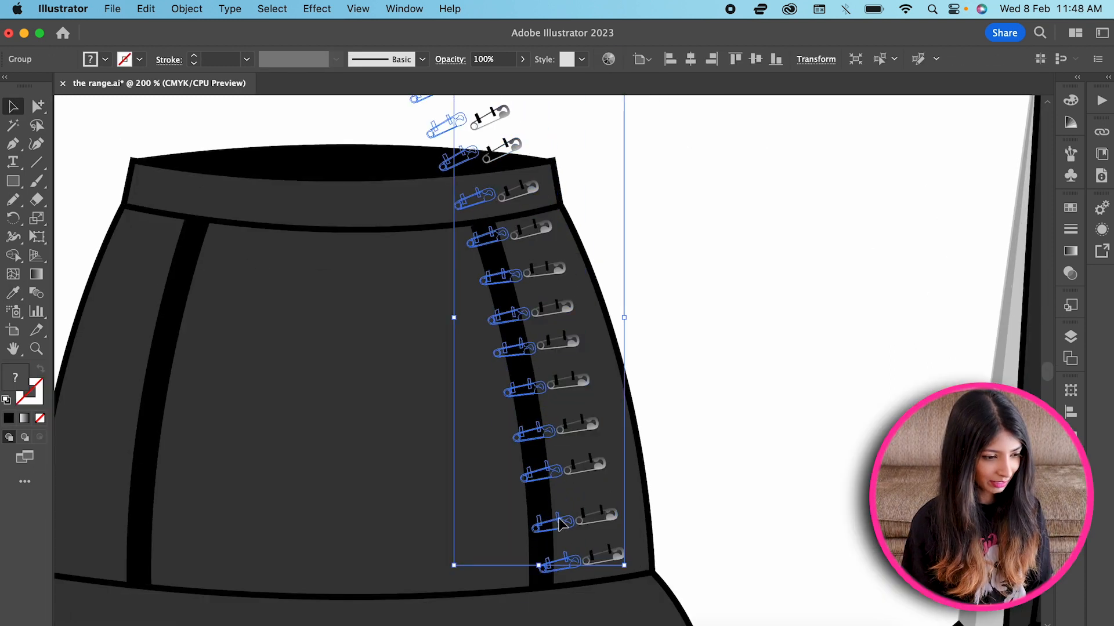
right_click(507, 275)
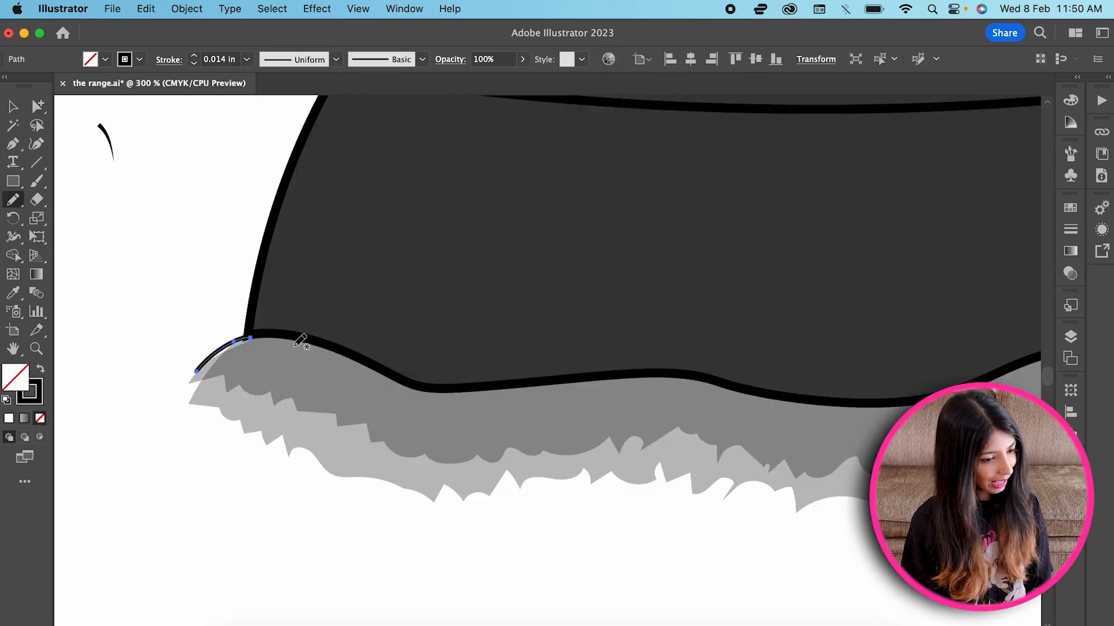
Draw short gather lines along the skirt's hem trim with the Pencil tool and change their stroke weight.
left_click_drag(362, 363, 359, 408)
left_click_drag(392, 360, 408, 396)
left_click_drag(384, 325, 390, 397)
mouse_move(464, 322)
left_mouse_down()
mouse_move(475, 374)
mouse_move(464, 392)
left_mouse_up()
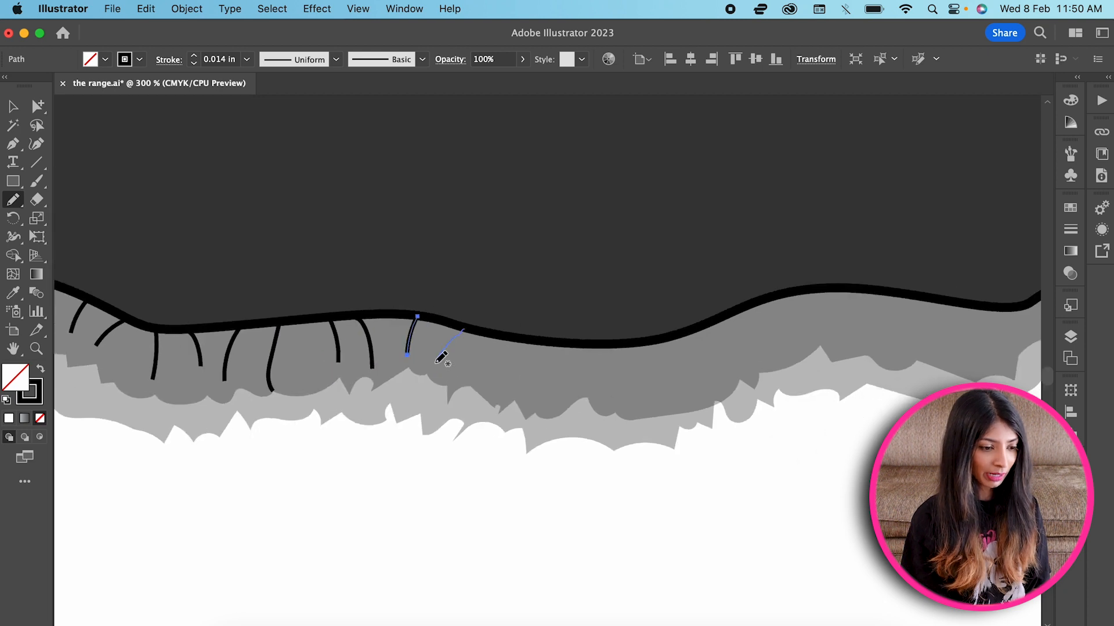
left_click_drag(511, 340, 506, 414)
left_click_drag(535, 366, 544, 429)
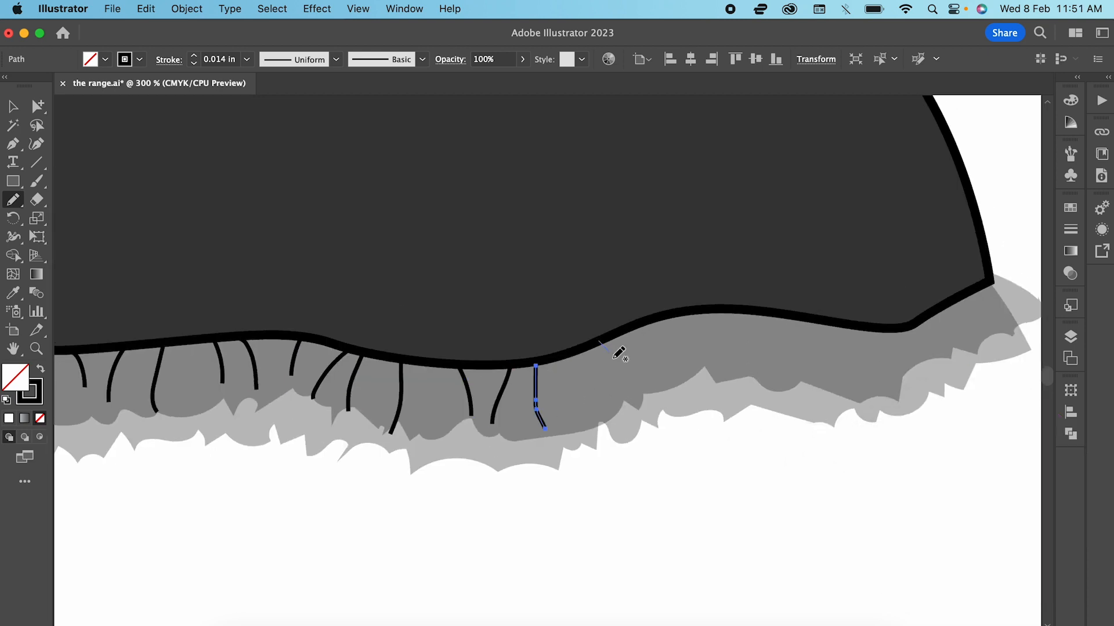
left_click_drag(715, 315, 690, 370)
left_click_drag(752, 313, 732, 379)
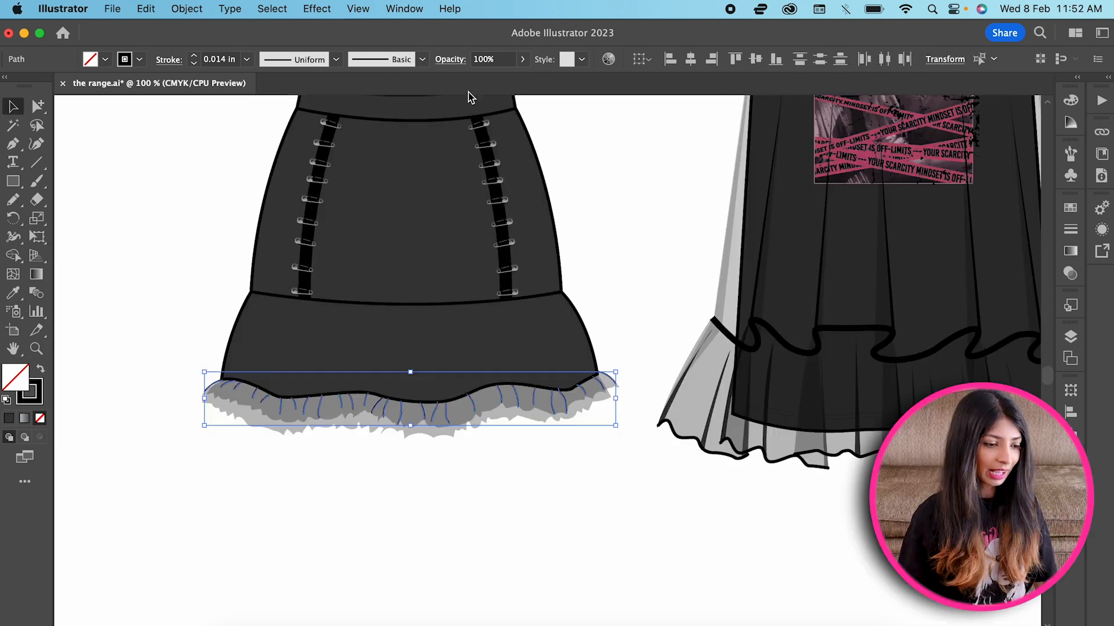
left_click(246, 58)
left_click(276, 126)
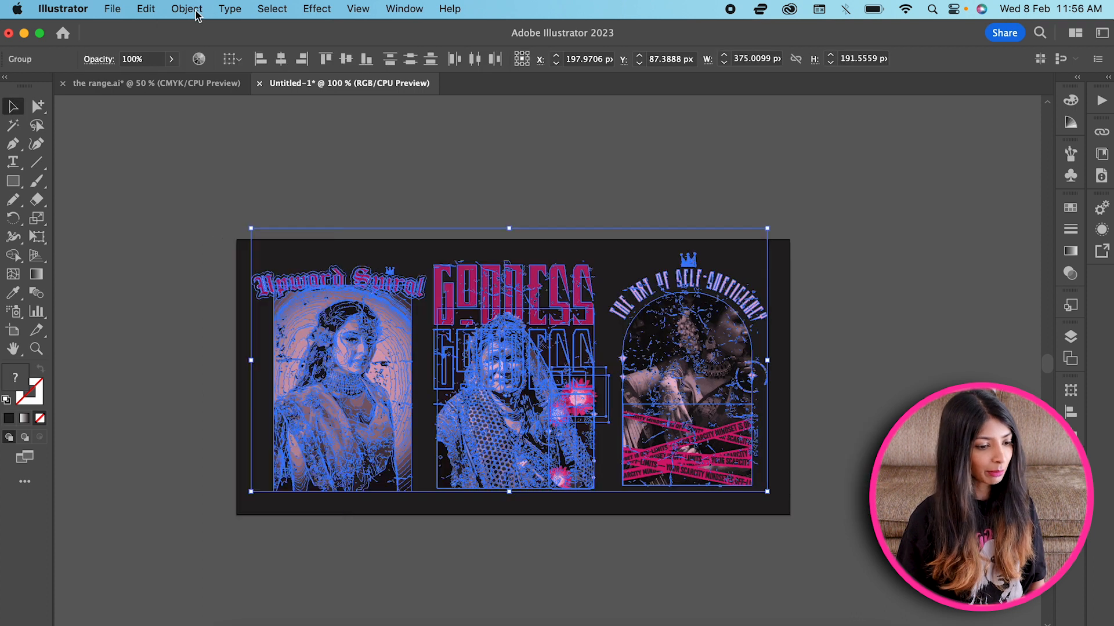
Rasterize the three graphics as RGB at High (300 ppi) with a transparent background.
left_click(187, 8)
left_click(220, 270)
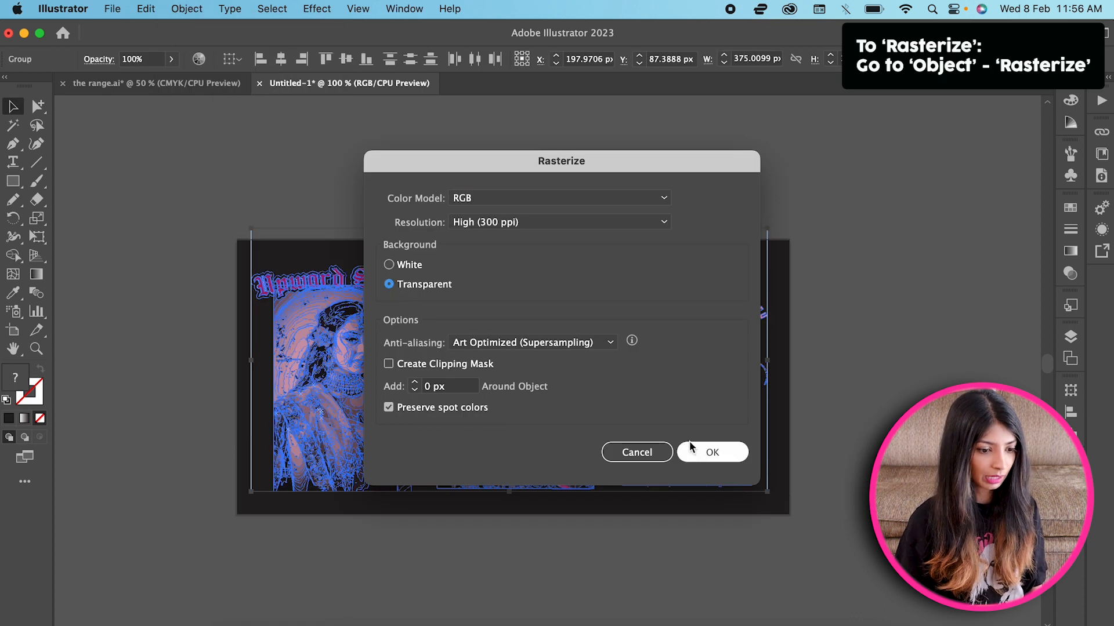
left_click(696, 454)
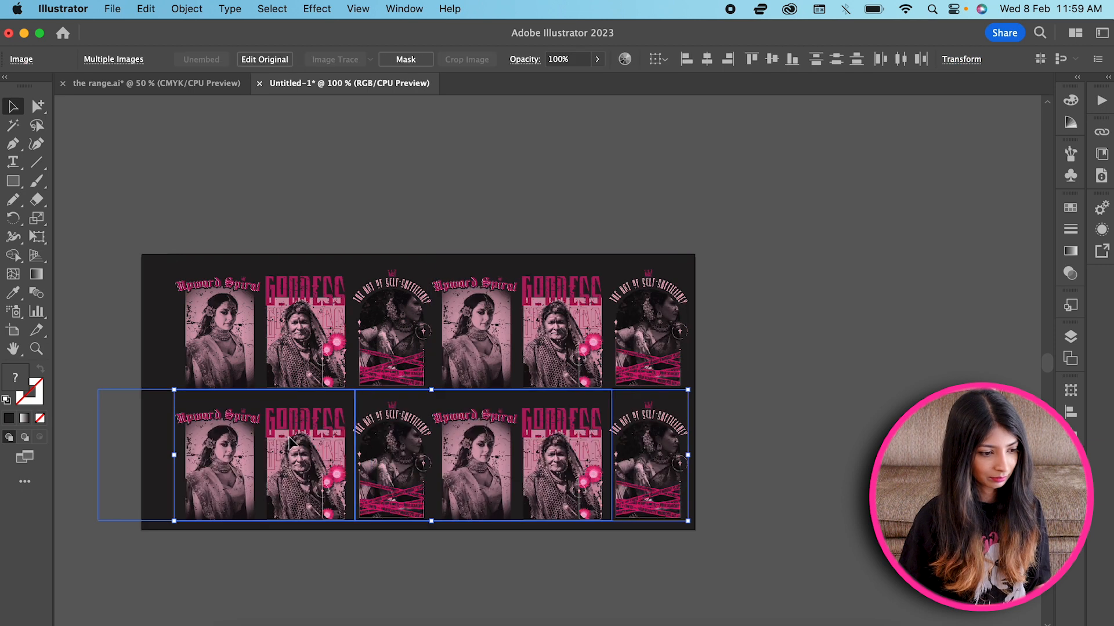
Offset the lower row of graphics sideways and draw a rectangle with no fill or stroke around one pattern repeat.
left_click_drag(289, 441, 283, 440)
left_click(667, 418)
left_click(16, 181)
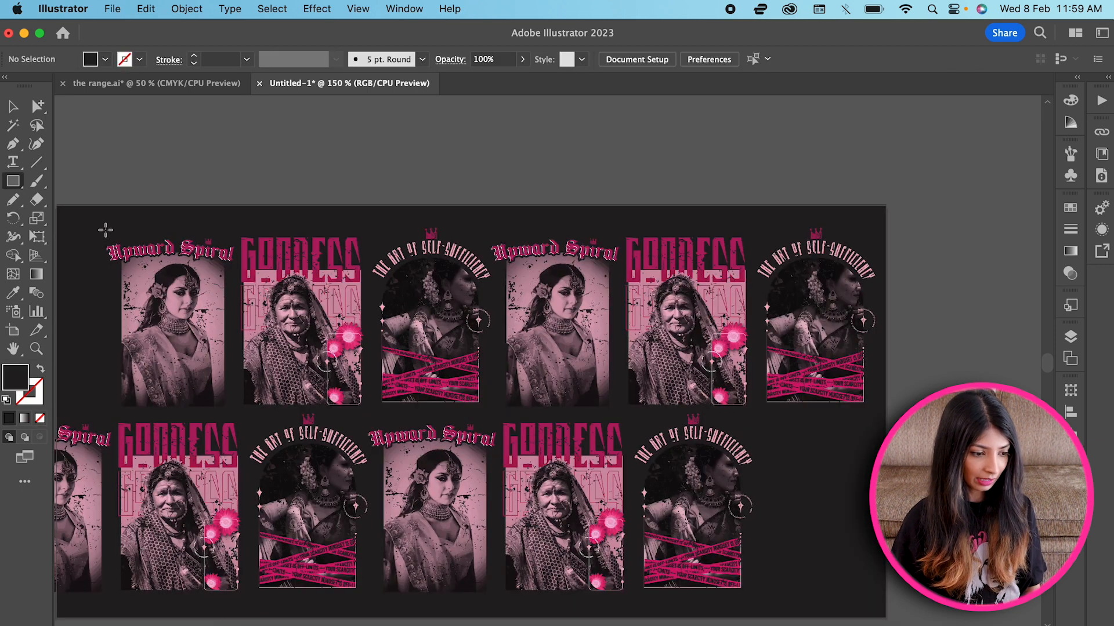
left_click_drag(105, 229, 495, 593)
left_click(105, 58)
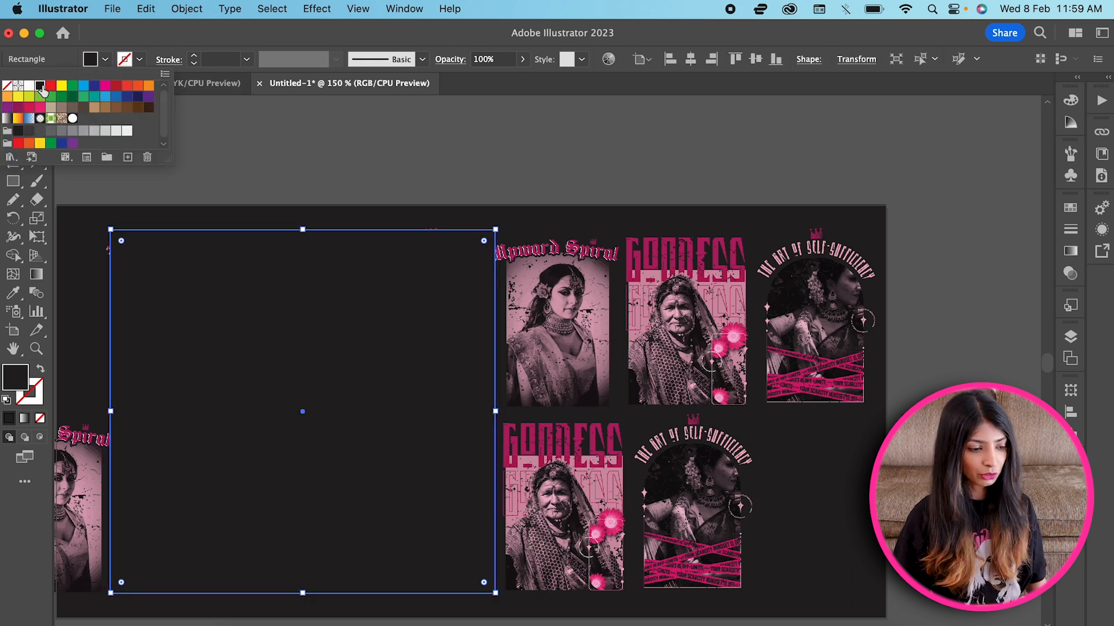
left_click(8, 86)
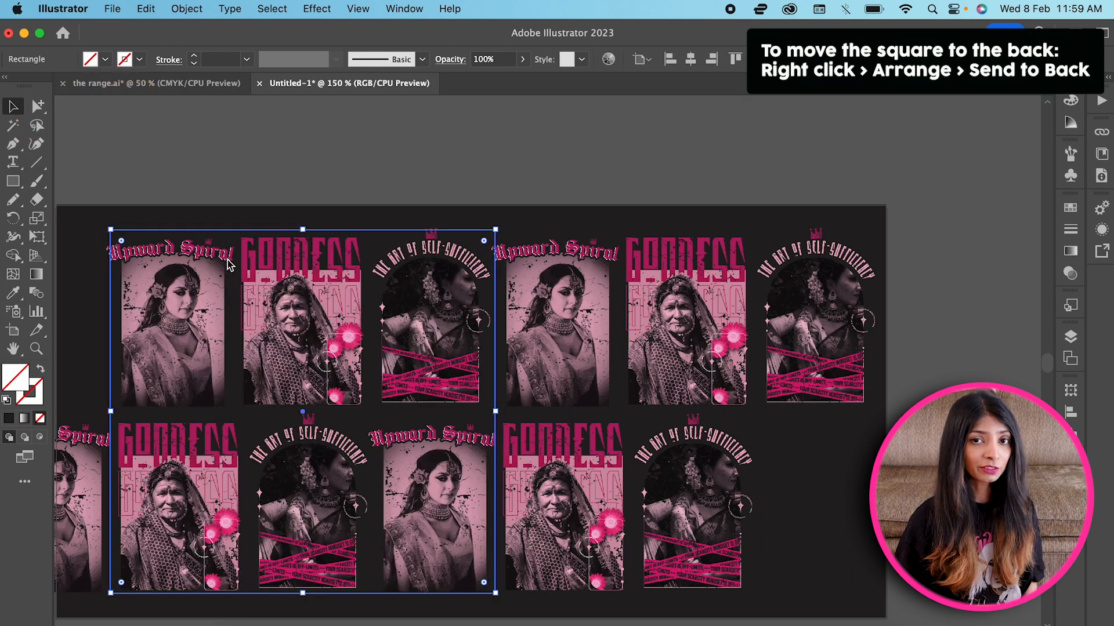
left_click(641, 124)
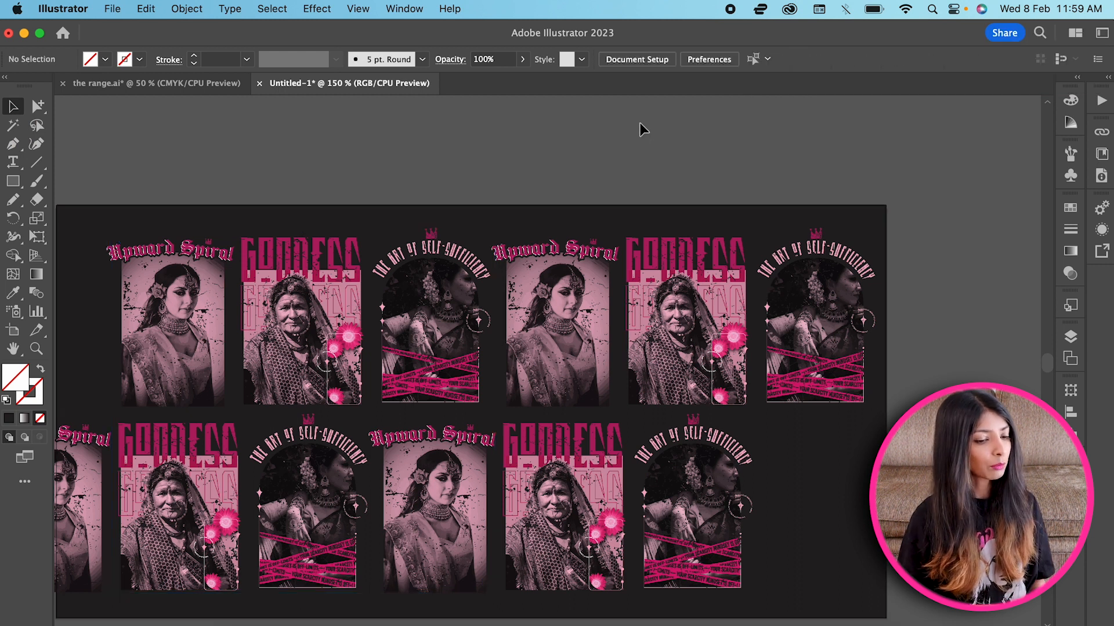
Scale down the repeating graphics and save them with their bounding rectangle as a pattern swatch.
scroll(640, 123, "left", 5)
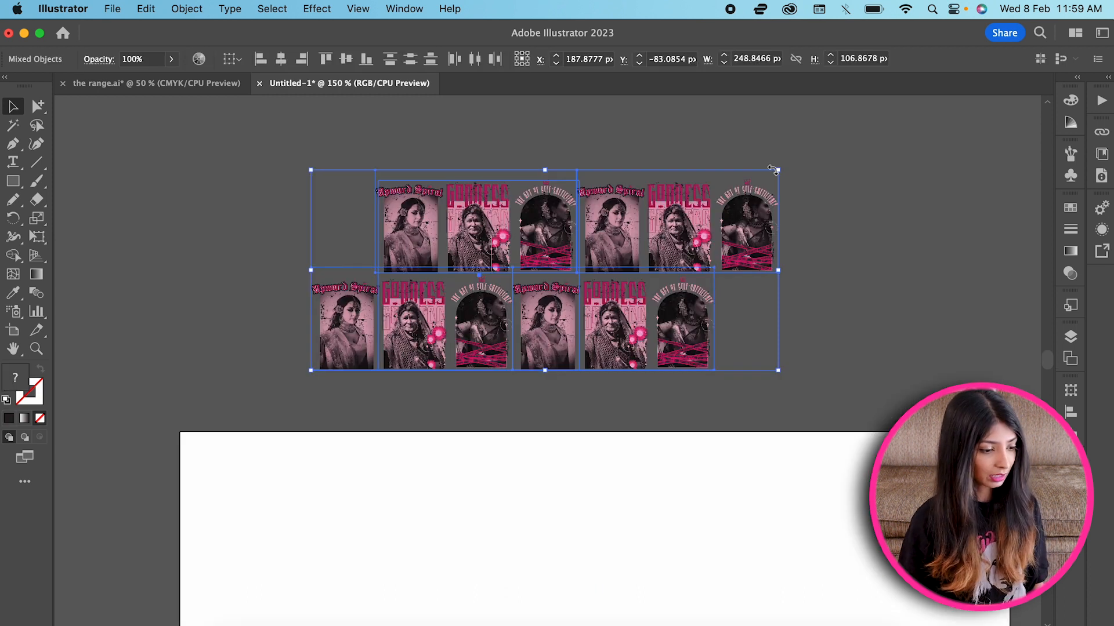
left_click(1071, 210)
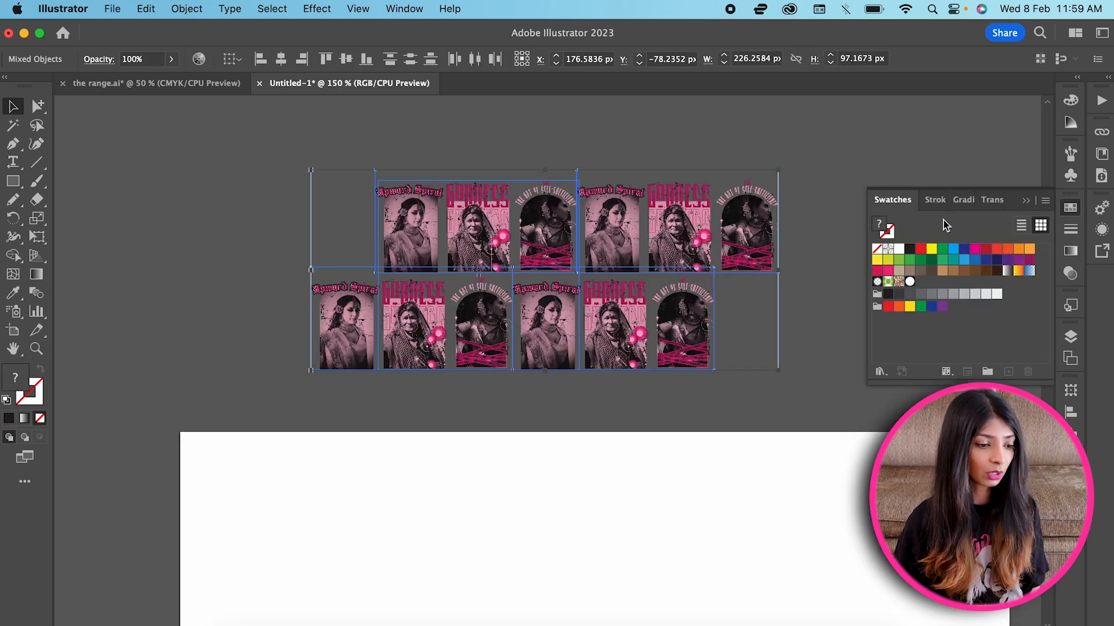
left_click_drag(606, 223, 986, 288)
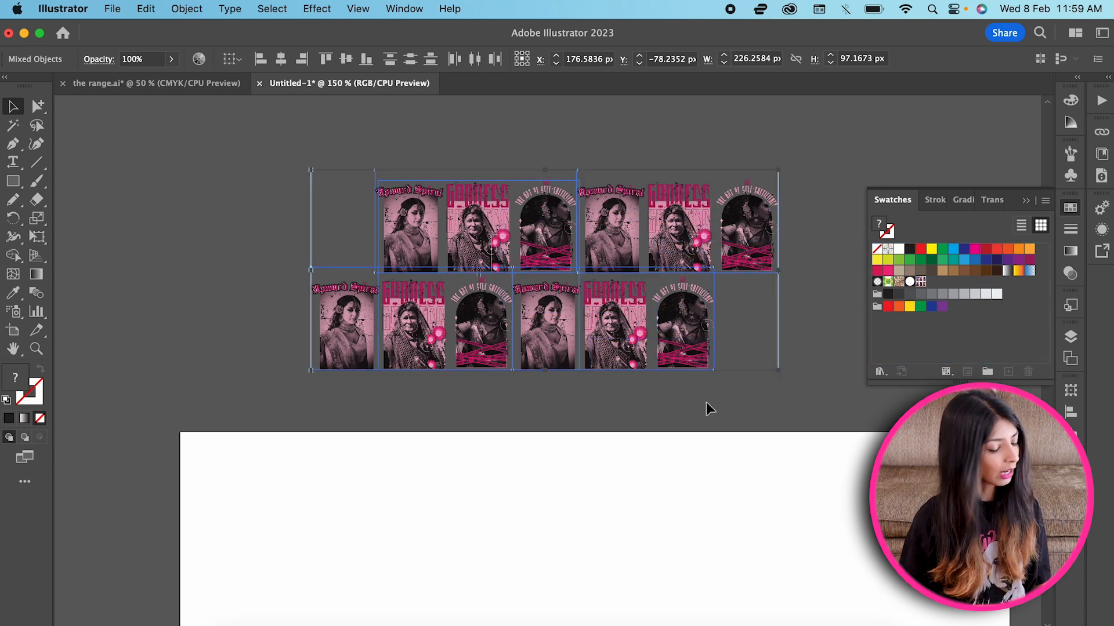
Delete the source graphics and fill a large new rectangle with the new pattern swatch.
key("Delete")
left_click_drag(114, 108, 926, 598)
left_click(920, 282)
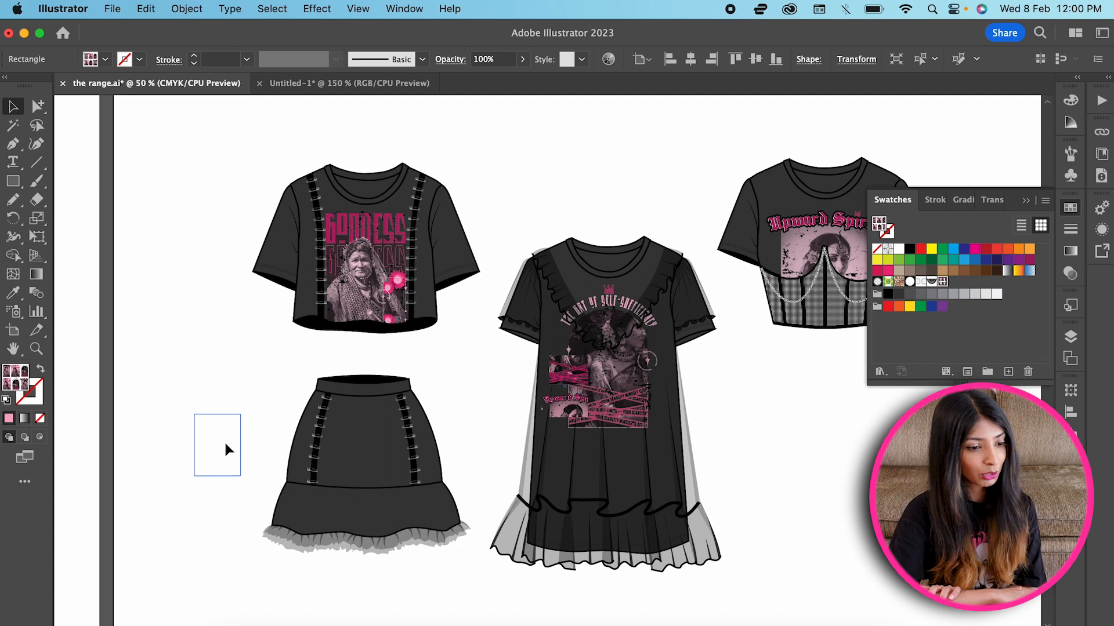
Place the pattern rectangle over the skirt's hem panel in the range document and rasterize it as CMYK, High (300 ppi), transparent.
key("v")
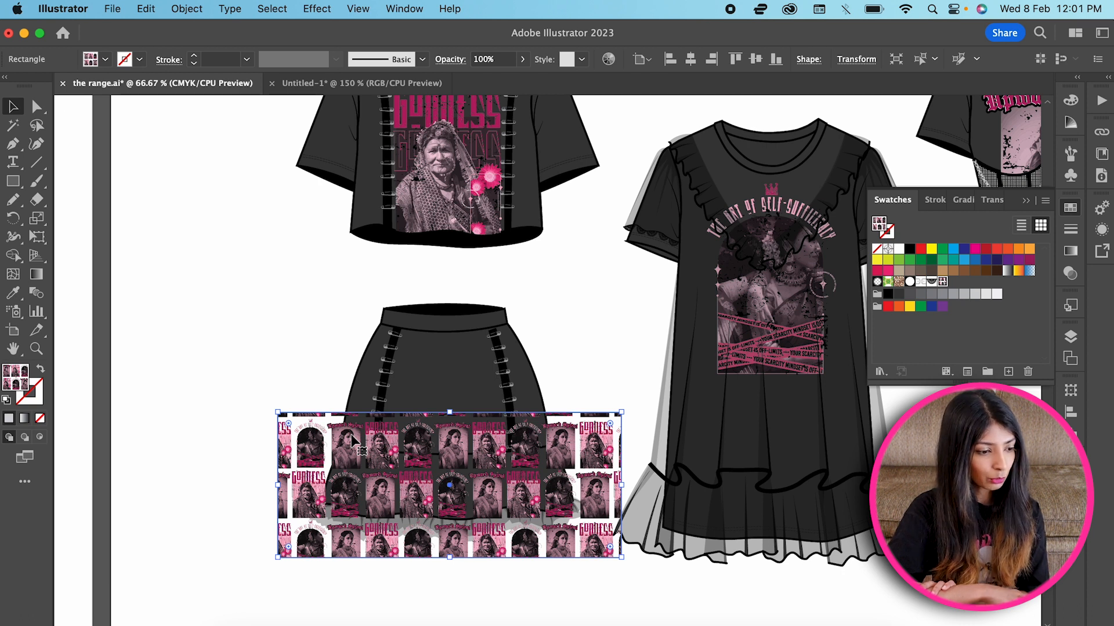
left_click(187, 8)
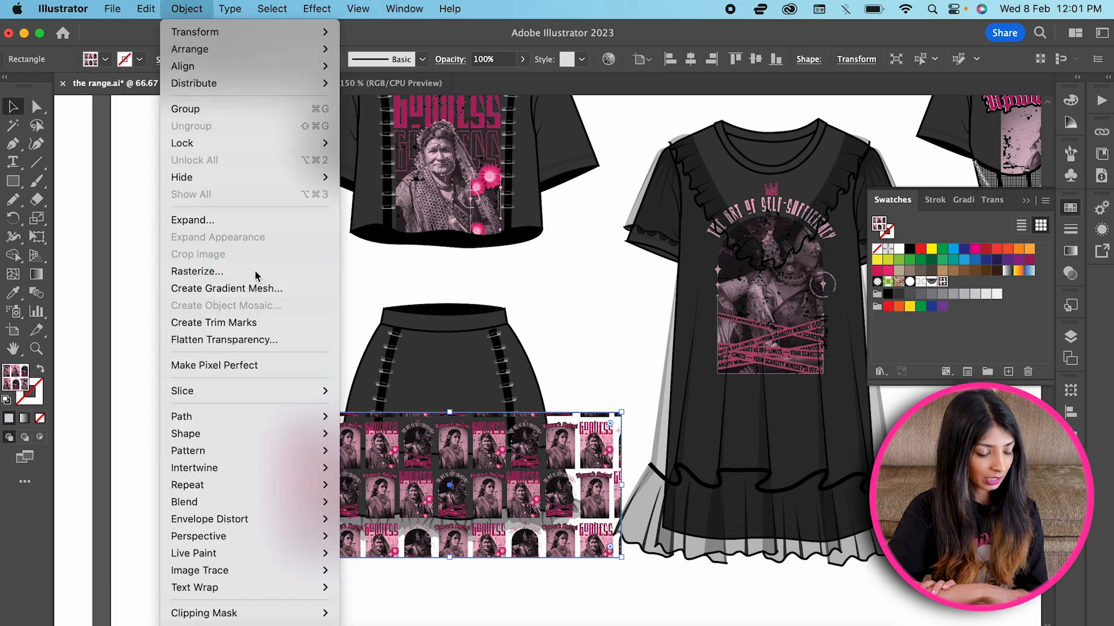
left_click(186, 266)
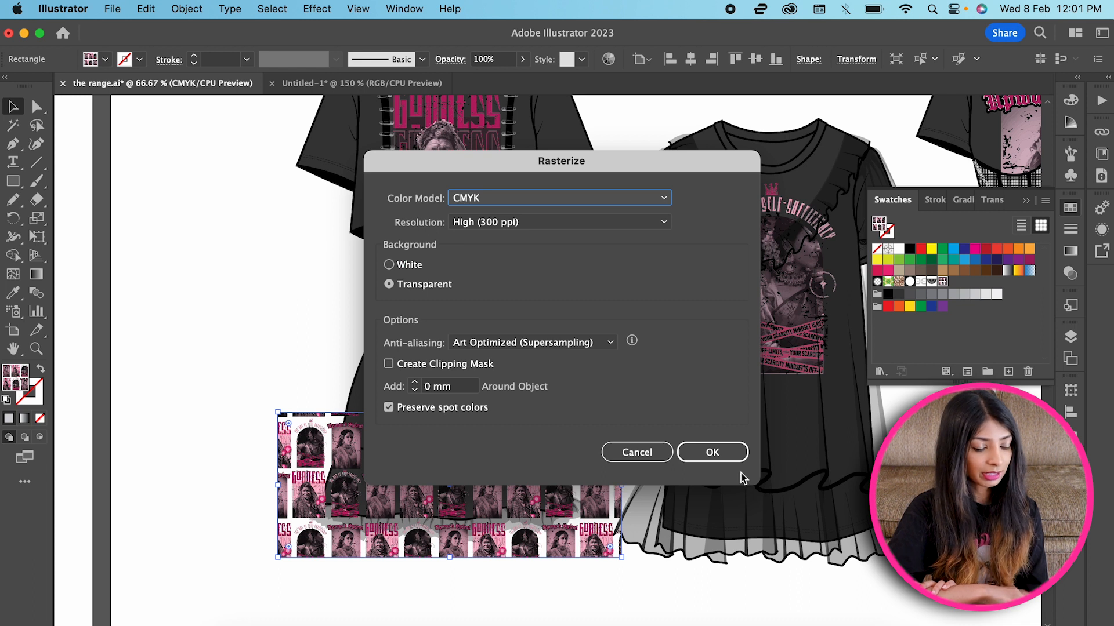
left_click(729, 454)
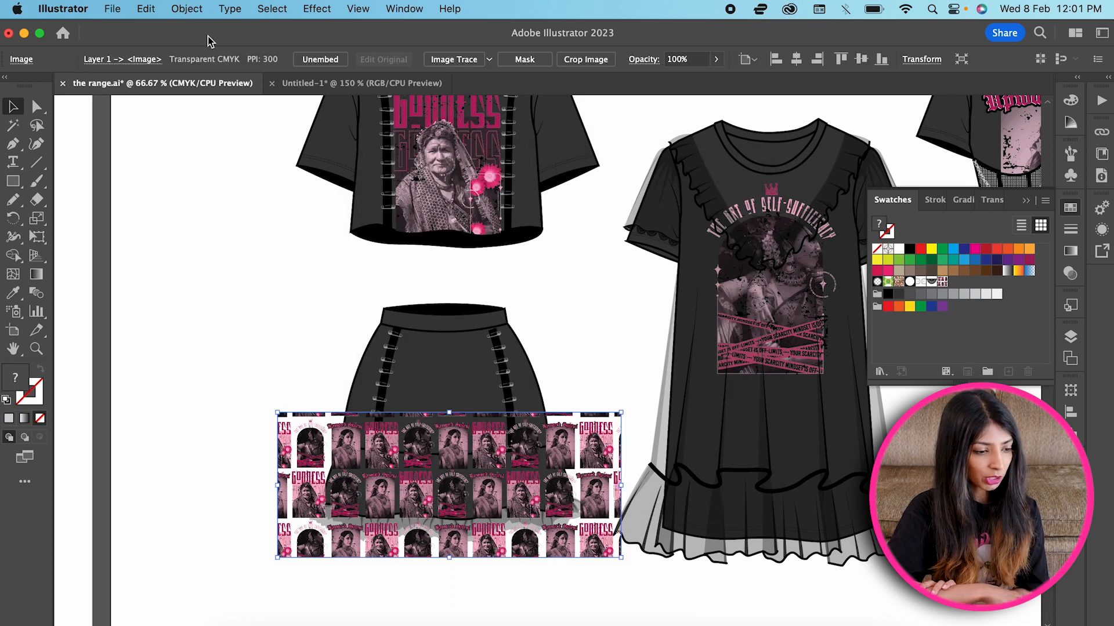
Apply an envelope mesh with 1 row and 3 columns to the rasterized pattern.
left_click(187, 8)
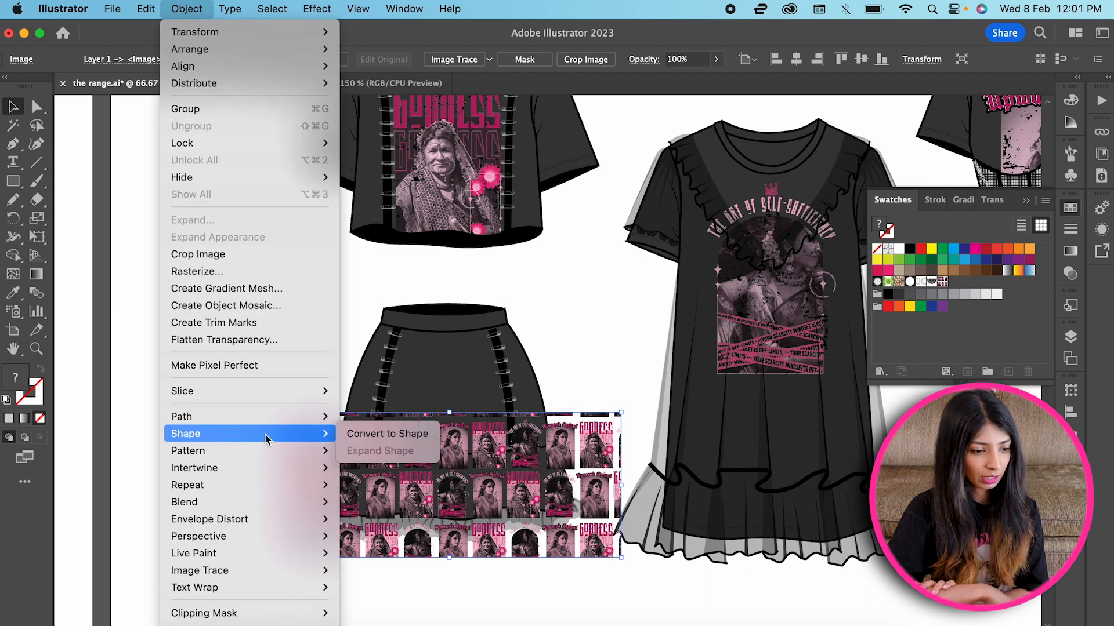
mouse_move(273, 520)
left_click(402, 518)
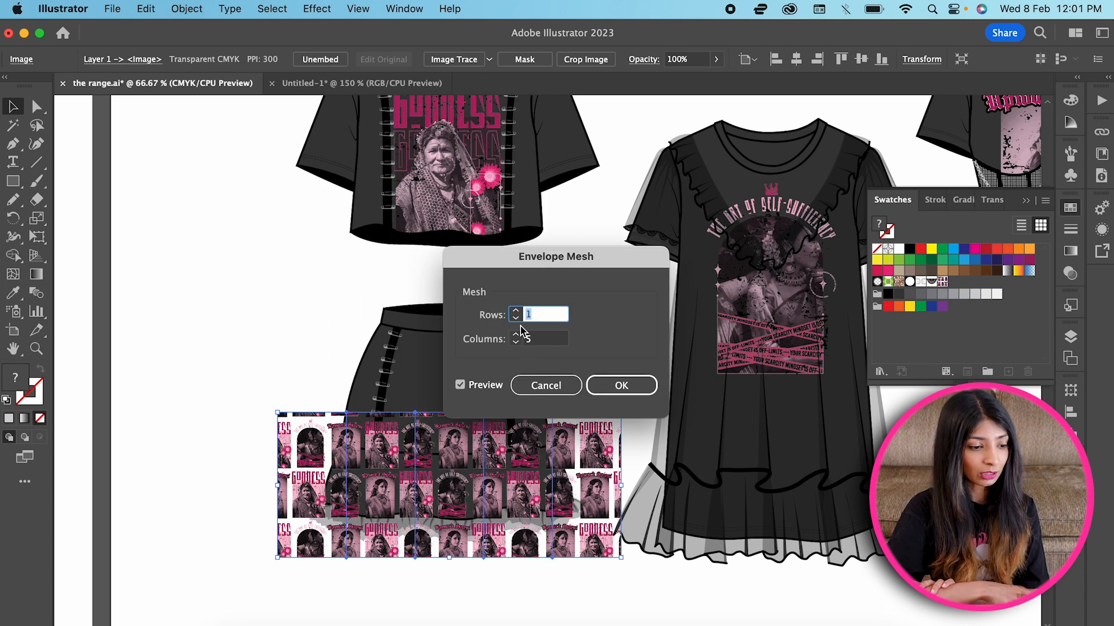
key("Tab")
left_click(516, 343)
left_click(515, 343)
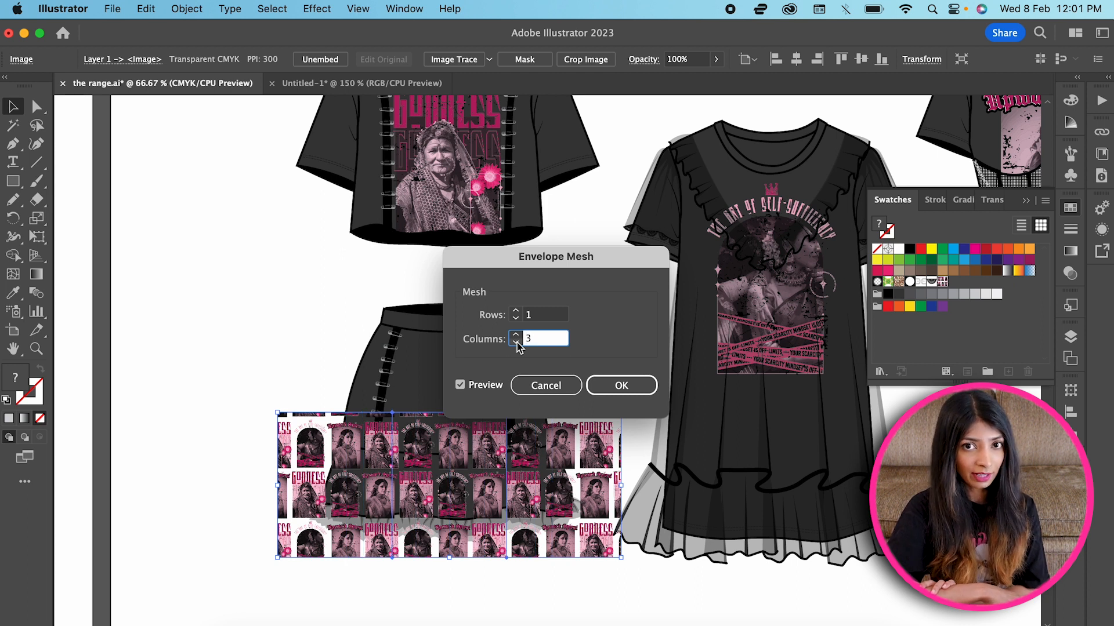
left_click(621, 385)
Pull the outer mesh points of the pattern inward so it tapers into an A-line shape with a narrower upper edge.
left_click(36, 108)
left_click_drag(281, 419, 322, 411)
left_click_drag(325, 461, 308, 457)
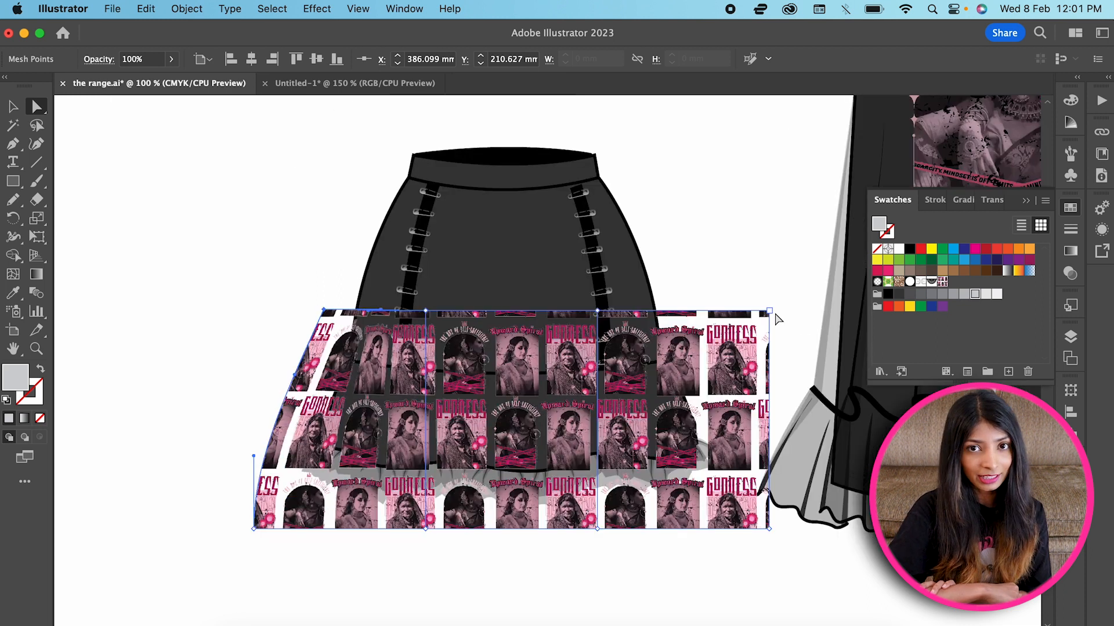
left_click_drag(769, 311, 695, 312)
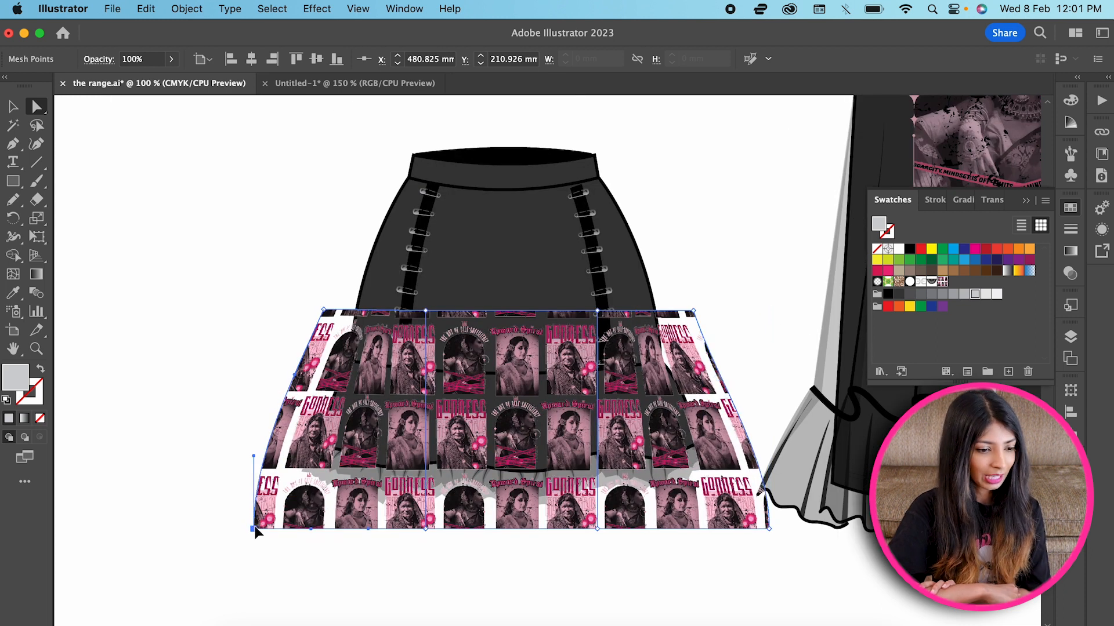
left_click_drag(255, 526, 278, 526)
left_click_drag(769, 528, 748, 529)
left_click_drag(324, 311, 337, 311)
left_click_drag(279, 526, 288, 526)
left_click(232, 406)
Scale down the whole warped pattern to about the width of the skirt's hem panel.
left_click(12, 106)
left_click(516, 423)
left_click_drag(745, 528, 705, 508)
left_click_drag(288, 311, 314, 323)
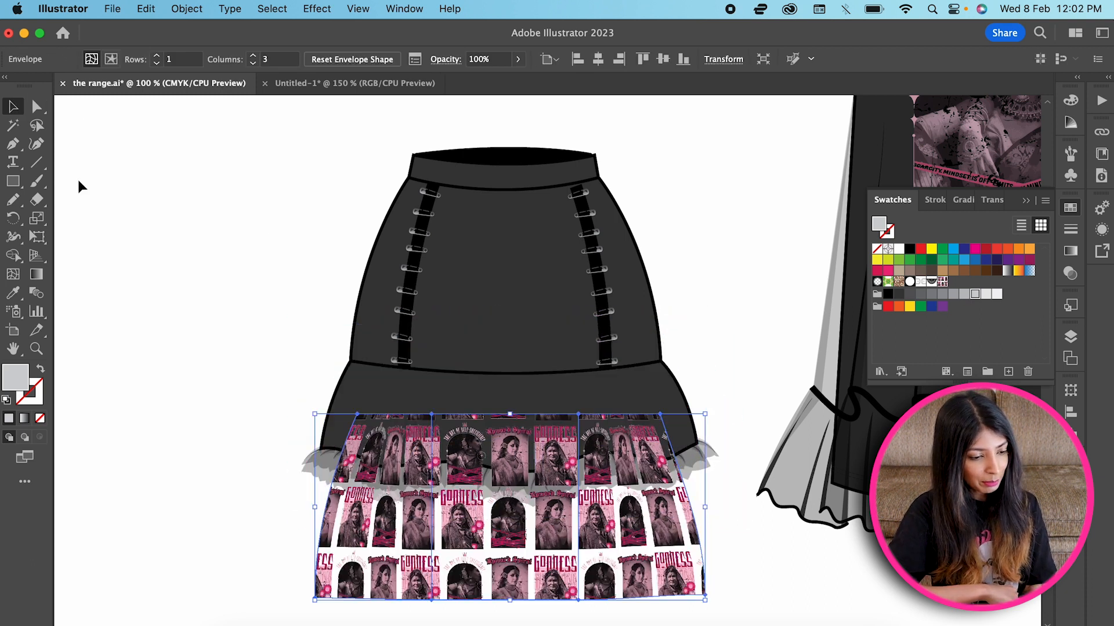
Duplicate the skirt's hem panel, lay the copy over the warped pattern, and make a clipping mask from both.
key("a")
left_click(418, 393)
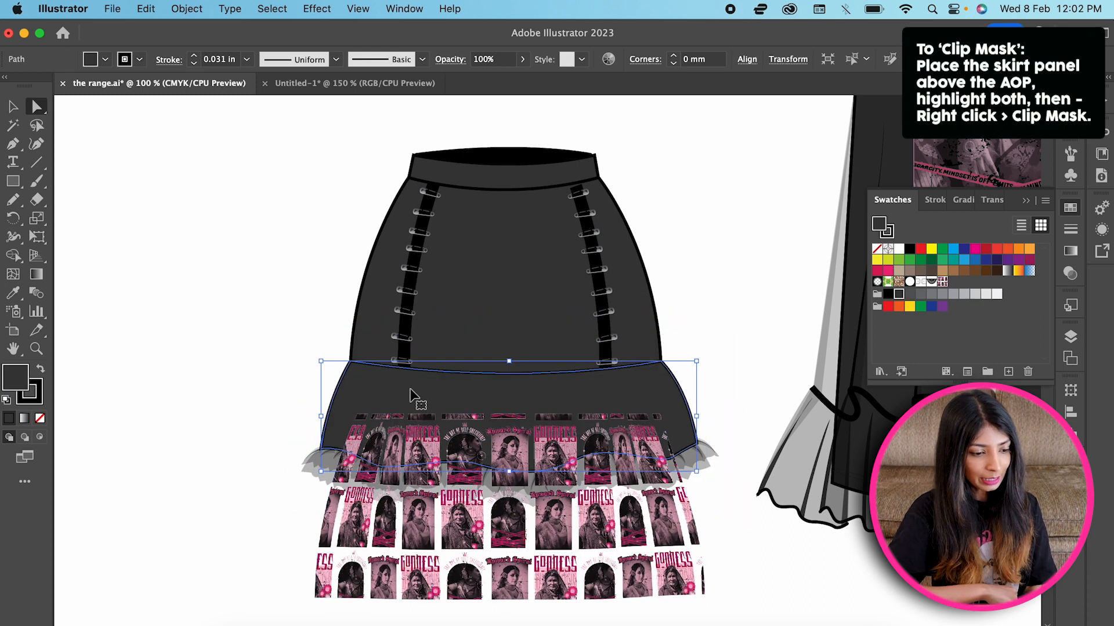
key("ctrl+v")
left_click_drag(451, 531, 450, 537)
key("v")
left_click(511, 580, "shift")
right_click(511, 580)
left_click(522, 517)
Move the clipped pattern onto the mini skirt's hem panel and open its transparency settings.
left_click_drag(521, 518, 520, 423)
left_click(280, 362)
key("super+minus")
key("super+minus")
left_click(525, 388)
left_click(1070, 273)
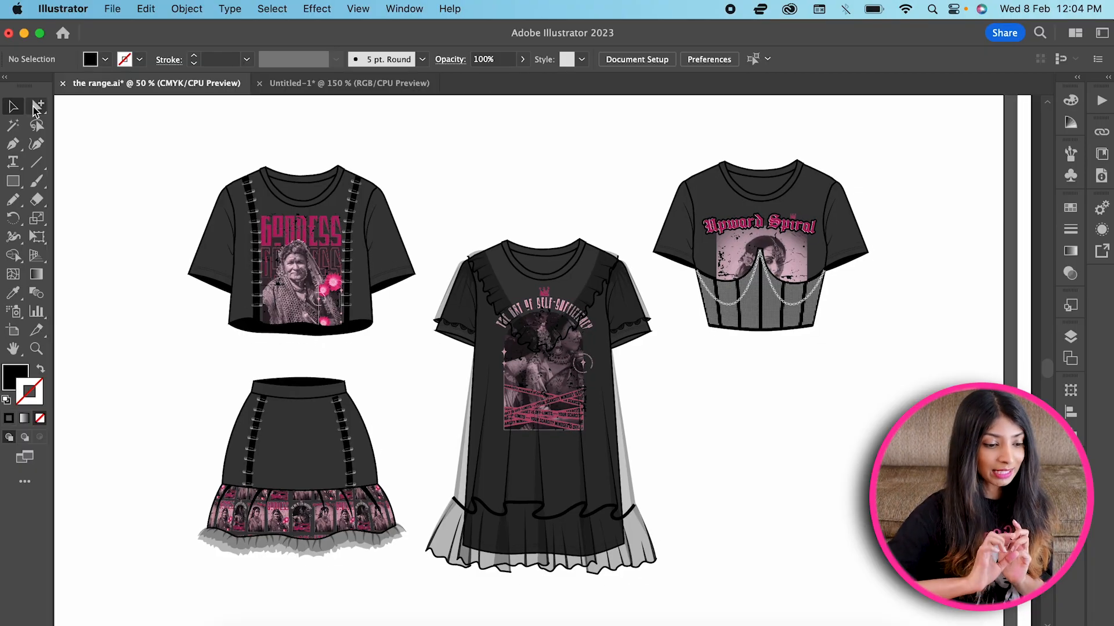
Duplicate the mini skirt's waistband and place the copy in the empty area below the corset top.
left_click(36, 106)
left_click(325, 439)
left_click_drag(293, 358, 306, 397)
key("super+v")
left_click_drag(573, 367, 793, 393)
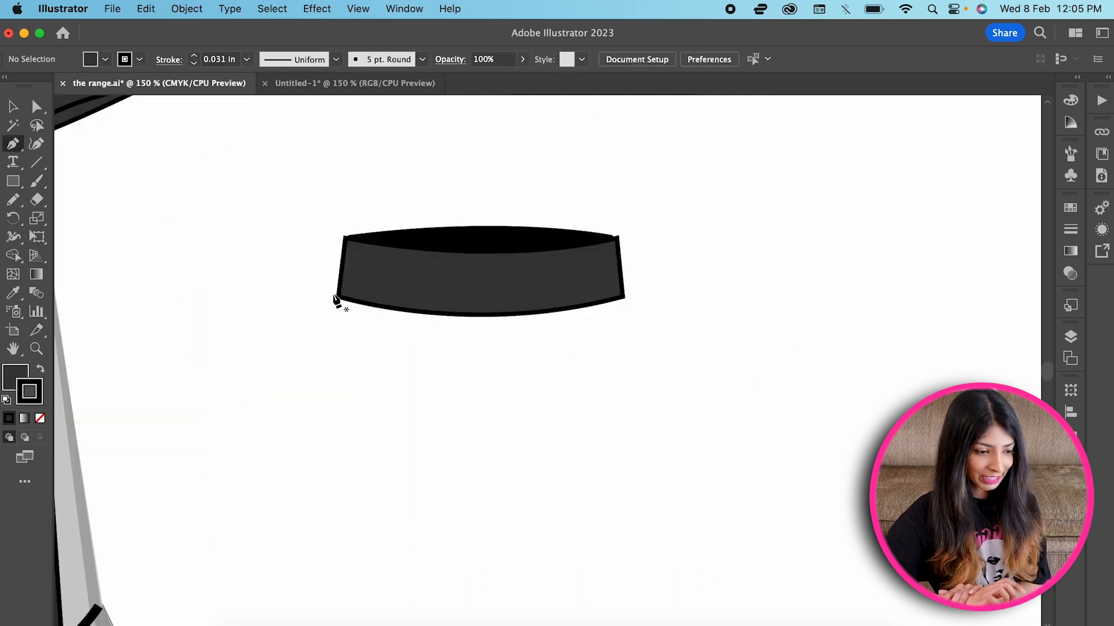
Draw the left half of a curved hip yoke below the copied waistband with the Pen tool.
left_click(339, 299)
left_click_drag(293, 376, 280, 437)
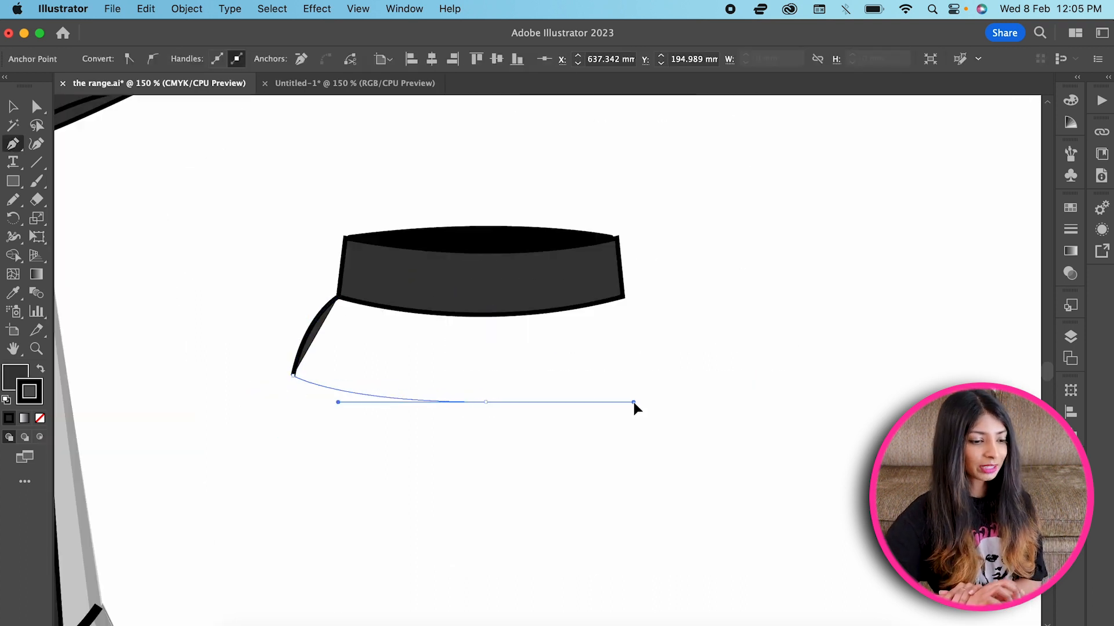
left_click(485, 400)
left_click(485, 293)
left_click(338, 299)
Create a reflected copy of the half yoke and move it across to form the right side.
key("v")
right_click(367, 342)
mouse_move(441, 543)
left_click(548, 545)
left_click(627, 424)
left_click_drag(401, 337, 593, 338)
left_click(430, 357)
Unite both yoke halves into one shape and send it behind the waistband.
key("shift+super+F9")
left_click(545, 366, "shift")
left_click(881, 424)
right_click(480, 348)
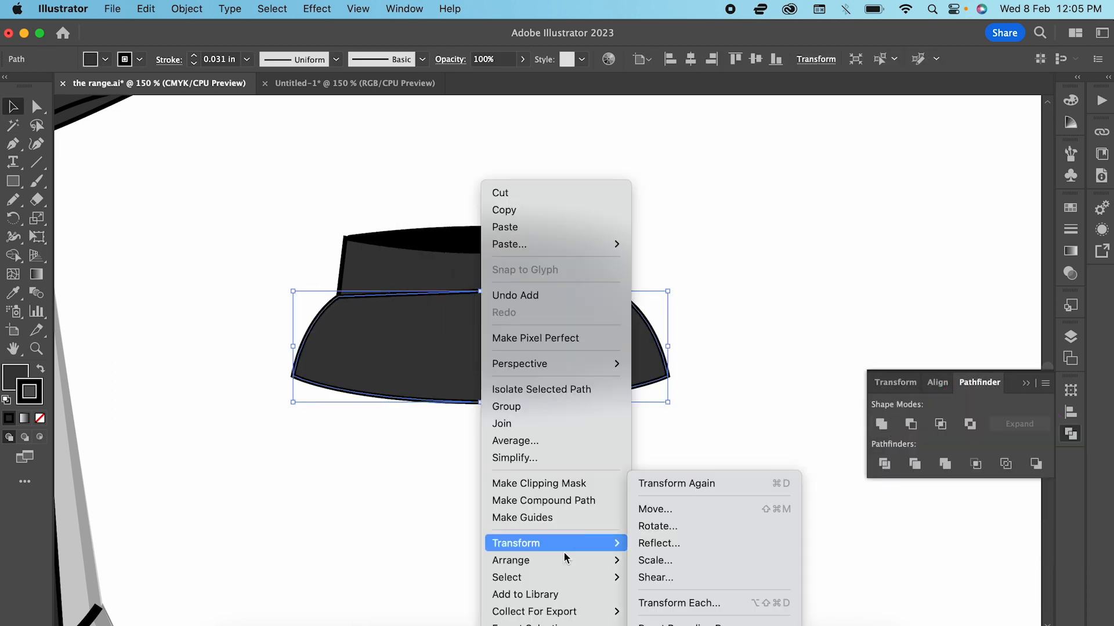
left_click(667, 609)
left_click(667, 493)
key("shift+super+F9")
Draw a flared guide shape with a curved hem from the yoke's lower corners using the Pen tool.
scroll(554, 360, "down", 4)
key("p")
left_click(308, 253)
left_click(229, 472)
left_click_drag(763, 473, 925, 413)
left_click(685, 253)
left_click(307, 252)
left_click(13, 106)
Send the flared guide shape behind the yoke and adjust the curve of its hem.
right_click(400, 348)
mouse_move(520, 559)
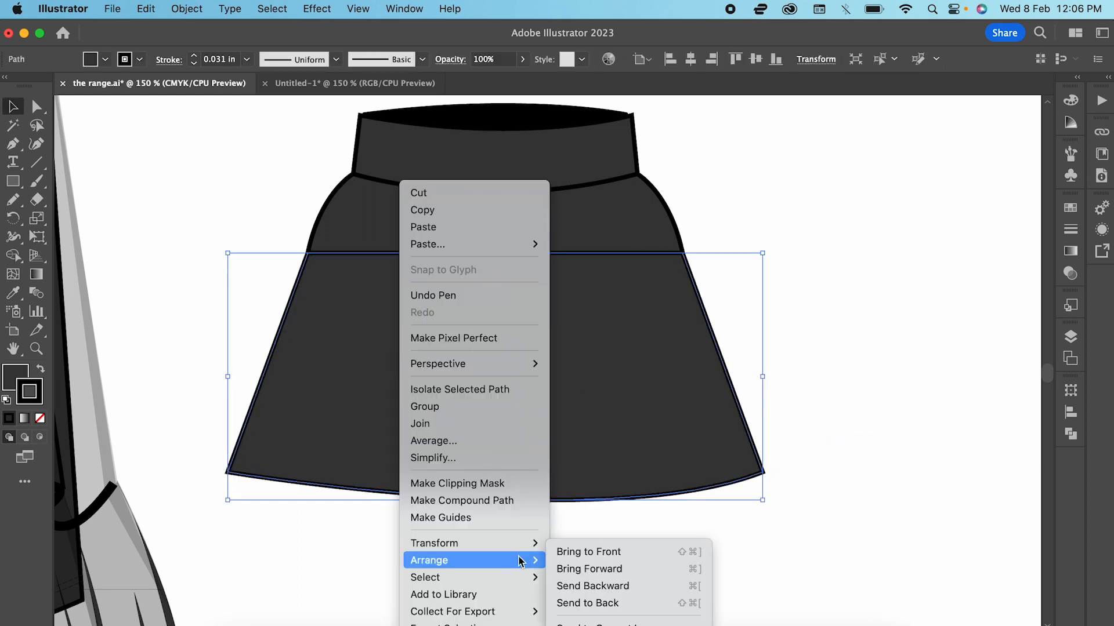
left_click(591, 604)
key("a")
left_click(763, 473)
left_click_drag(602, 534, 495, 541)
left_click(348, 542)
Draw the first two overlapping pleats at the left side of the flared guide shape.
left_click(13, 143)
left_click(307, 253)
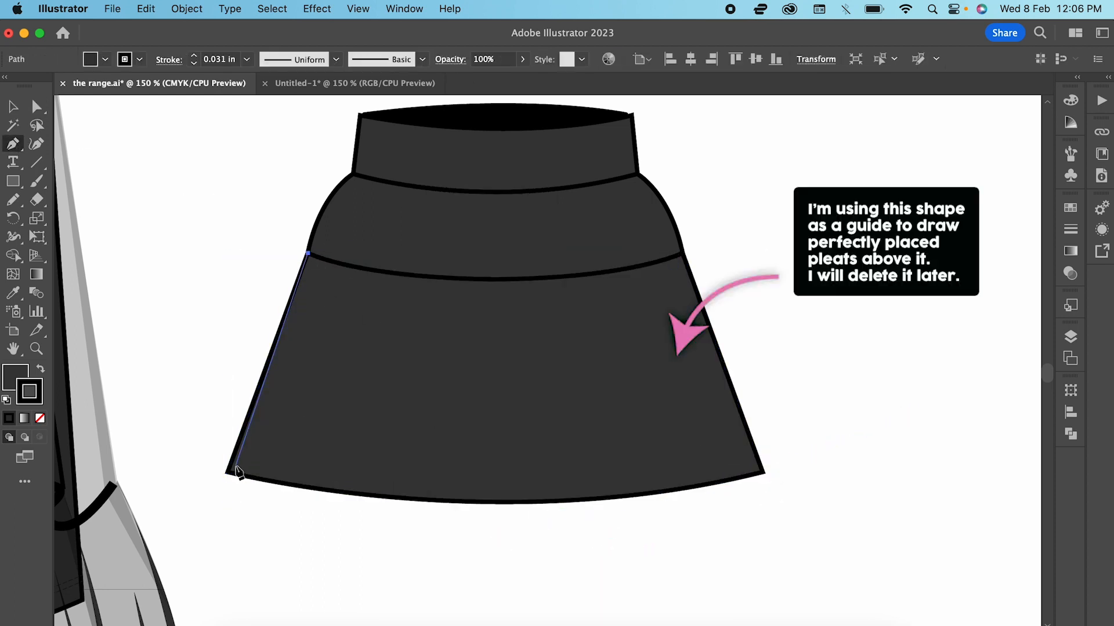
left_click(227, 473)
left_click(316, 500)
left_click(369, 270)
left_click(308, 253)
left_click(276, 495)
left_click(347, 264)
left_click(404, 273)
left_click(358, 508)
left_click(276, 495)
Draw the third and fourth pleats, each overlapping the previous one along the yoke seam.
left_click(324, 508)
left_click(380, 269)
left_click(439, 277)
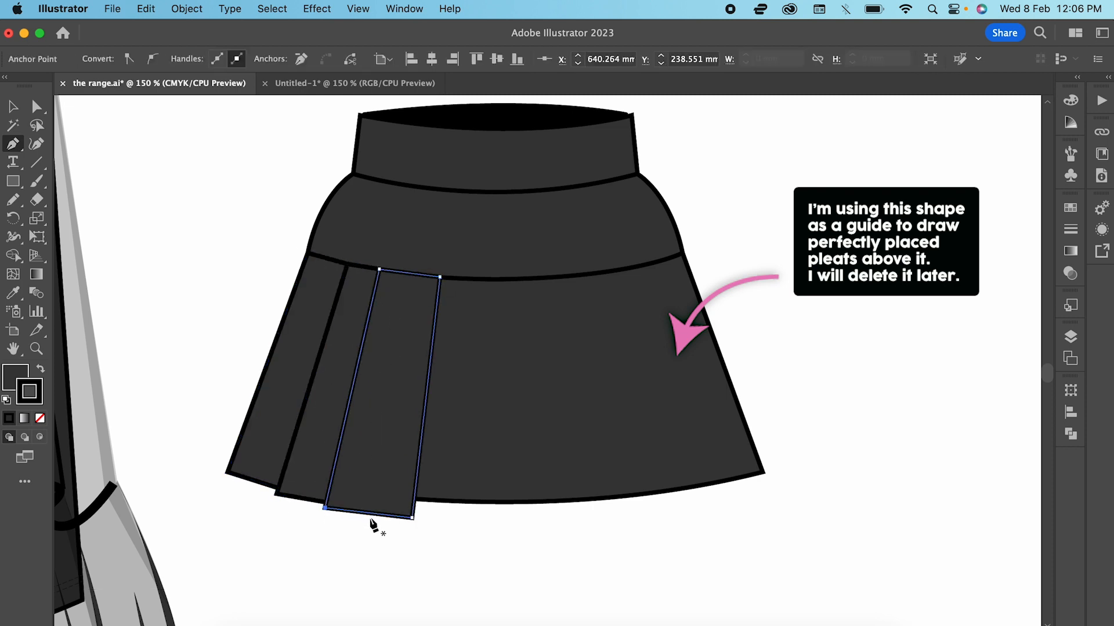
left_click(370, 520)
left_click(405, 274)
left_click(467, 279)
left_click(454, 523)
left_click(370, 519)
Draw the remaining overlapping pleats across the centre to the right side edge of the flared guide.
left_click(419, 527)
left_click(440, 278)
left_click(508, 279)
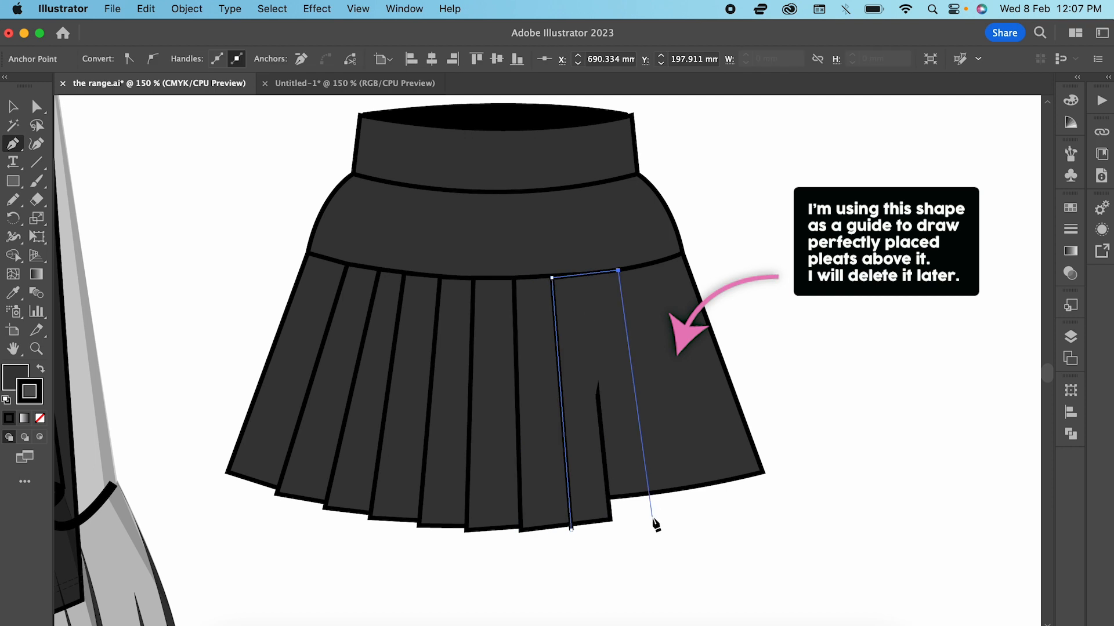
left_click(653, 518)
left_click(571, 529)
left_click(585, 274)
left_click(619, 529)
left_click(612, 270)
left_click(769, 482)
left_click(643, 264)
Select all the pleats, send them behind the yoke and nudge them up slightly.
left_click(36, 107)
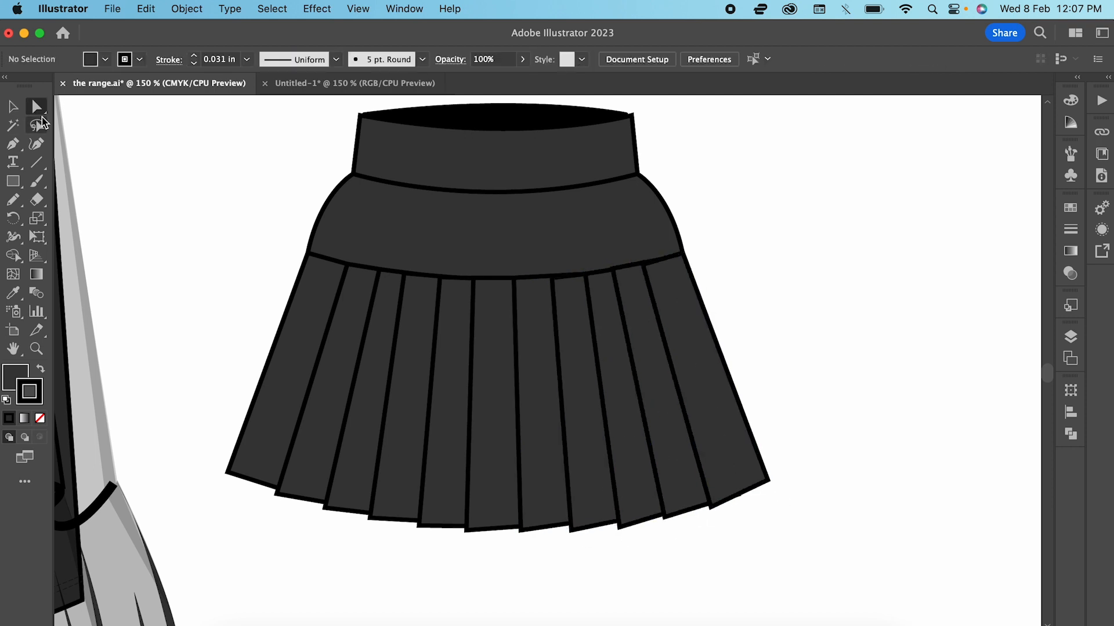
left_click(13, 107)
left_click_drag(215, 348, 790, 566)
right_click(544, 419)
mouse_move(653, 561)
left_click(761, 603)
key("Up")
key("Up")
key("Up")
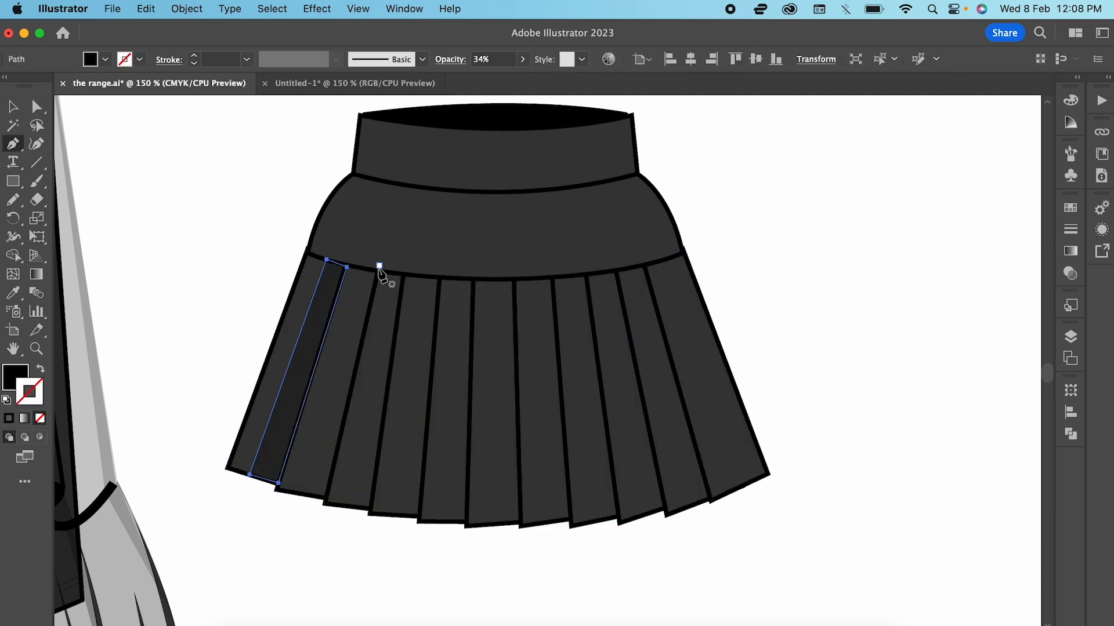
Draw black, unstroked shadow strips along the right edges of the second and third pleats.
left_click(379, 268)
left_click(325, 498)
left_click(302, 492)
left_click(369, 269)
left_click(379, 269)
left_click(405, 276)
left_click(369, 509)
left_click(350, 505)
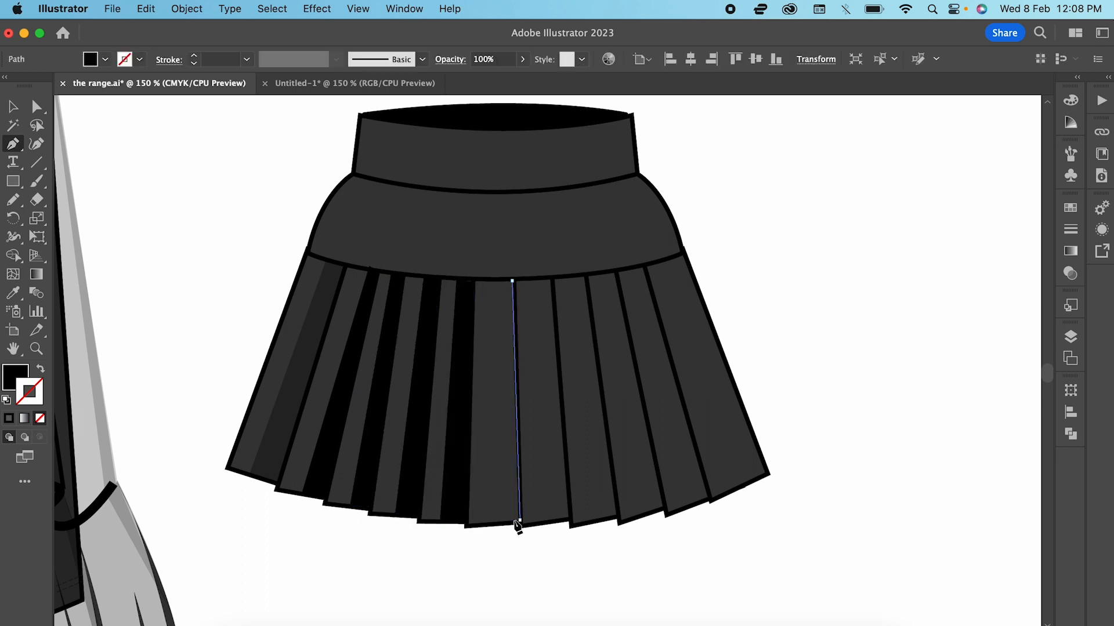
Draw black, unstroked shadow strips along the right edges of the two pleats just past the skirt's centre.
left_click(493, 520)
left_click(494, 282)
left_click(512, 281)
left_click(553, 279)
left_click(570, 518)
left_click(547, 519)
left_click(536, 280)
left_click(553, 279)
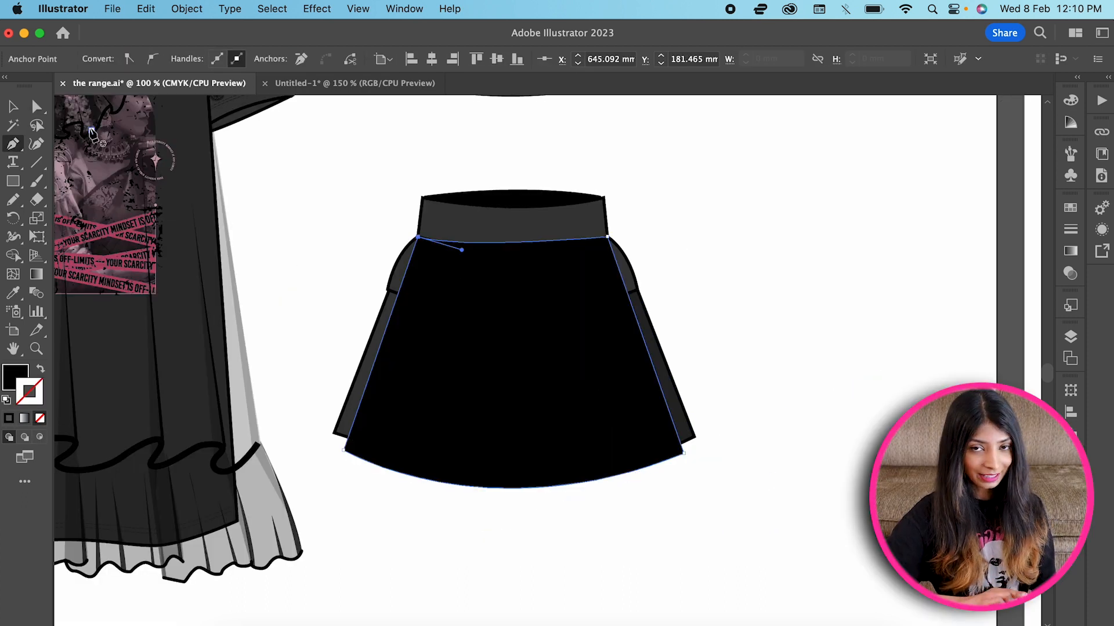
Send the black underskirt shape behind the skirt and arrange its lace-trimmed hem below the pleats.
right_click(461, 181)
left_click(650, 604)
left_click_drag(671, 462, 679, 502)
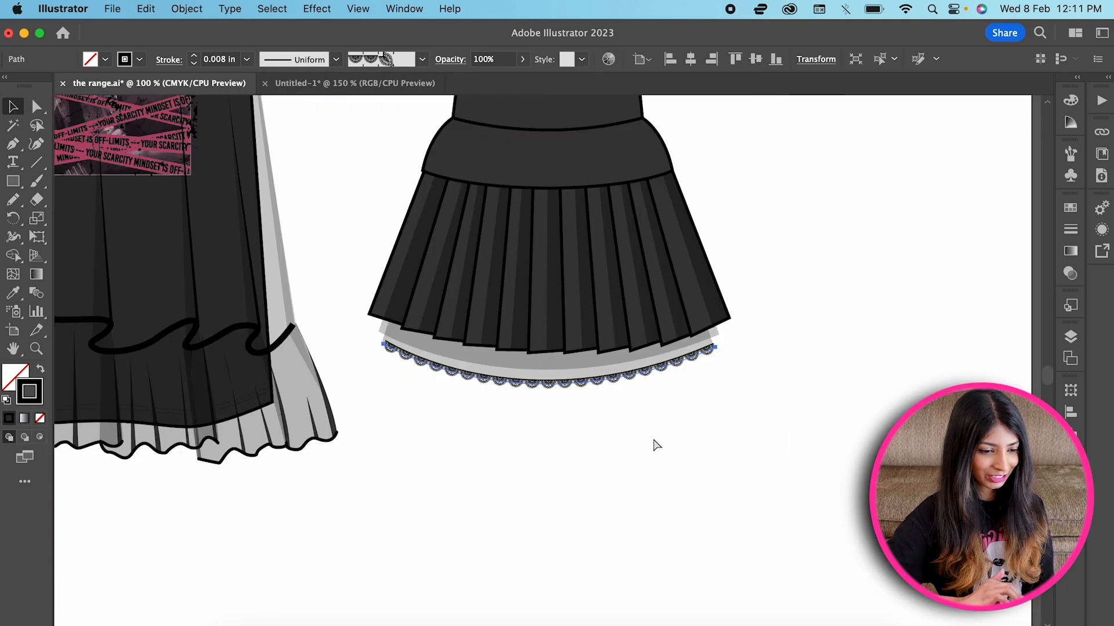
left_click(547, 330)
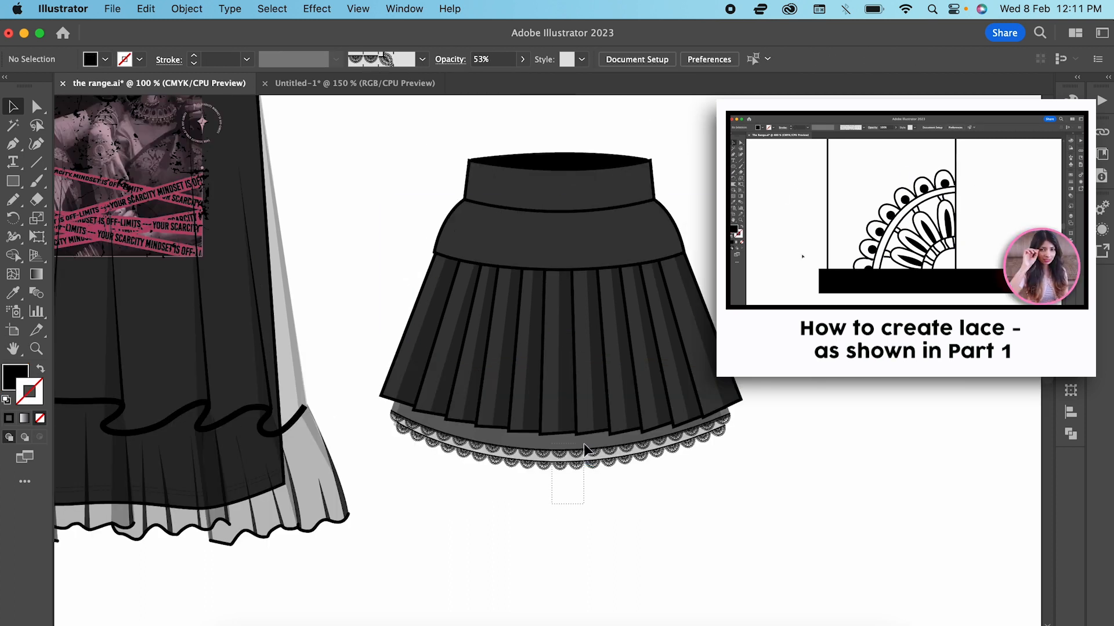
left_click(586, 449)
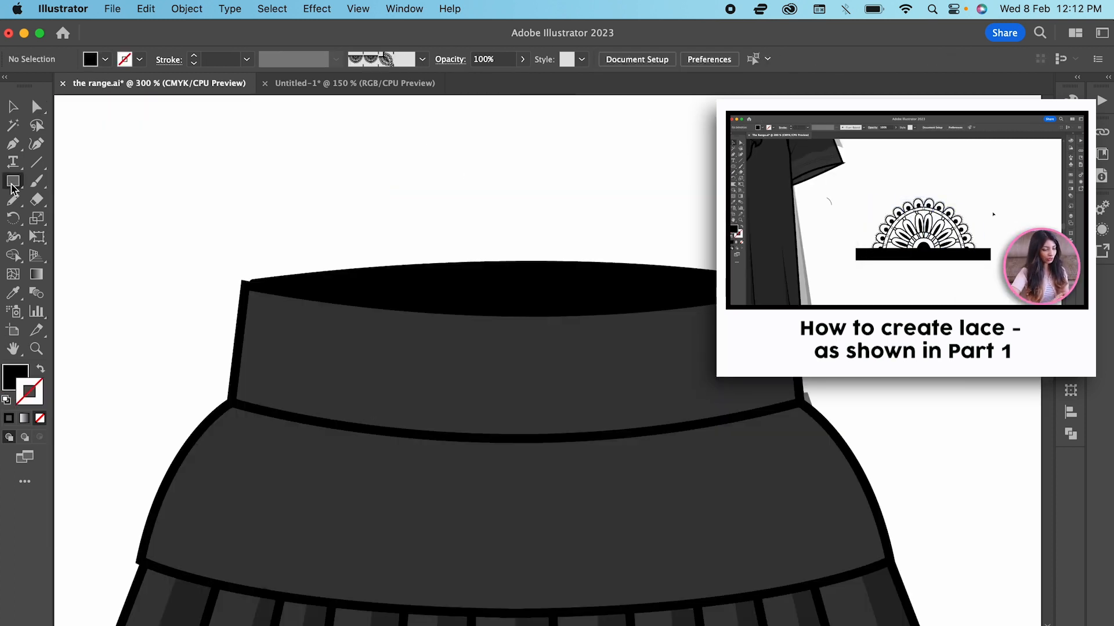
Draw an unfilled square buckle frame at the waistband's centre, change its stroke weight and round its corners.
left_click_drag(458, 314, 596, 438)
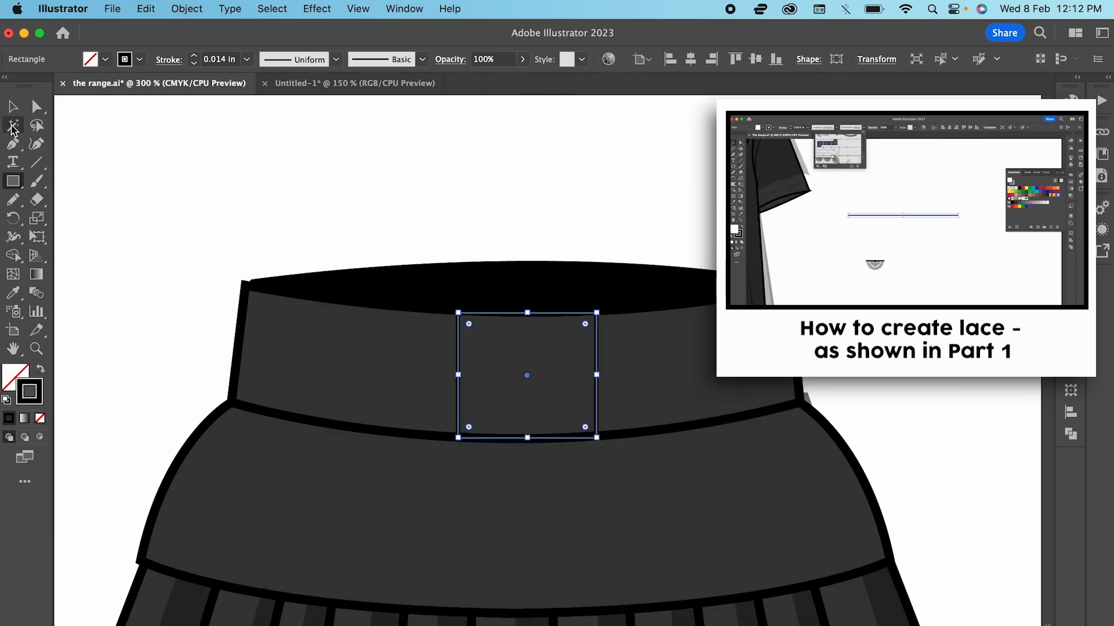
left_click(12, 106)
left_click(247, 59)
left_click(269, 144)
left_click(246, 60)
left_click(265, 128)
left_click_drag(469, 323, 473, 328)
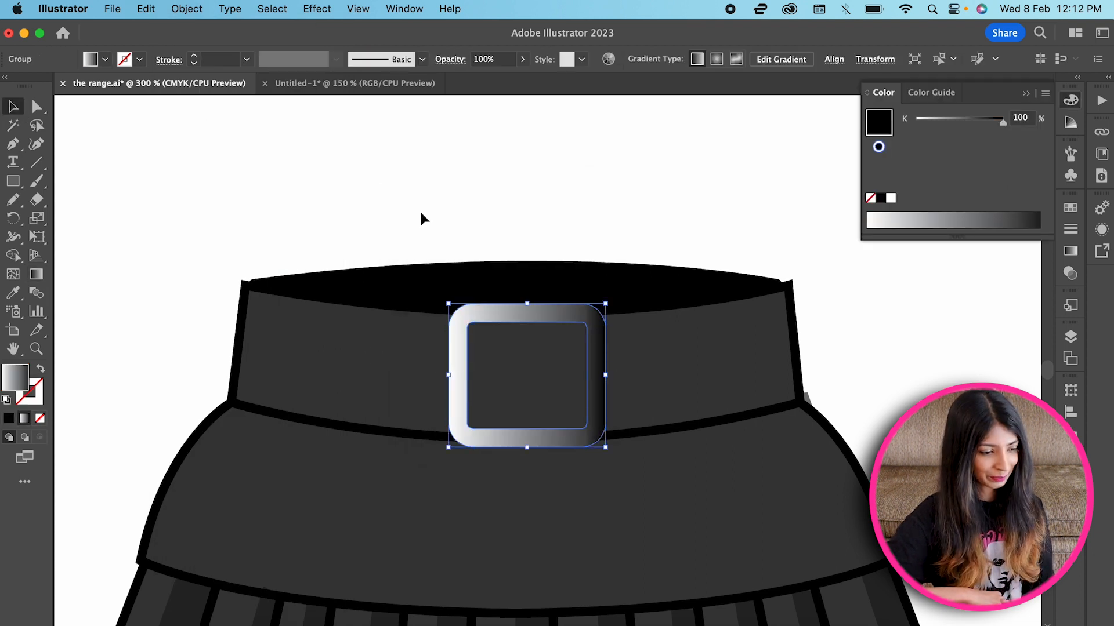
Recolour the buckle's gradient stops so it runs from mid grey to dark grey.
left_click(1070, 250)
double_click(879, 348)
left_click_drag(896, 406, 933, 406)
double_click(1023, 346)
left_click_drag(979, 406, 970, 407)
key("Escape")
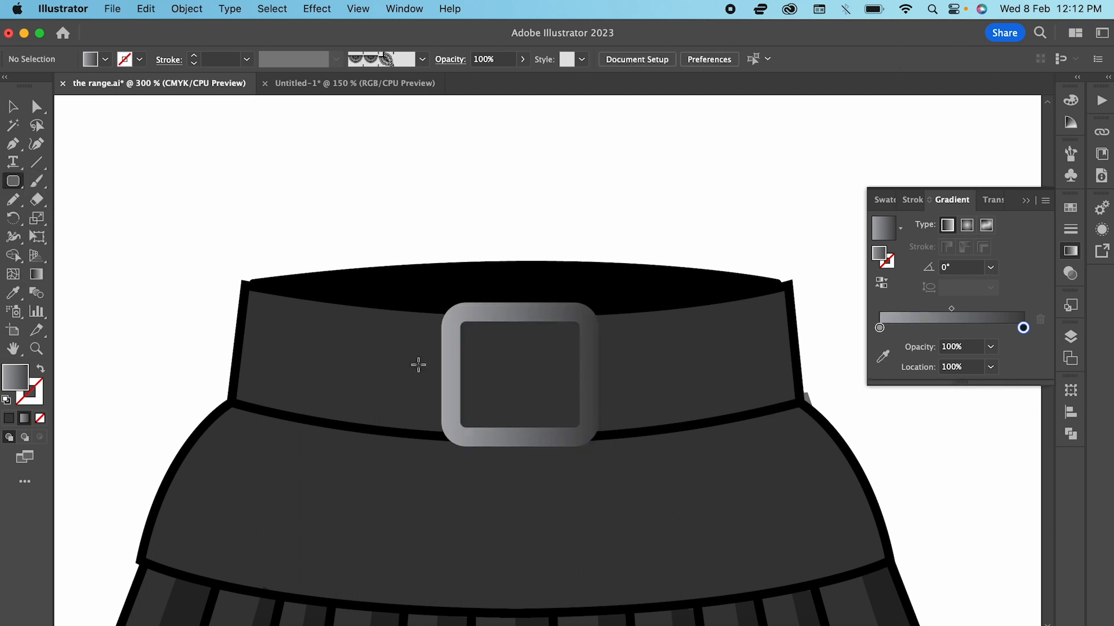
Draw a rounded horizontal prong across the buckle's right side and group it with the frame.
left_click_drag(513, 366, 594, 387)
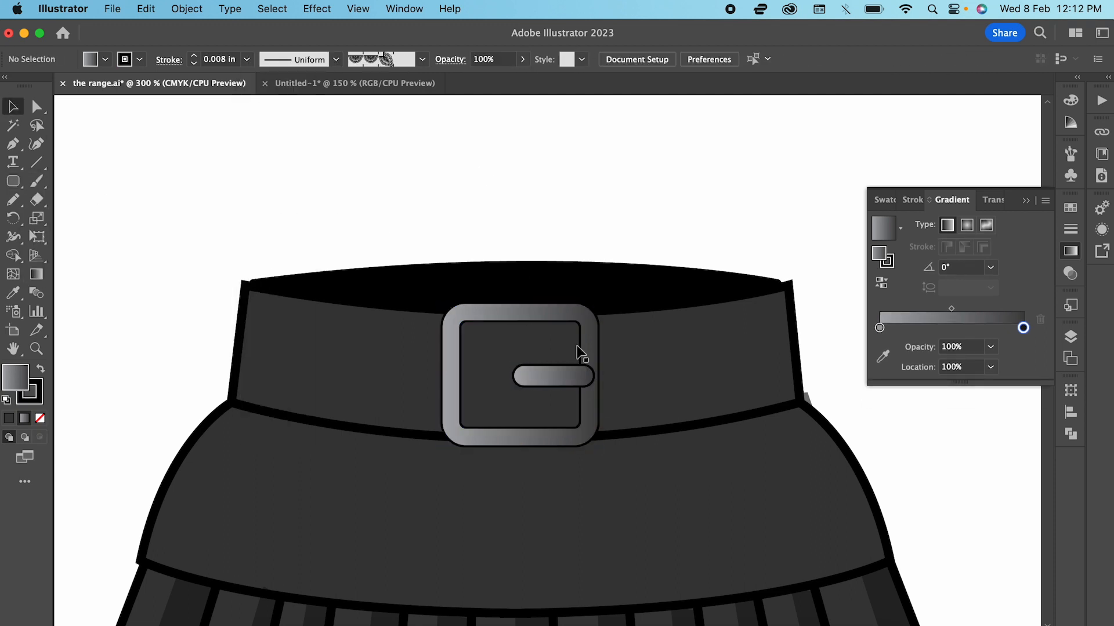
left_click(577, 374)
left_click(522, 314, "shift")
key("super+g")
left_click(512, 234)
Draw a small black circle as the belt hole at the prong's left end.
left_click(12, 181)
left_click_drag(13, 181, 75, 219)
mouse_move(507, 361)
left_mouse_down()
mouse_move(534, 389)
mouse_move(516, 375)
left_mouse_up()
key("d")
key("shift+x")
left_click(139, 59)
left_click(11, 85)
Bring the buckle's prong to the front, above the belt hole.
key("v")
right_click(560, 376)
left_click(754, 546)
left_click(360, 238)
key("m")
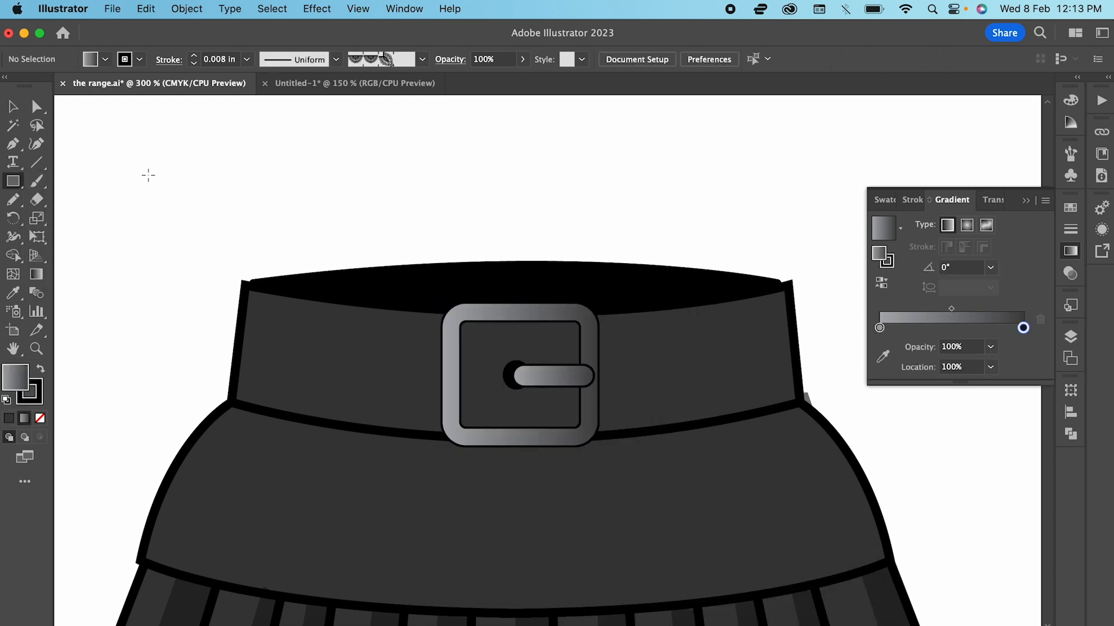
Draw a slanted belt loop about 2 mm wide and 11 mm tall across the waistband's right side, with the waistband's fill and 0.016 in stroke.
left_click_drag(146, 174, 173, 298)
key("i")
left_click(378, 358)
key("v")
left_click(246, 59)
mouse_move(172, 186)
left_mouse_down()
mouse_move(699, 331)
mouse_move(685, 318)
left_mouse_up()
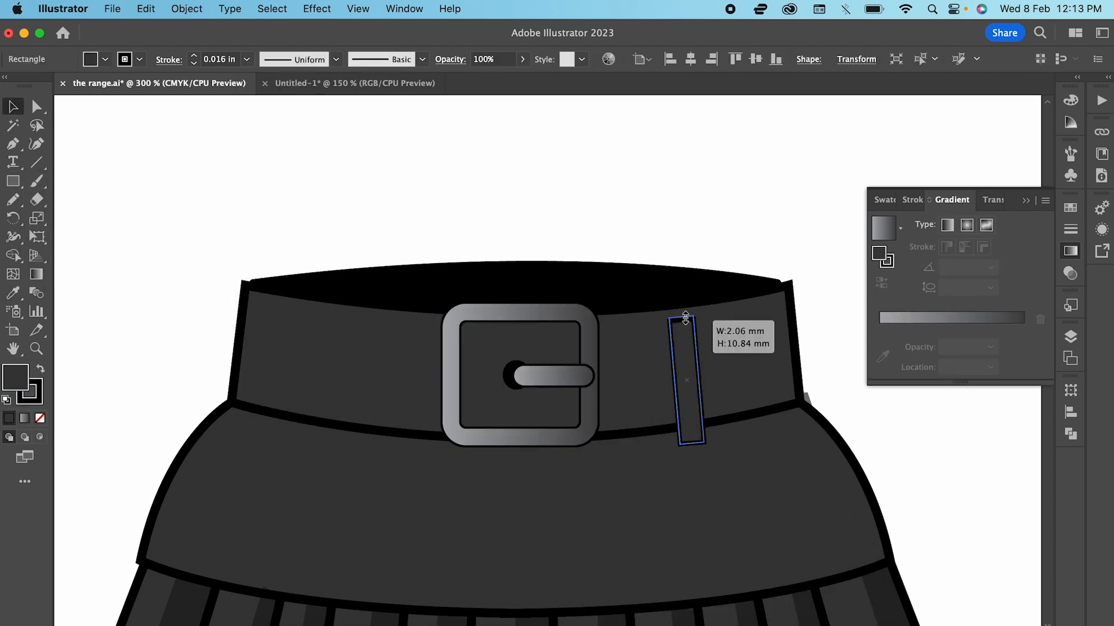
Create a mirrored copy of the belt loop and place it across the waistband's left side.
right_click(549, 362)
left_click(754, 539)
left_click(631, 425)
left_click_drag(549, 338, 327, 340)
Copy the black belt hole and space three duplicates along the waistband to the left of the buckle.
left_click(499, 379)
left_click(508, 376)
key("super+c")
key("super+v")
left_click_drag(561, 363, 335, 360)
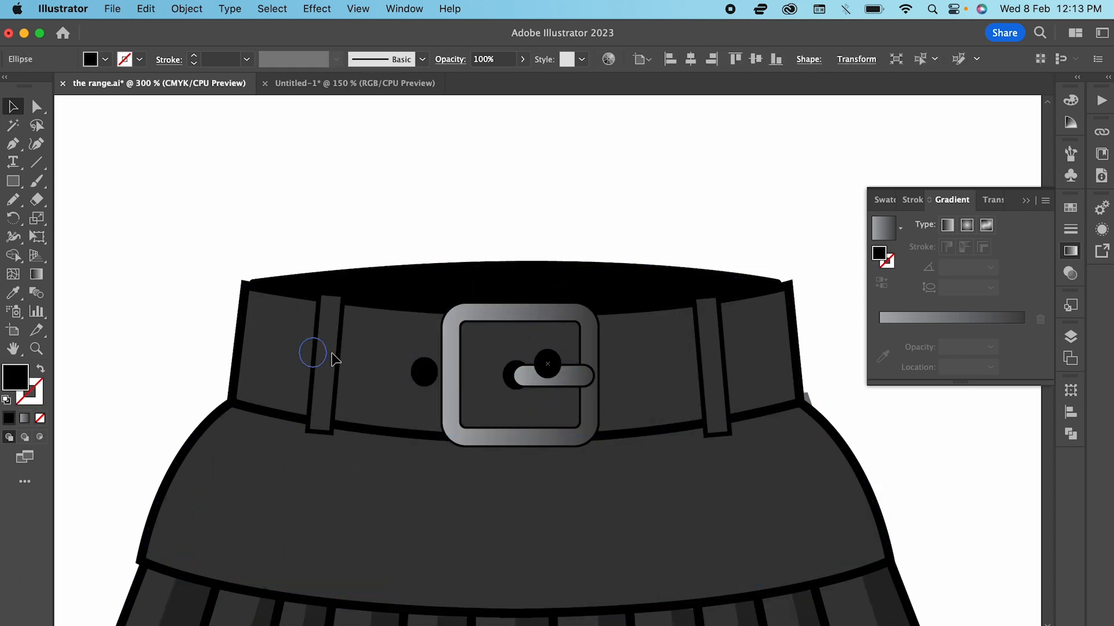
left_click_drag(622, 375, 280, 352)
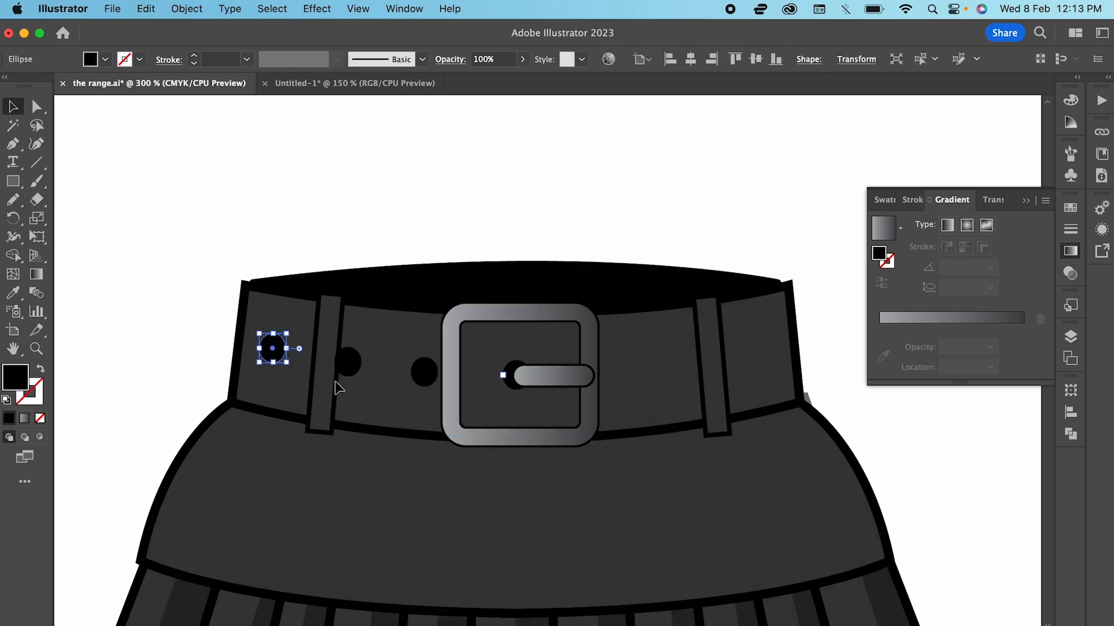
Draw the belt's rounded tip as a curved line extending from the buckle's right side towards the right belt loop.
left_click(684, 179)
key("p")
left_click(601, 312)
left_click_drag(685, 363, 688, 424)
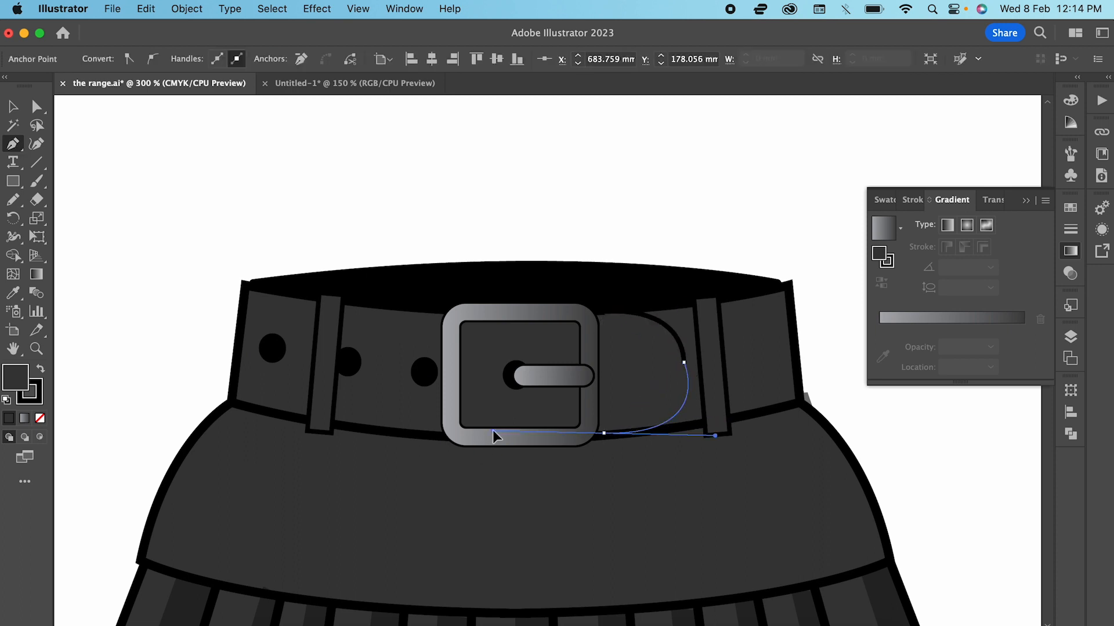
left_click(82, 207, "super")
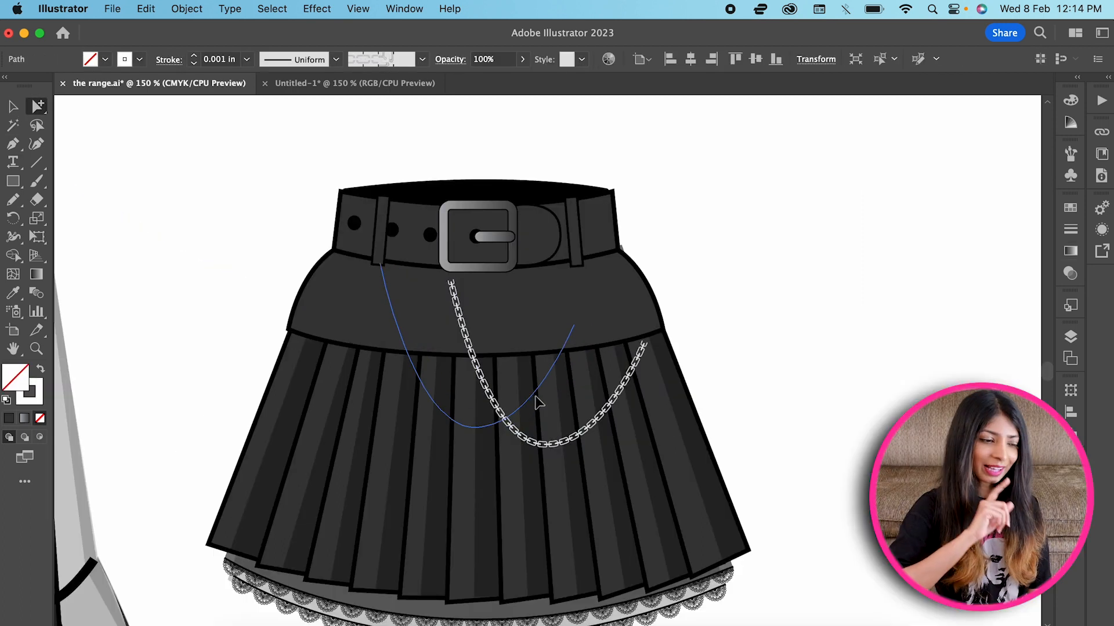
Hang the chain from the left belt loop and reshape it into a drape ending at the skirt's right hip.
left_click_drag(535, 397, 535, 396)
key("v")
left_click_drag(574, 348, 603, 352)
left_click_drag(37, 106, 104, 107)
left_click_drag(604, 326, 654, 303)
left_click_drag(554, 433, 596, 449)
left_click(424, 422, "super")
left_click(191, 244, "super")
Fit the upper chain as a shallower drape and adjust the lower chain's right end and bottom curve to hang beneath it.
left_click(14, 107)
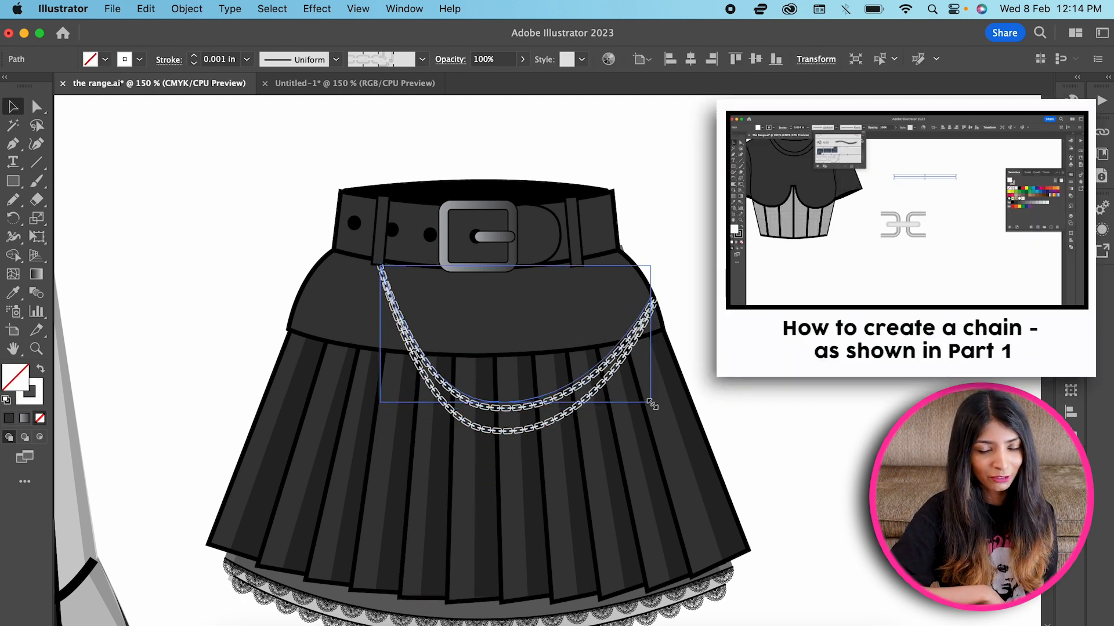
key("a")
mouse_move(649, 296)
left_mouse_down()
mouse_move(644, 280)
mouse_move(650, 292)
left_mouse_up()
left_click(521, 432)
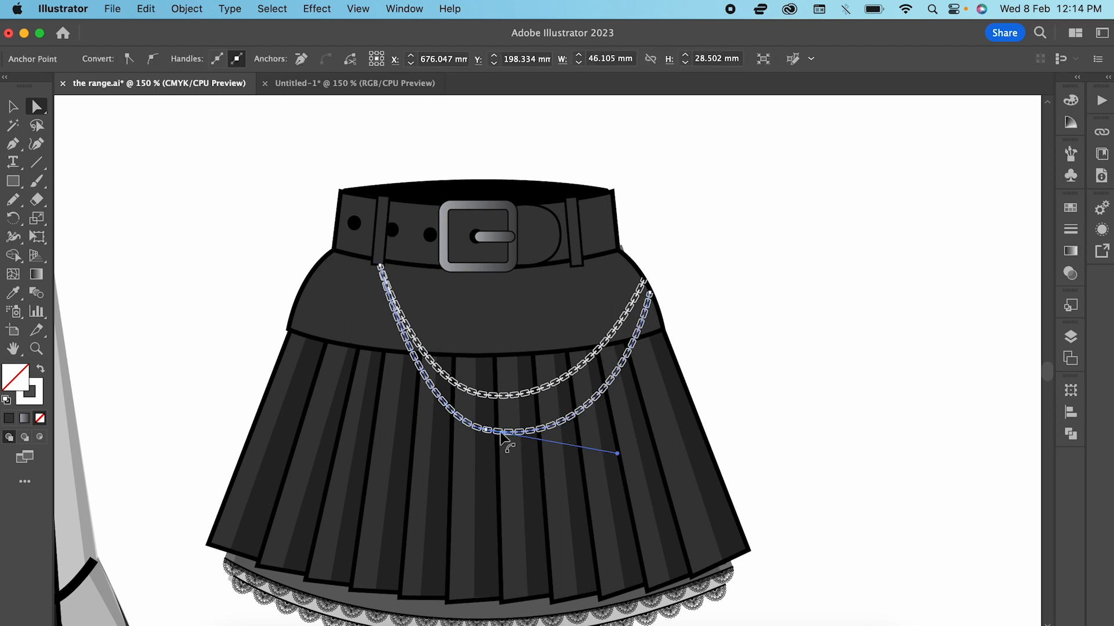
left_click(729, 348)
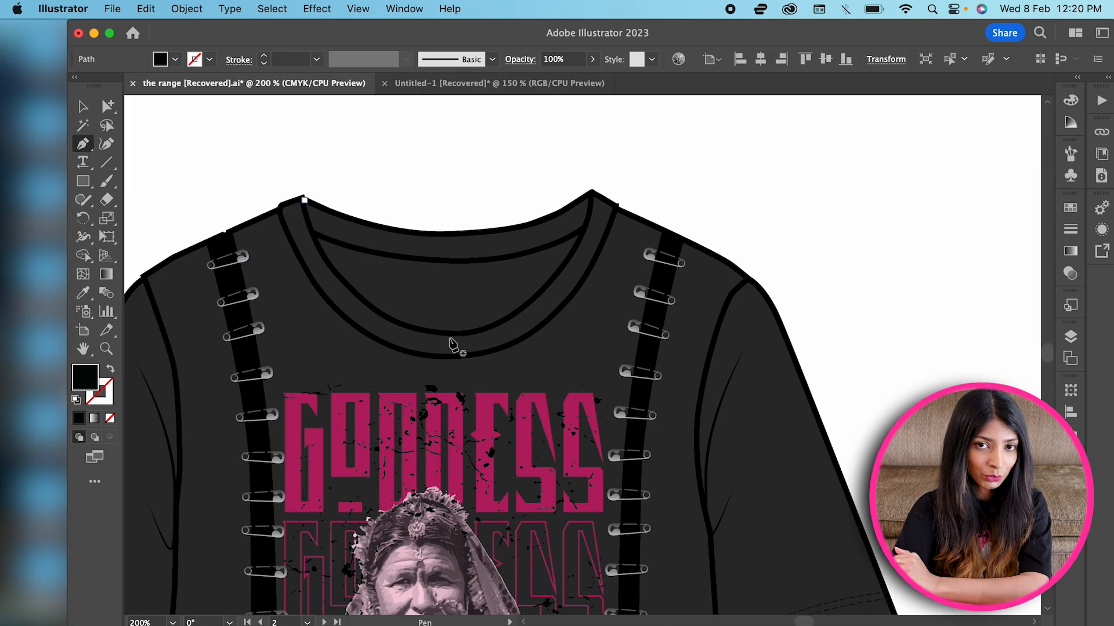
Continue the black, strokeless Pen shape along the back neckline of the Goddess T-shirt.
left_click(467, 232)
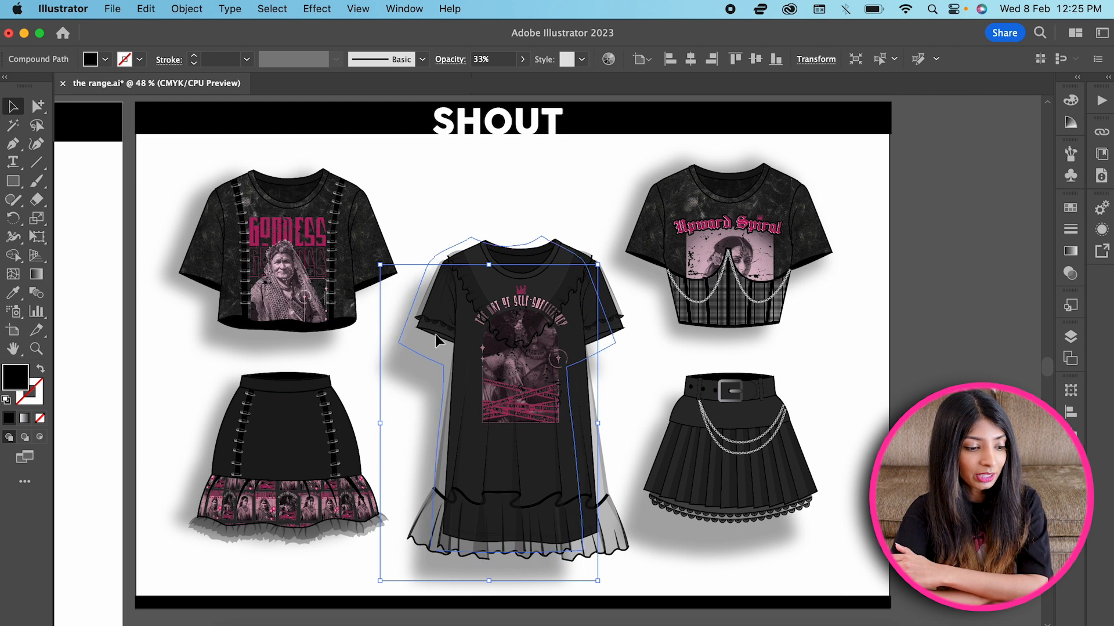
Select the semi-transparent shadow shape behind the pleated skirt.
left_click(669, 510)
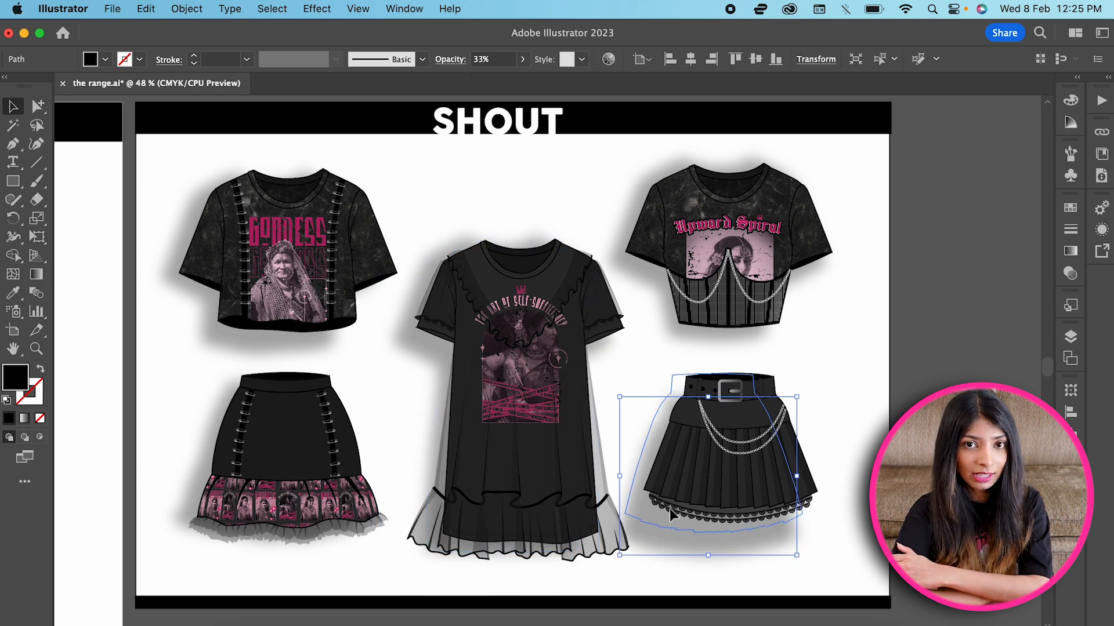